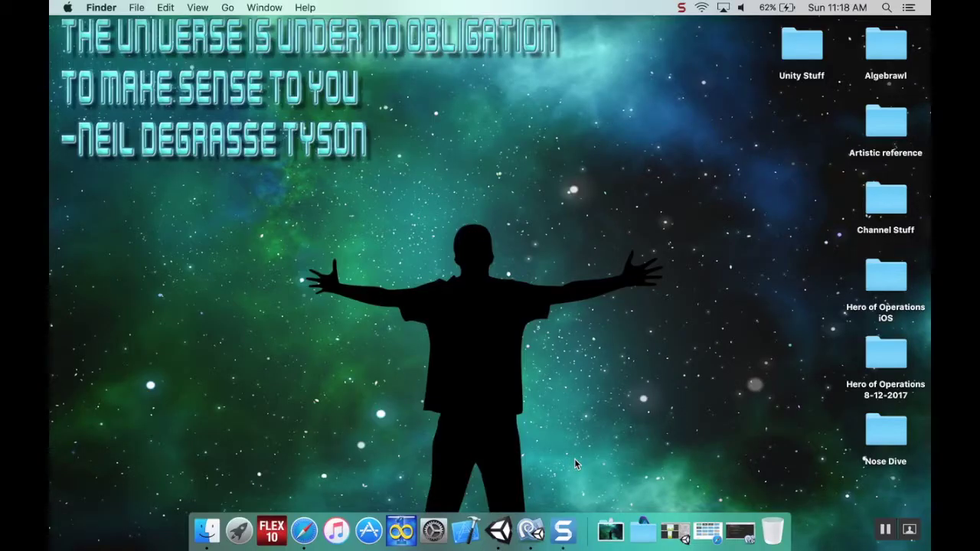
# - Switch to Unity and create a material named Explosion Particle in the Materials folder
pyautogui.click(682, 532)
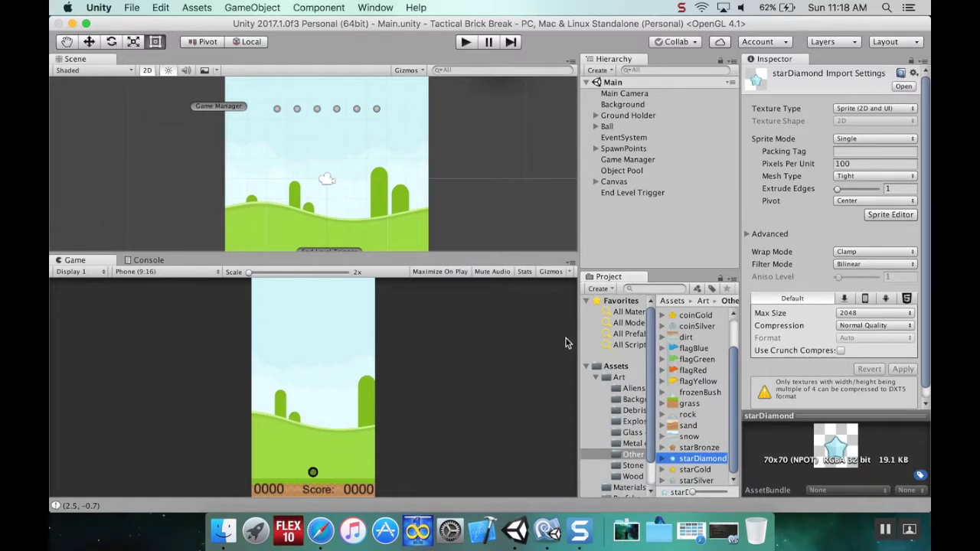
pyautogui.click(600, 367)
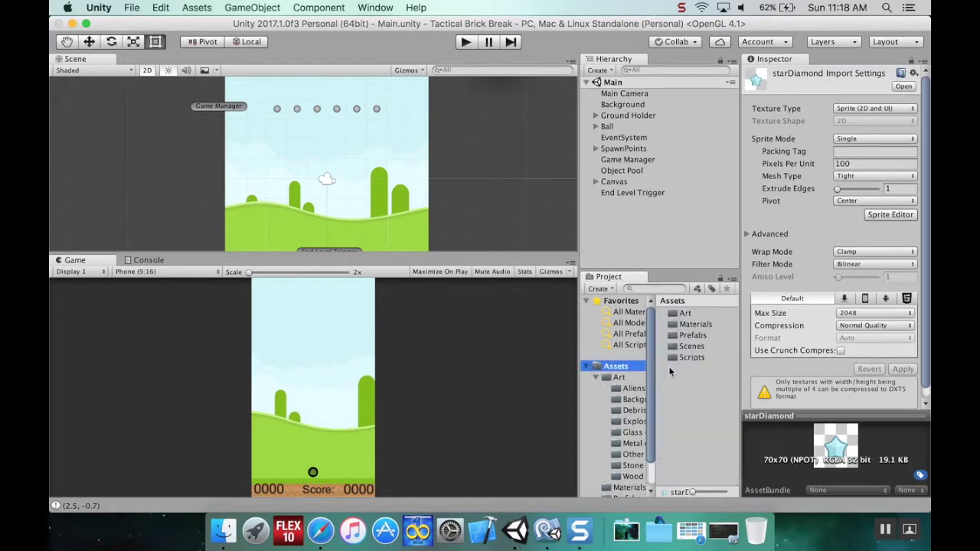
pyautogui.doubleClick(695, 325)
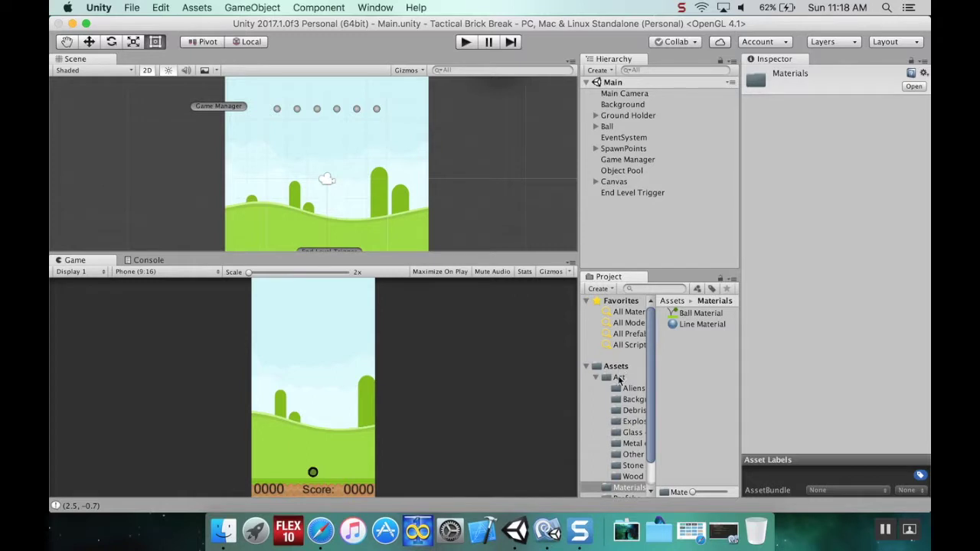
pyautogui.rightClick(698, 365)
pyautogui.moveTo(756, 268)
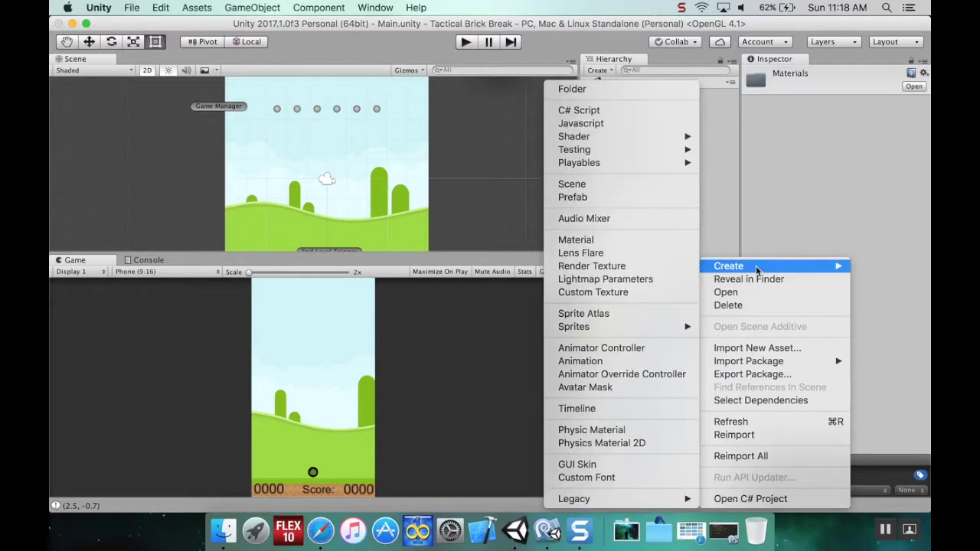
pyautogui.press('Escape')
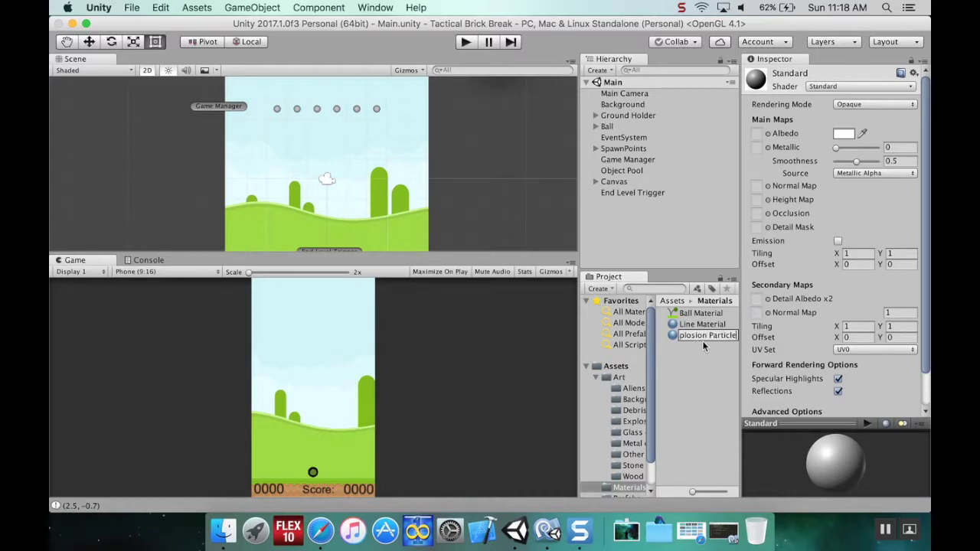
pyautogui.press('Return')
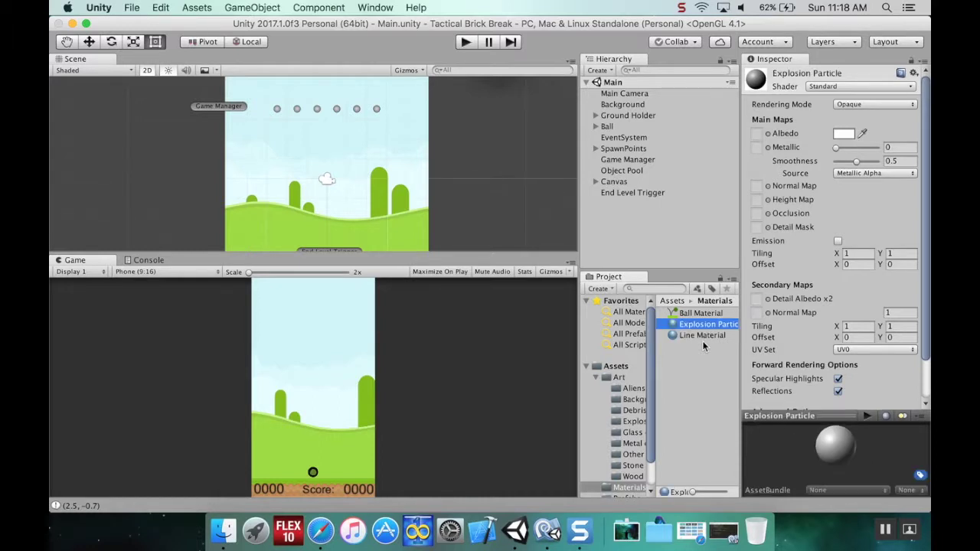
# - Change the Explosion Particle material's shader to Particles/Alpha Blended
pyautogui.click(838, 88)
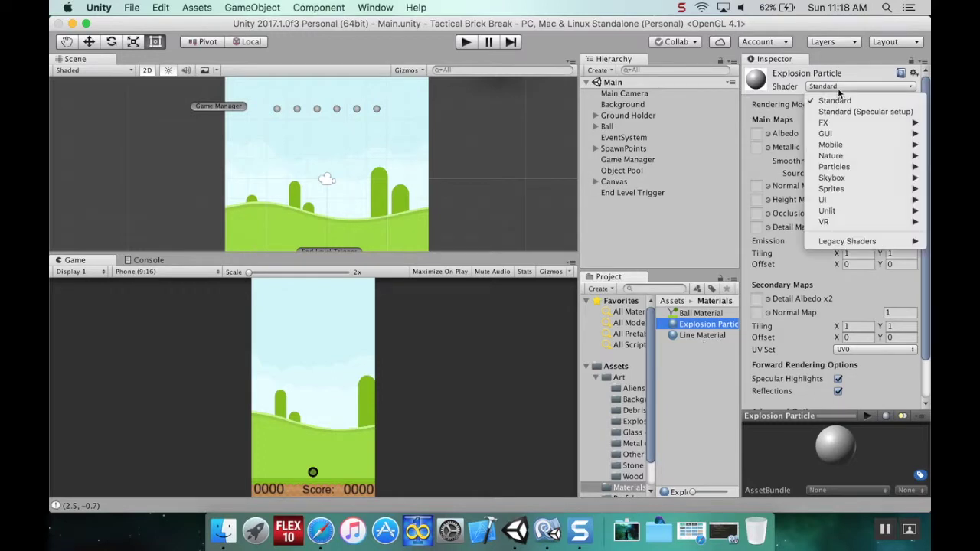
pyautogui.moveTo(855, 167)
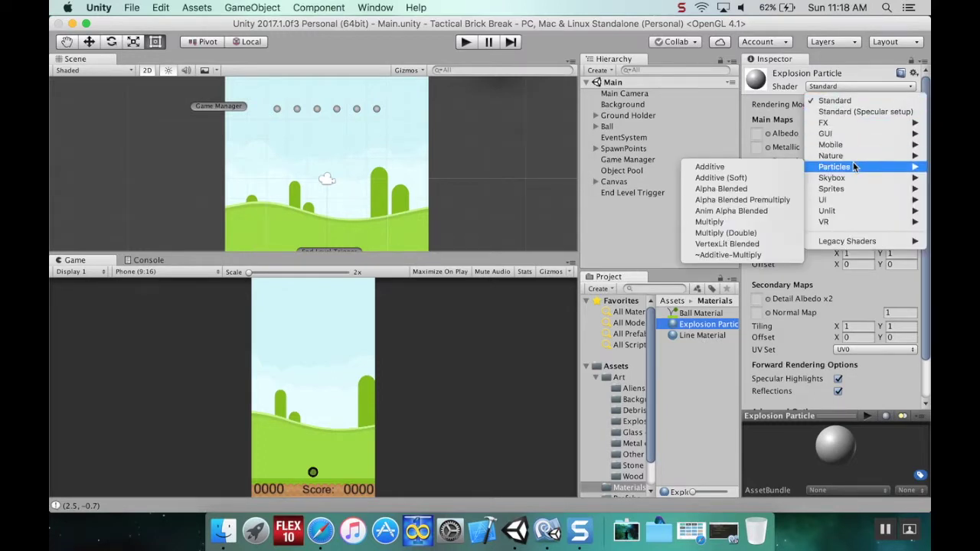
pyautogui.click(786, 190)
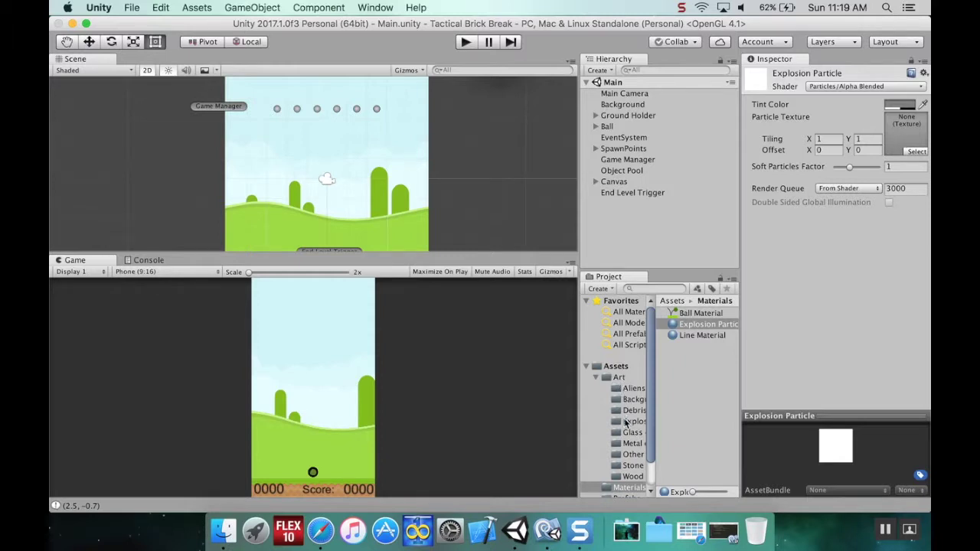
# - Assign the starDiamond sprite from the Art folder's Other subfolder as the Explosion Particle material's particle texture
pyautogui.click(633, 455)
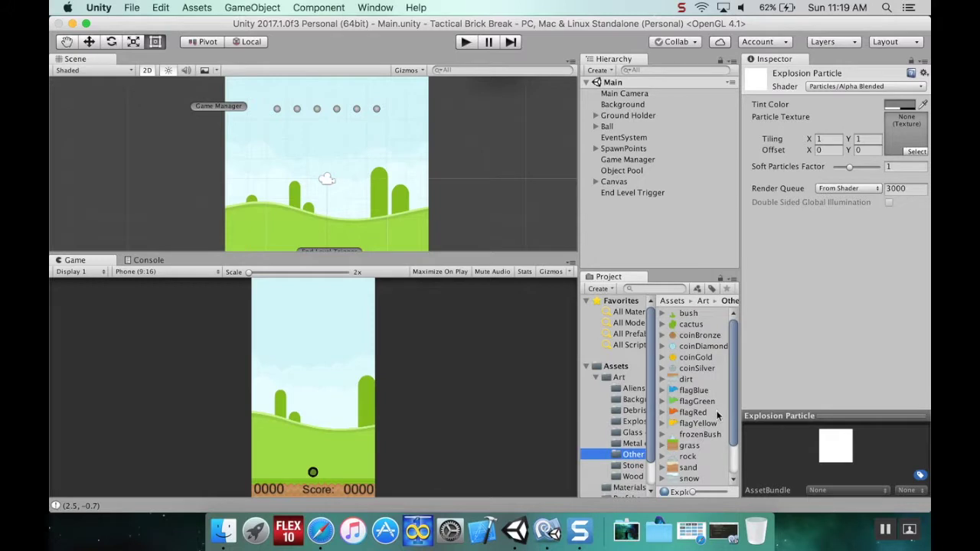
pyautogui.scroll(-2, 717, 414)
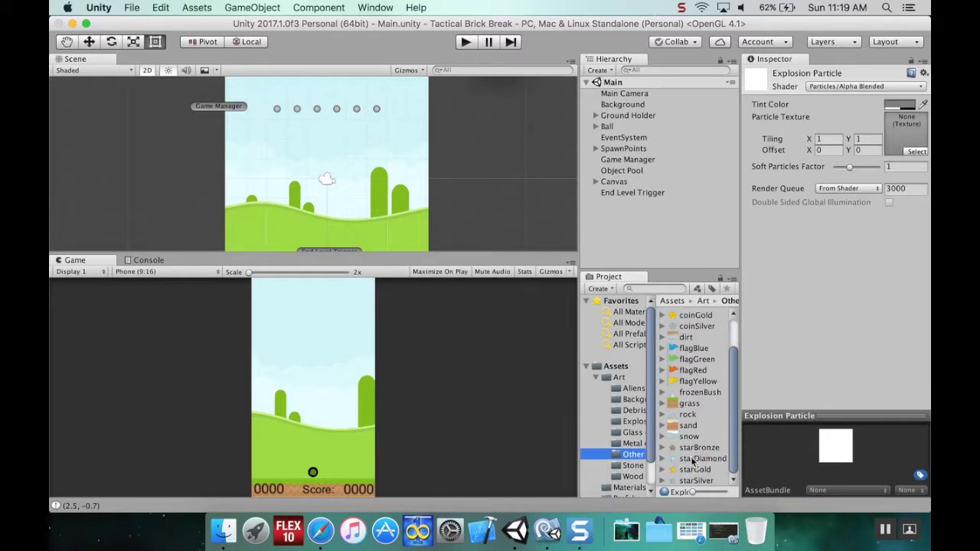
pyautogui.moveTo(691, 460); pyautogui.dragTo(711, 457)
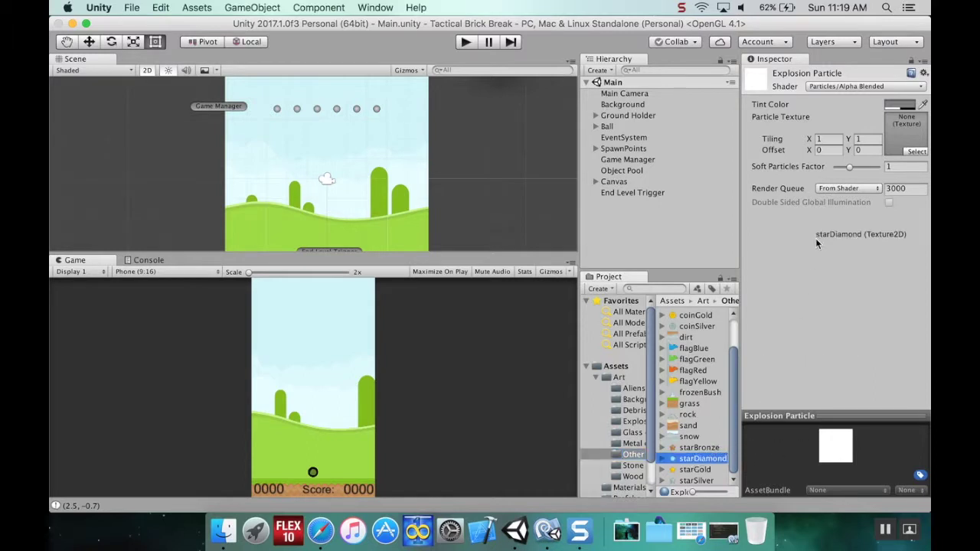
pyautogui.moveTo(908, 137); pyautogui.dragTo(910, 144)
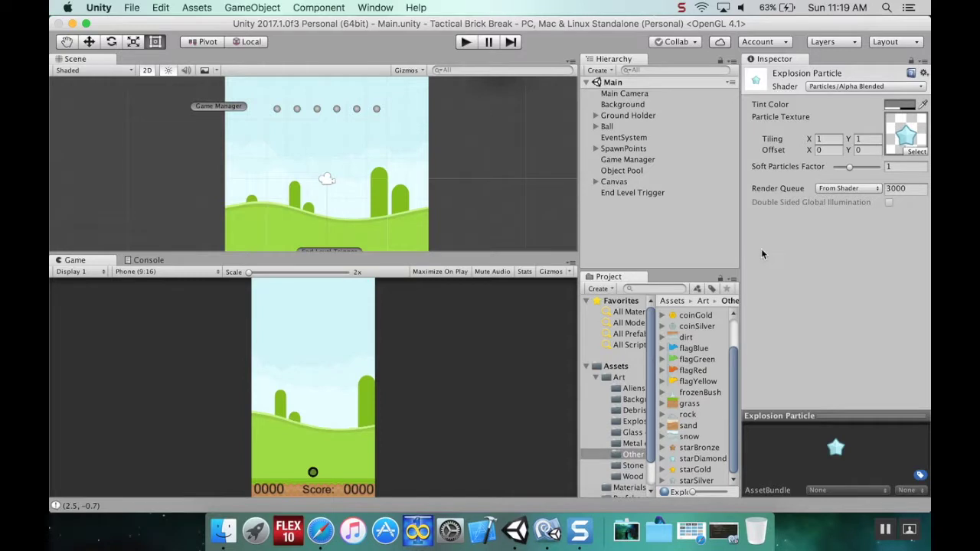
pyautogui.click(599, 71)
pyautogui.moveTo(616, 176)
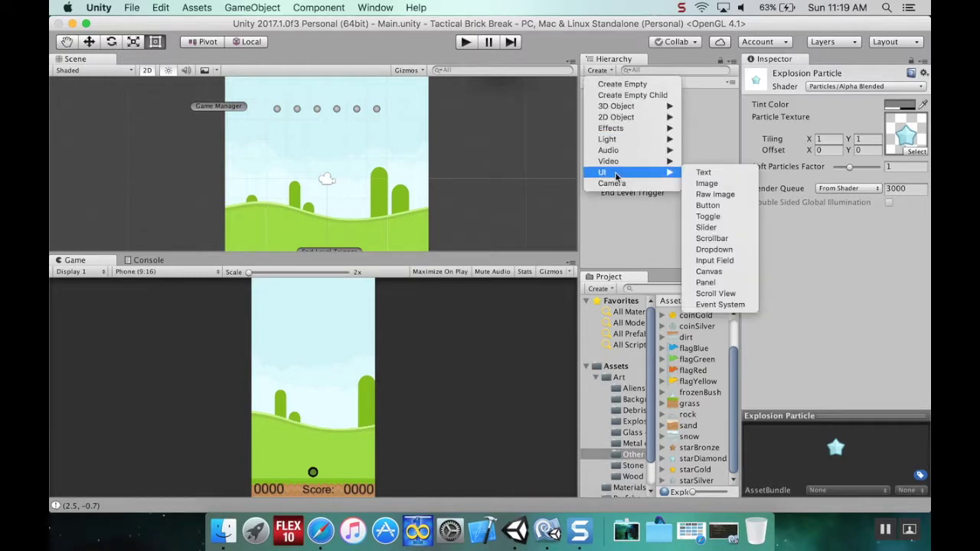
pyautogui.click(614, 209)
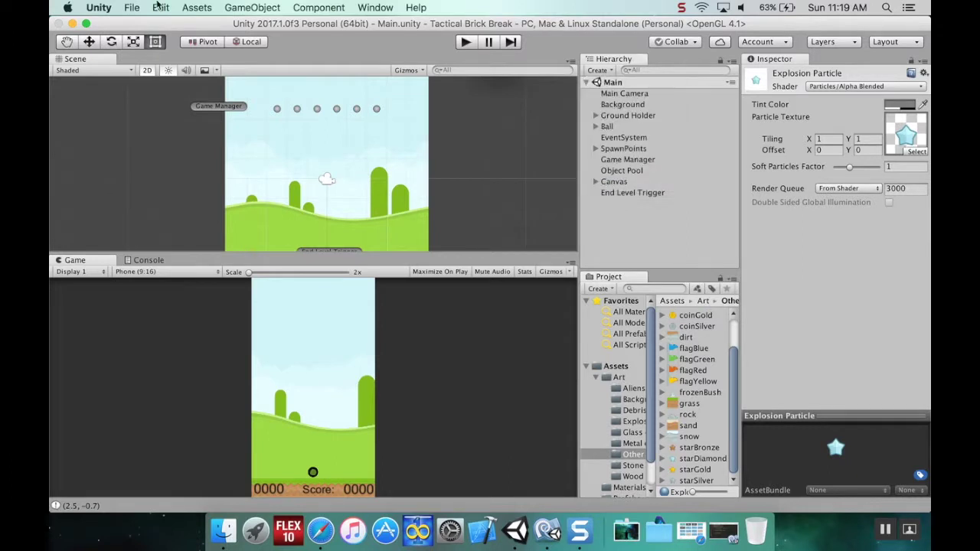
pyautogui.click(252, 9)
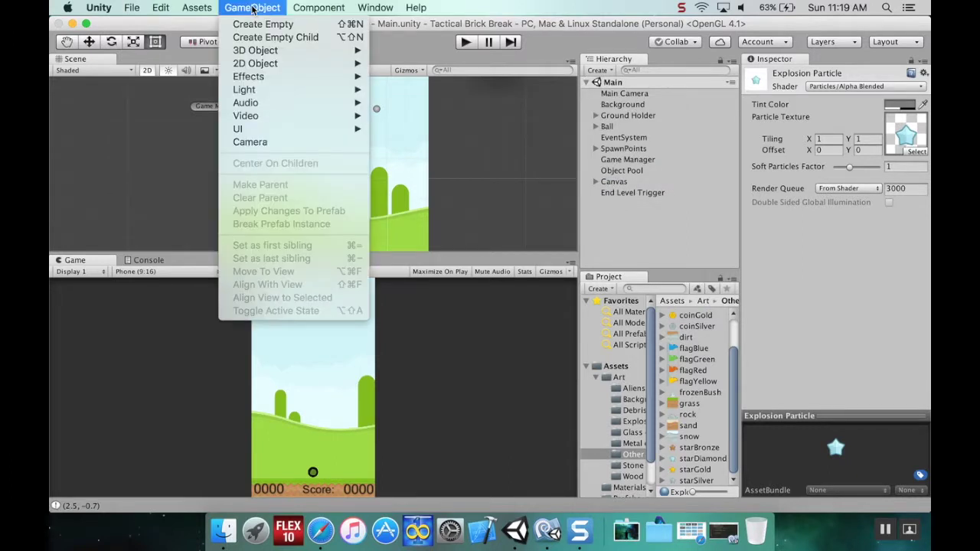
pyautogui.moveTo(198, 7)
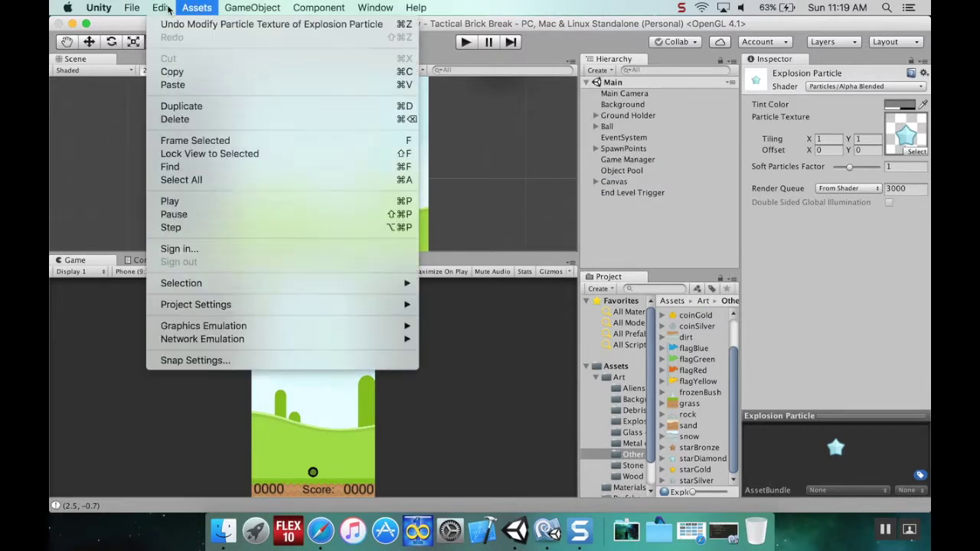
pyautogui.moveTo(304, 8)
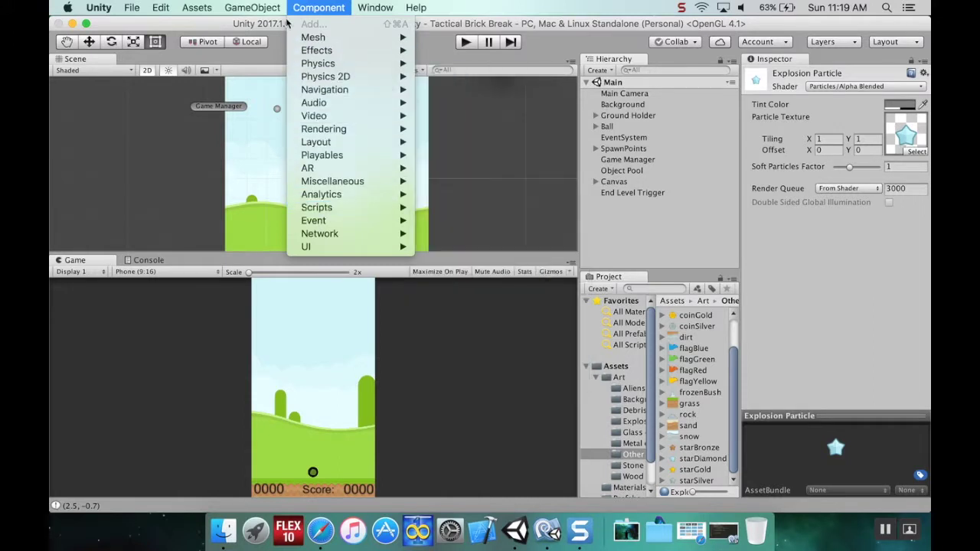
pyautogui.moveTo(269, 10)
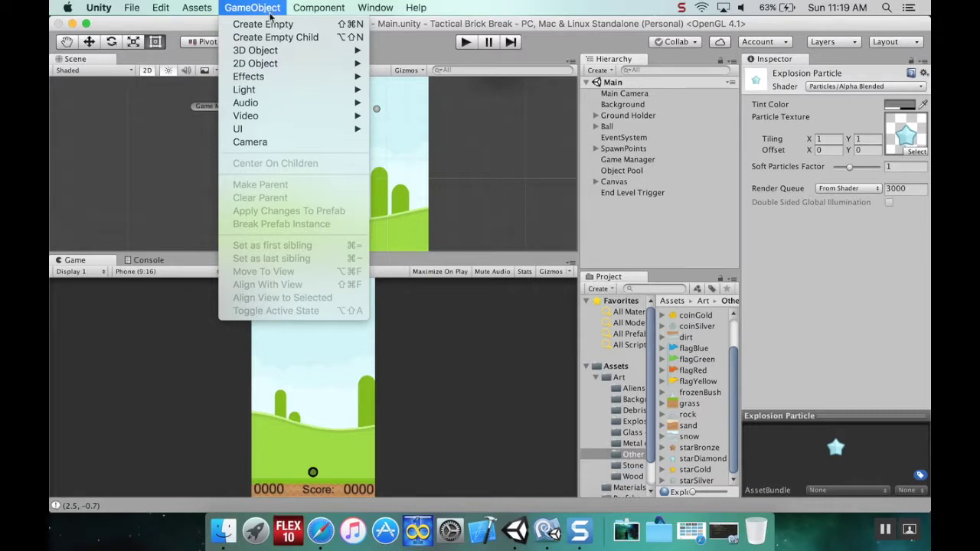
pyautogui.moveTo(280, 82)
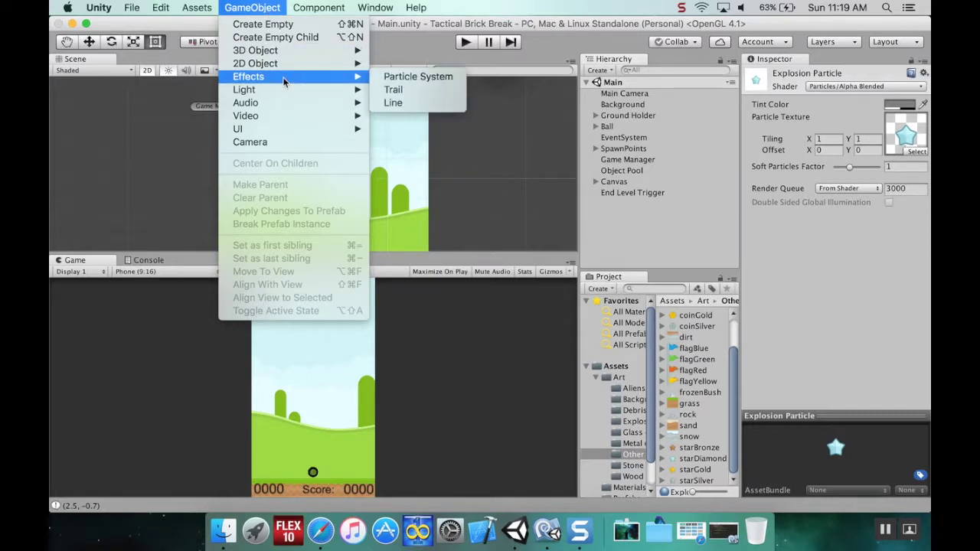
pyautogui.click(633, 235)
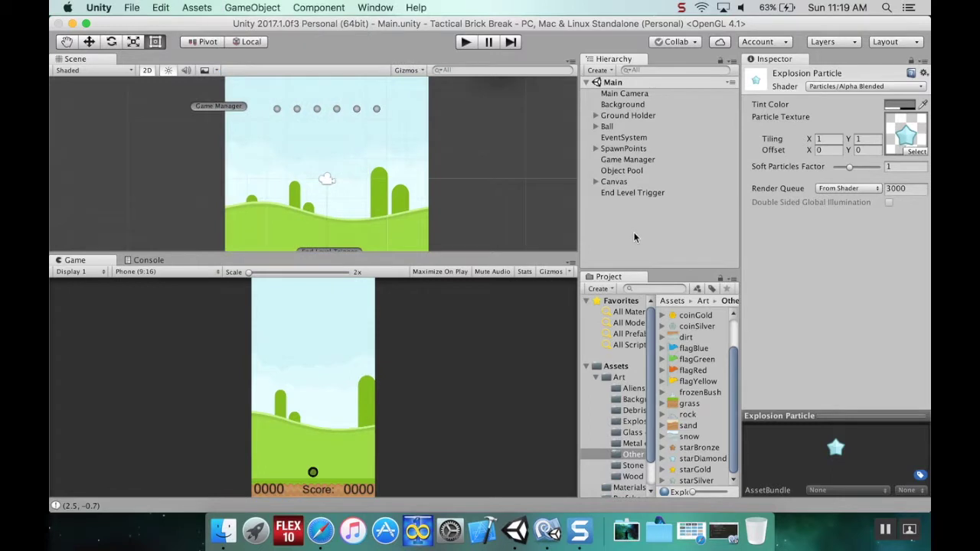
# - Add a Particle System effect object to the Main scene
pyautogui.click(265, 7)
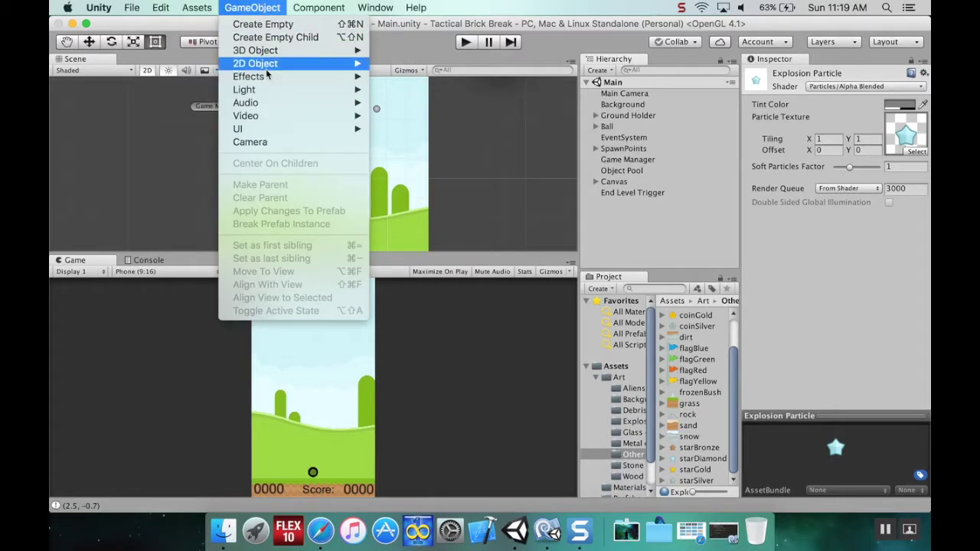
pyautogui.moveTo(269, 78)
pyautogui.click(405, 78)
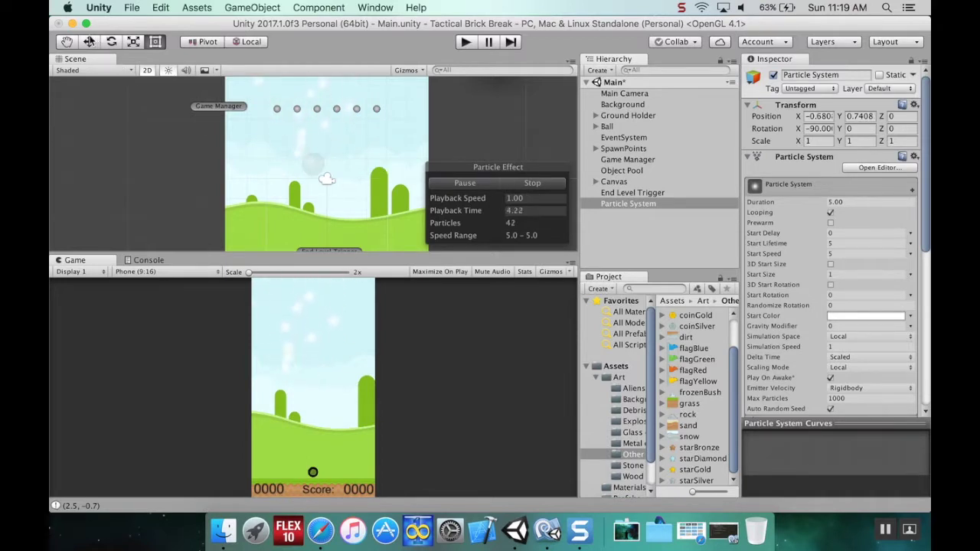
# - Move the particle system into the empty area beside the background, at about X -10.87, Y 0.74
pyautogui.press('w')
pyautogui.moveTo(331, 163); pyautogui.dragTo(128, 163)
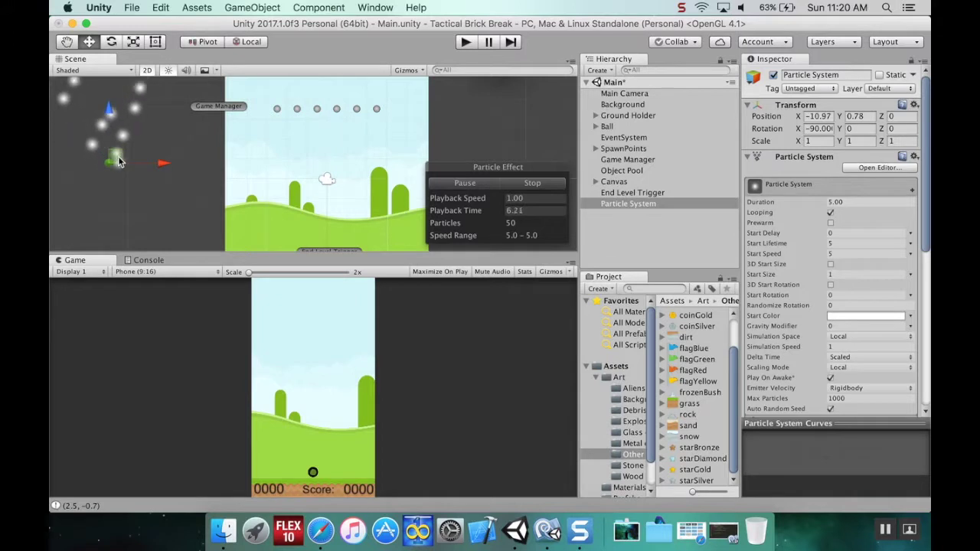
pyautogui.moveTo(119, 194); pyautogui.dragTo(319, 214, button='middle')
pyautogui.scroll(6, 331, 193)
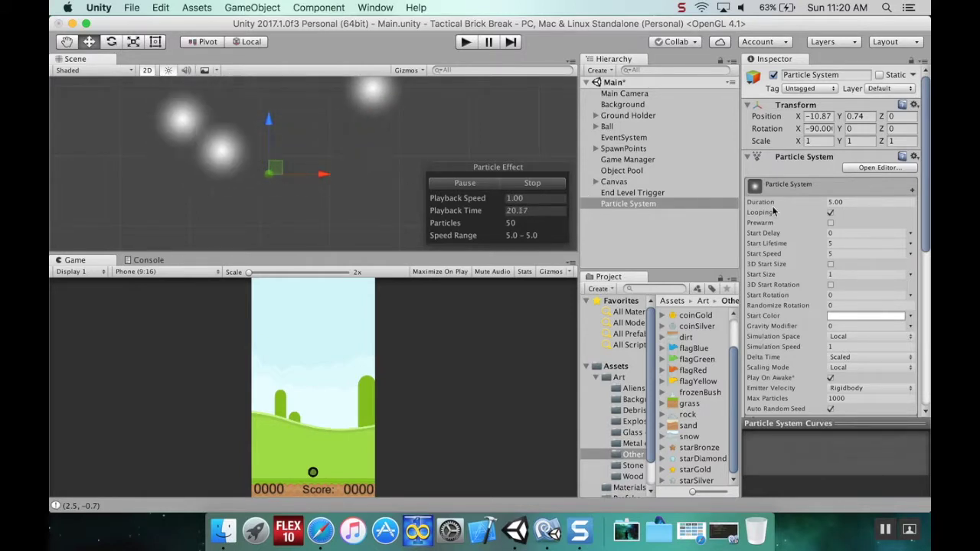
# - Apply the Explosion Particle material from the Materials folder to the particle system in place of its default material
pyautogui.scroll(-10, 833, 241)
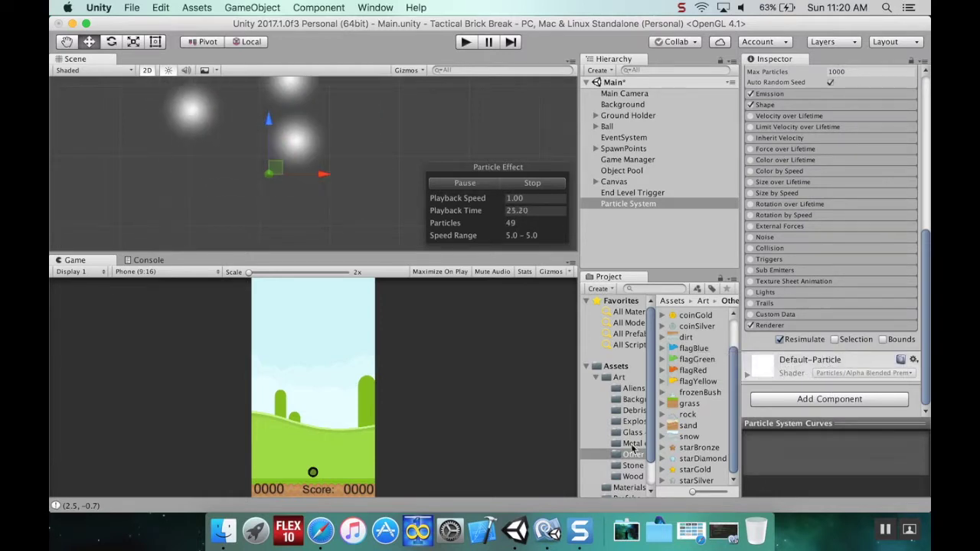
pyautogui.click(595, 377)
pyautogui.click(629, 388)
pyautogui.click(708, 324)
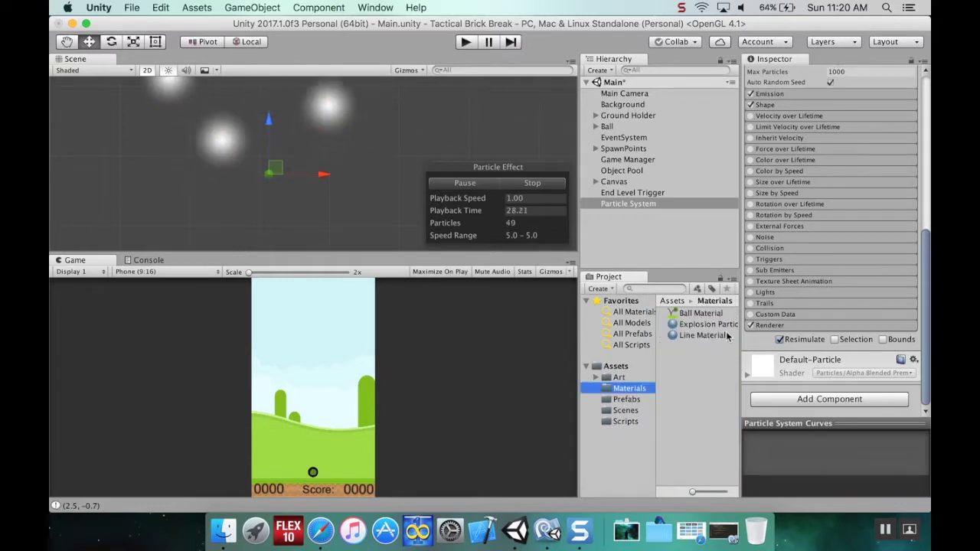
pyautogui.moveTo(719, 331); pyautogui.dragTo(831, 364)
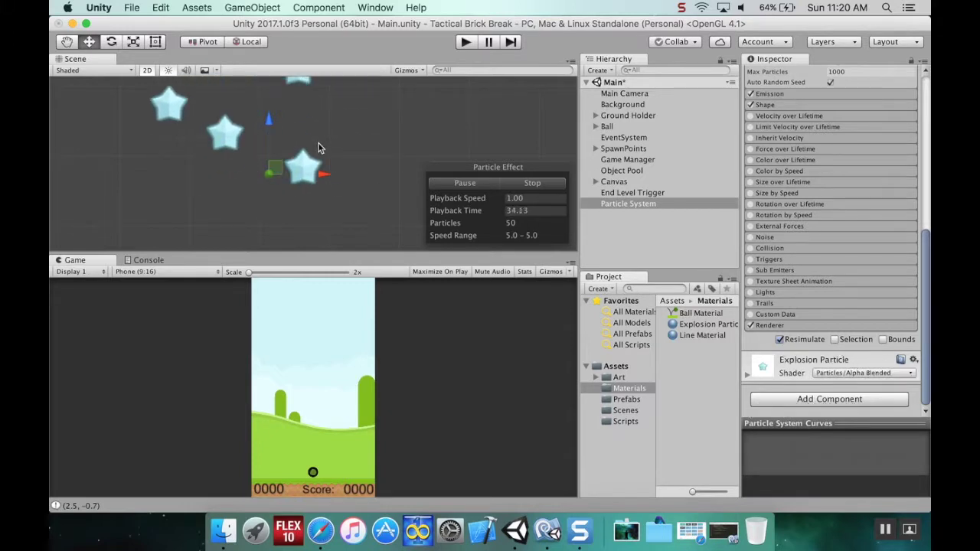
# - Set the particle system's duration to 1 and its start lifetime to random between the two constants 0.1 and 1
pyautogui.scroll(15, 803, 230)
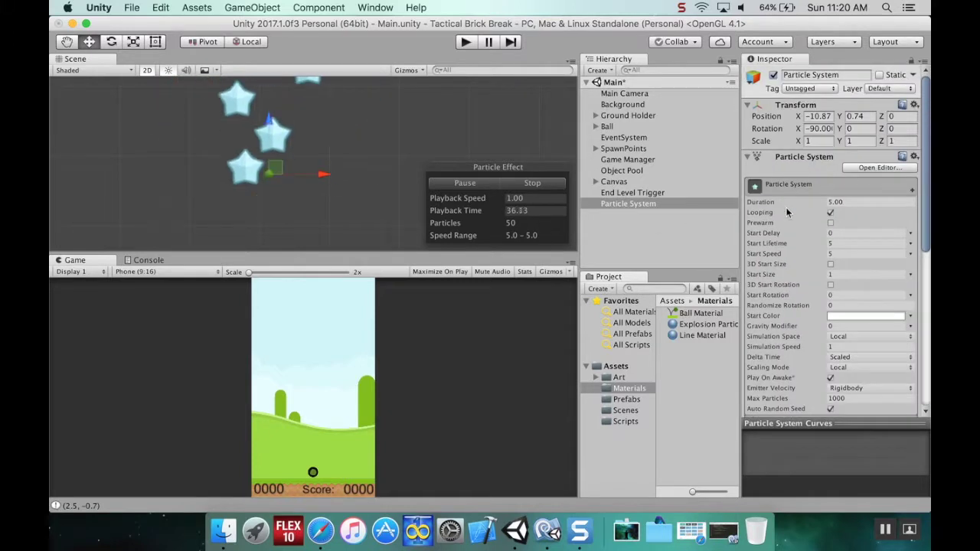
pyautogui.scroll(-3, 809, 261)
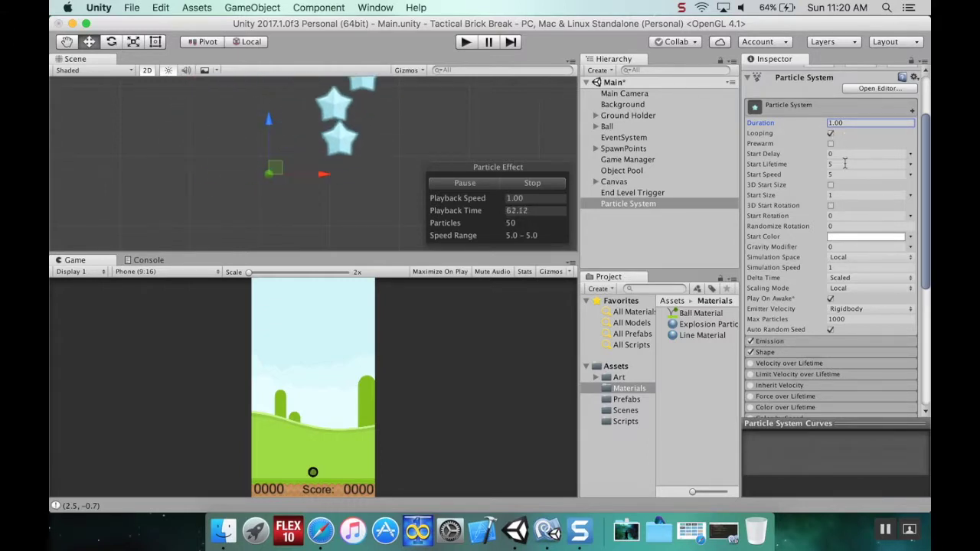
pyautogui.click(909, 165)
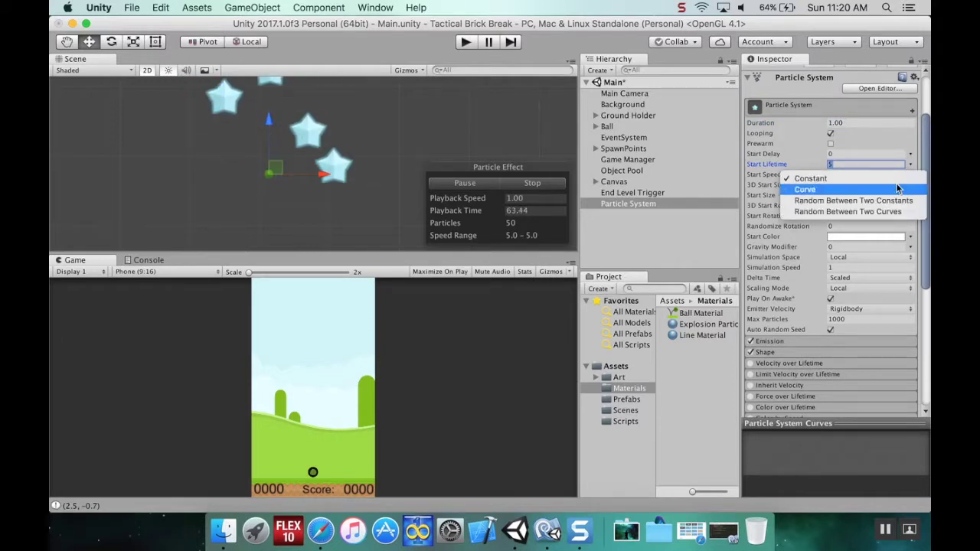
pyautogui.click(900, 200)
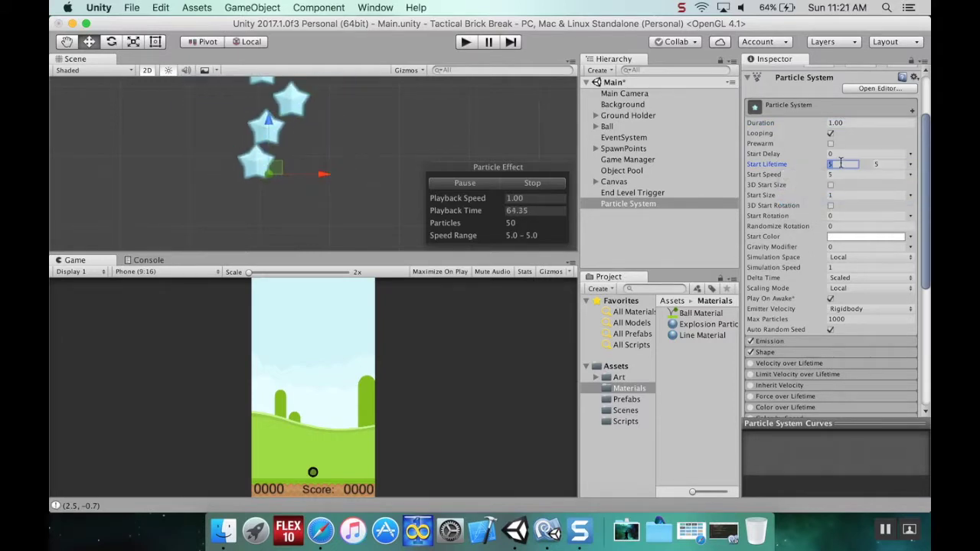
pyautogui.write('1')
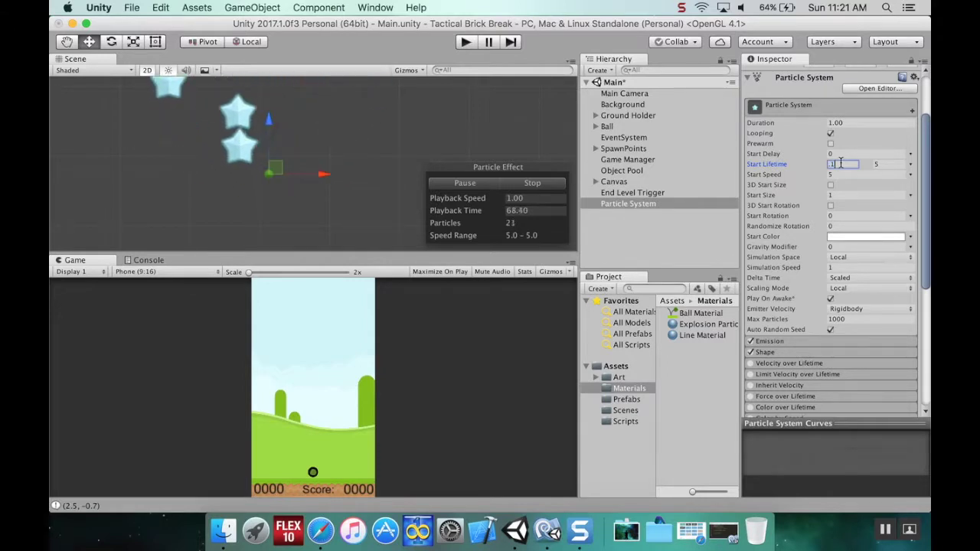
pyautogui.press('Tab')
pyautogui.write('1')
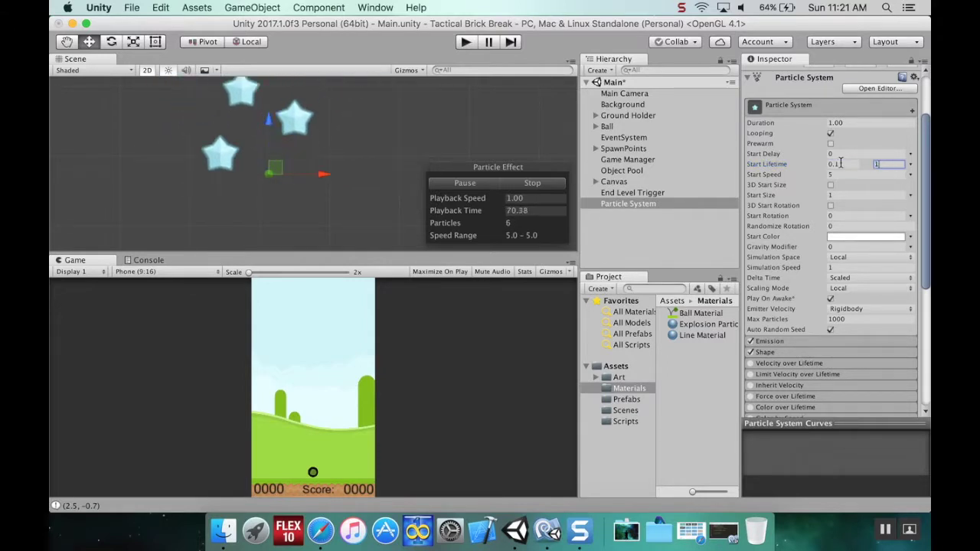
pyautogui.moveTo(306, 133); pyautogui.dragTo(316, 167, button='middle')
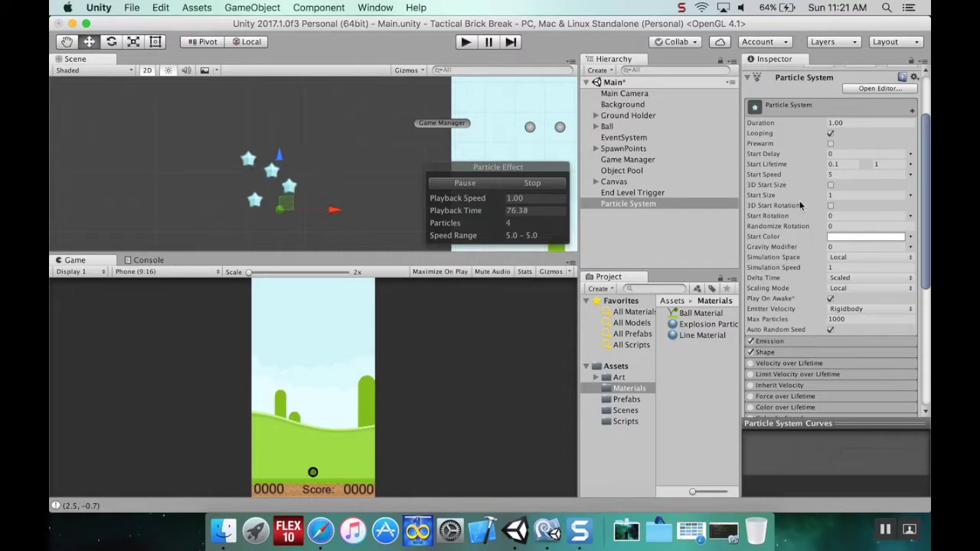
# - Set the particle system's start speed to random between the two constants 0.5 and 1
pyautogui.click(910, 175)
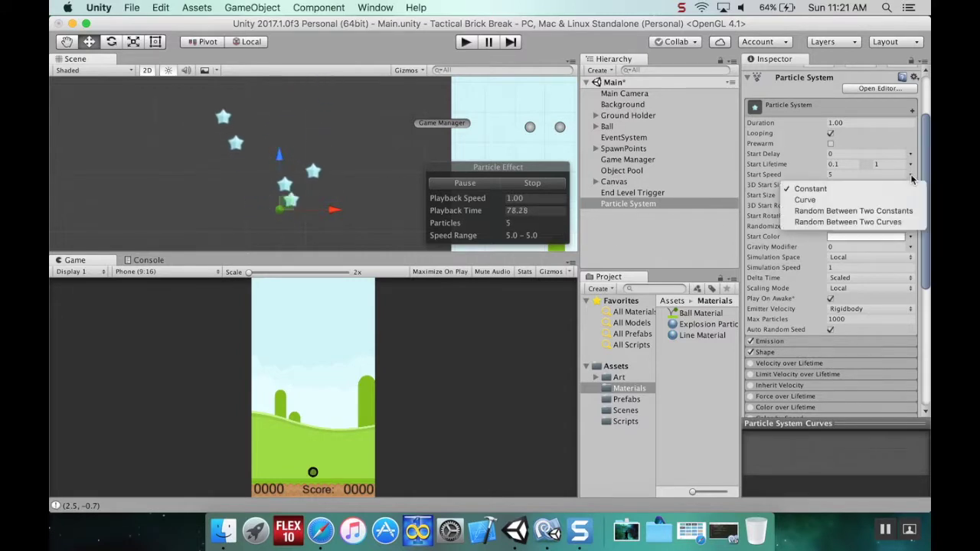
pyautogui.click(872, 212)
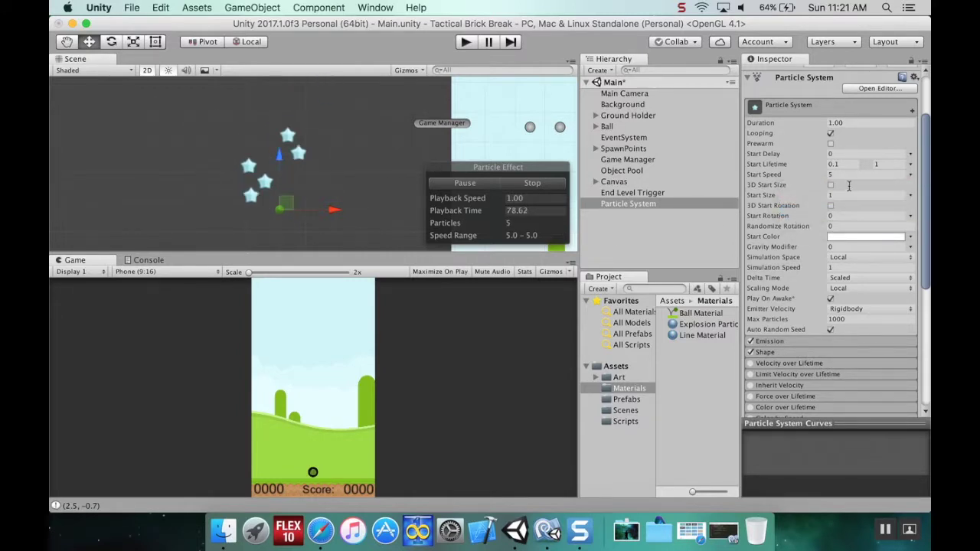
pyautogui.click(847, 175)
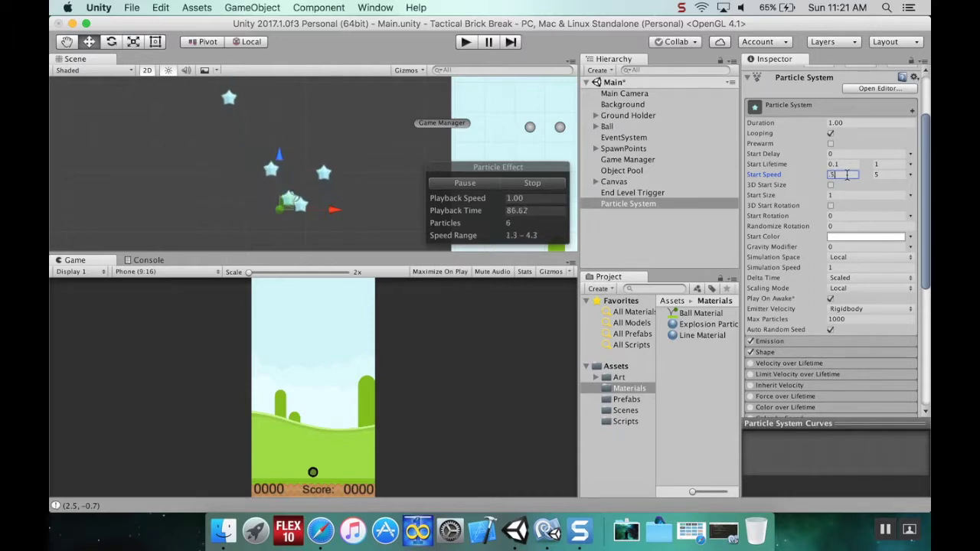
pyautogui.press('Tab')
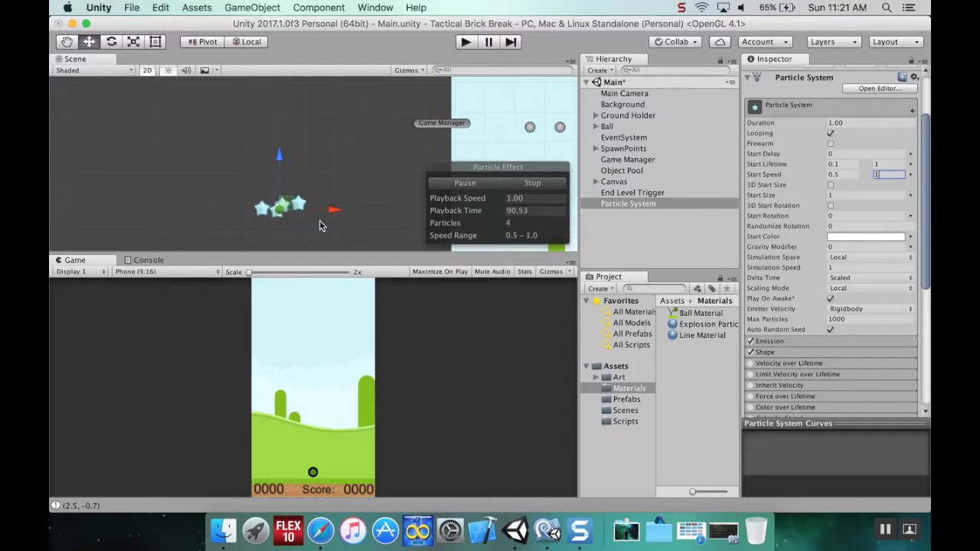
pyautogui.press('Return')
pyautogui.scroll(3, 322, 201)
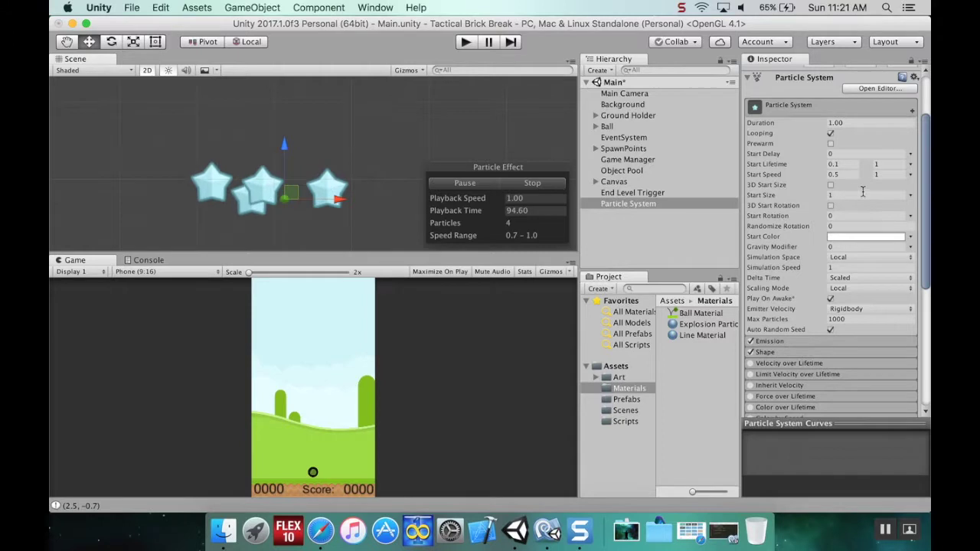
# - Randomize the start size between the constants 0.2 and 1, and the start rotation between 0 and 720
pyautogui.click(910, 195)
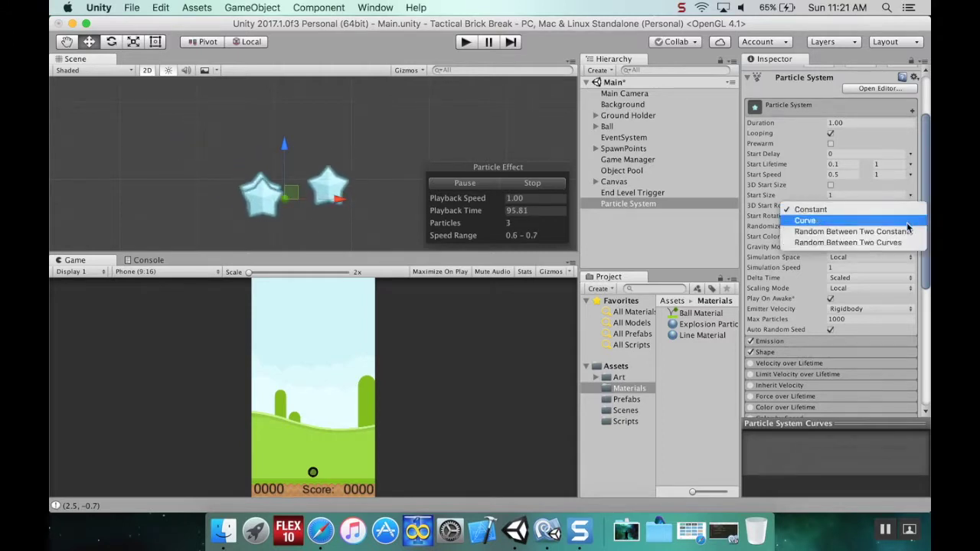
pyautogui.click(907, 231)
pyautogui.click(854, 196)
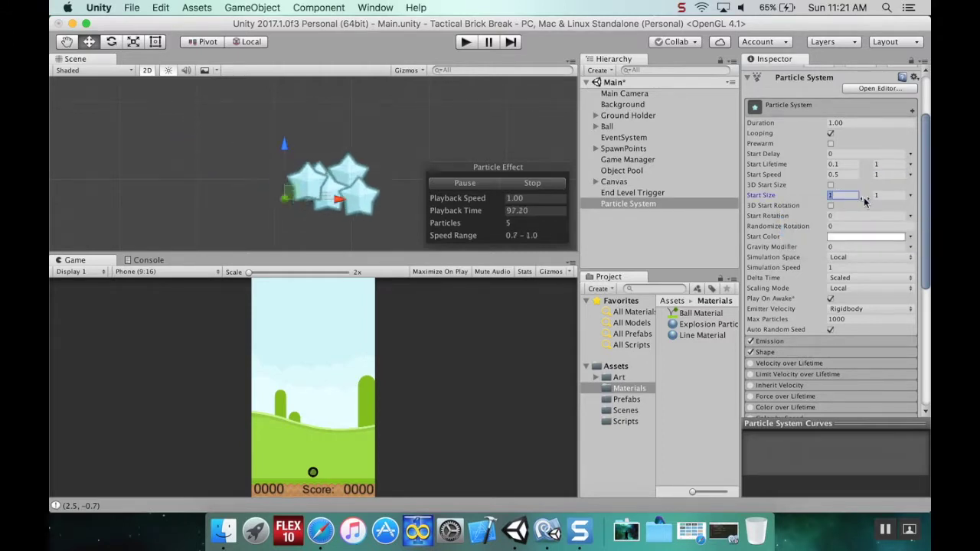
pyautogui.write('2')
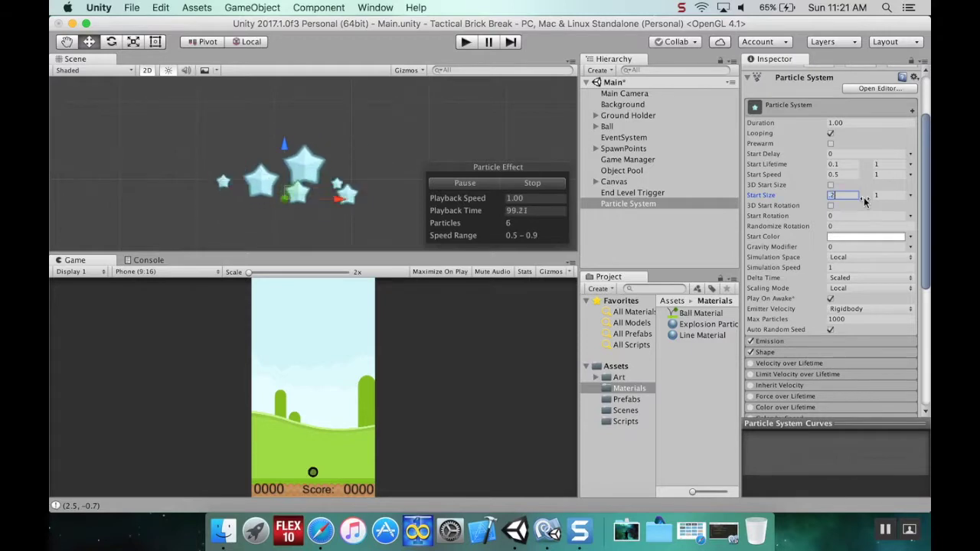
pyautogui.click(880, 196)
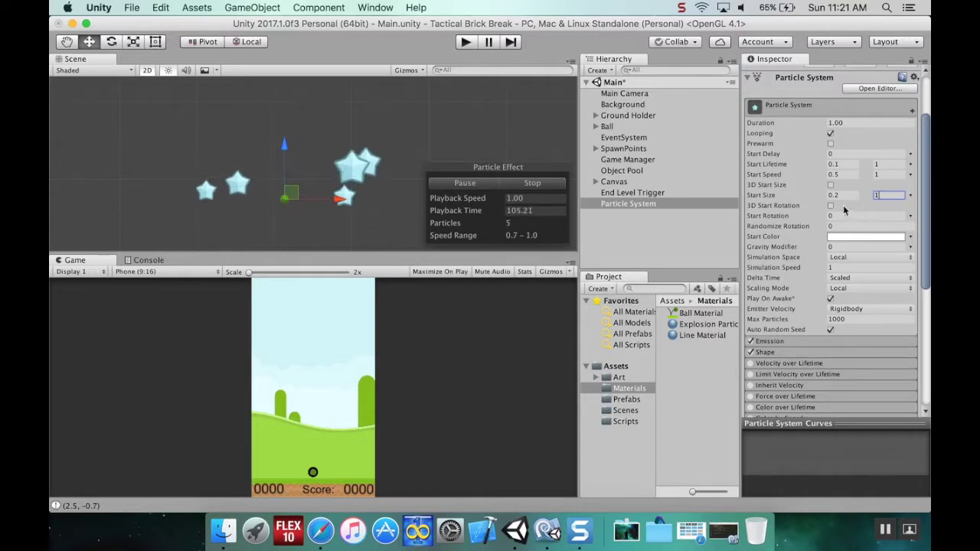
pyautogui.click(912, 220)
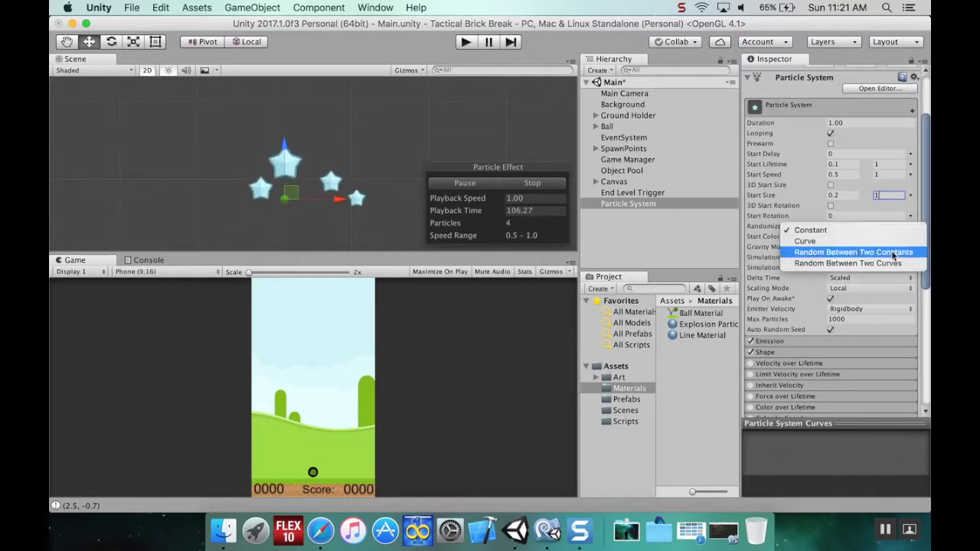
pyautogui.click(848, 231)
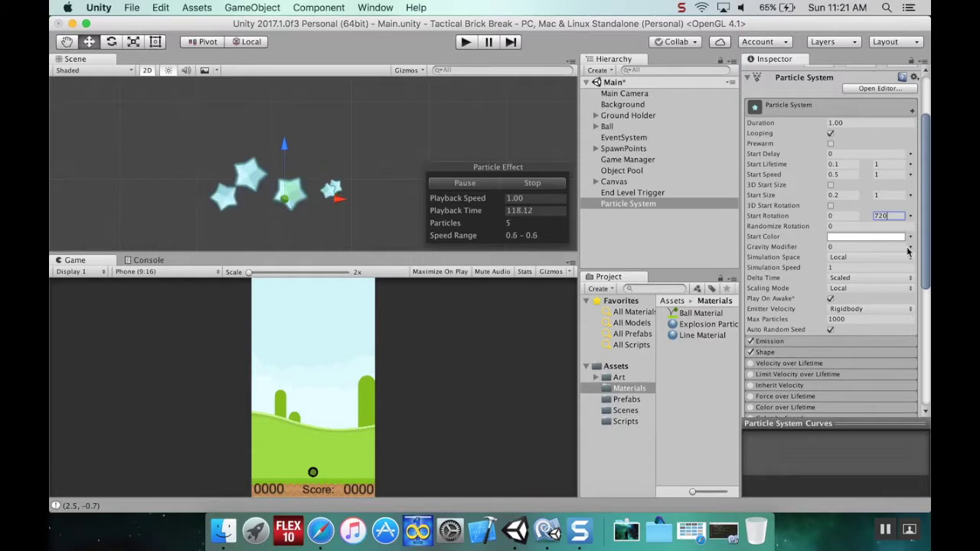
# - Set the gravity modifier to random between the two constants 0.1 and 1
pyautogui.click(910, 247)
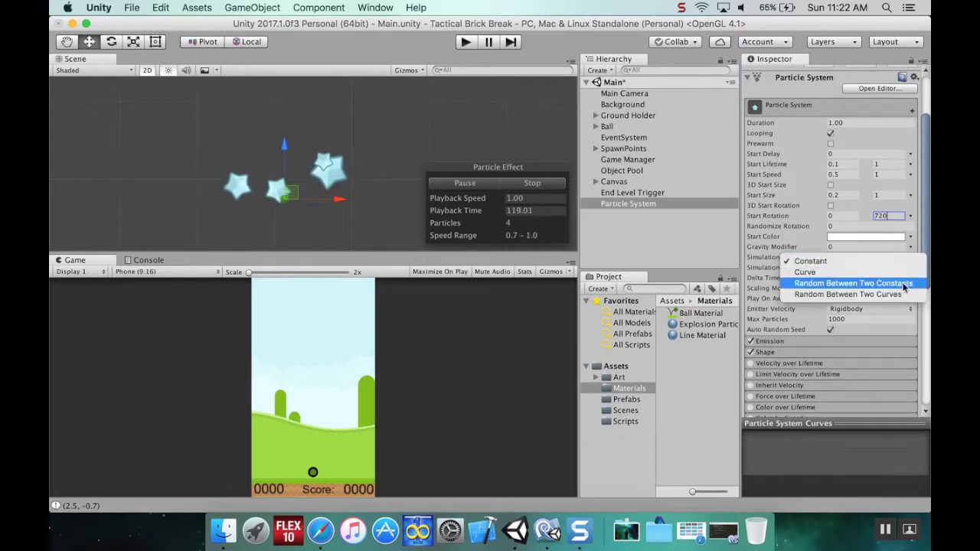
pyautogui.click(903, 284)
pyautogui.click(850, 248)
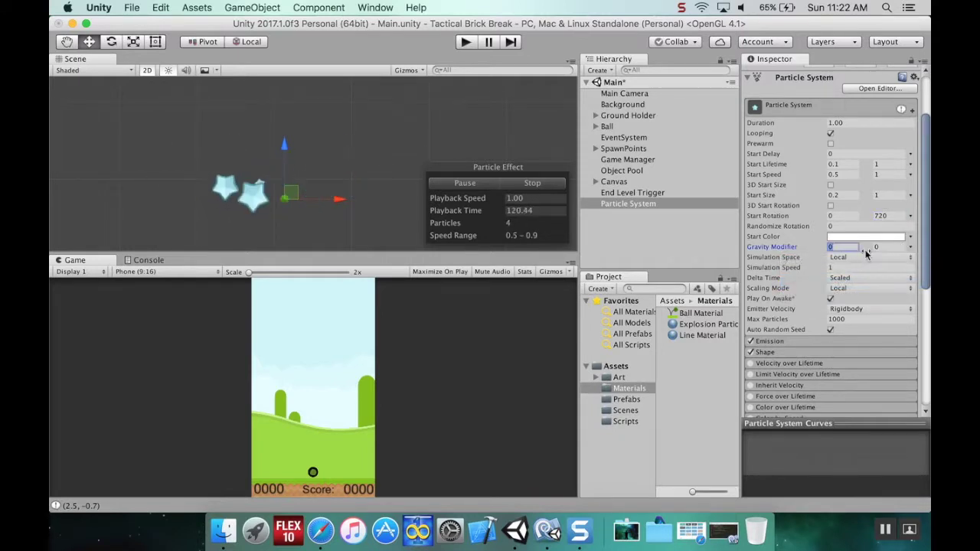
pyautogui.write('.1')
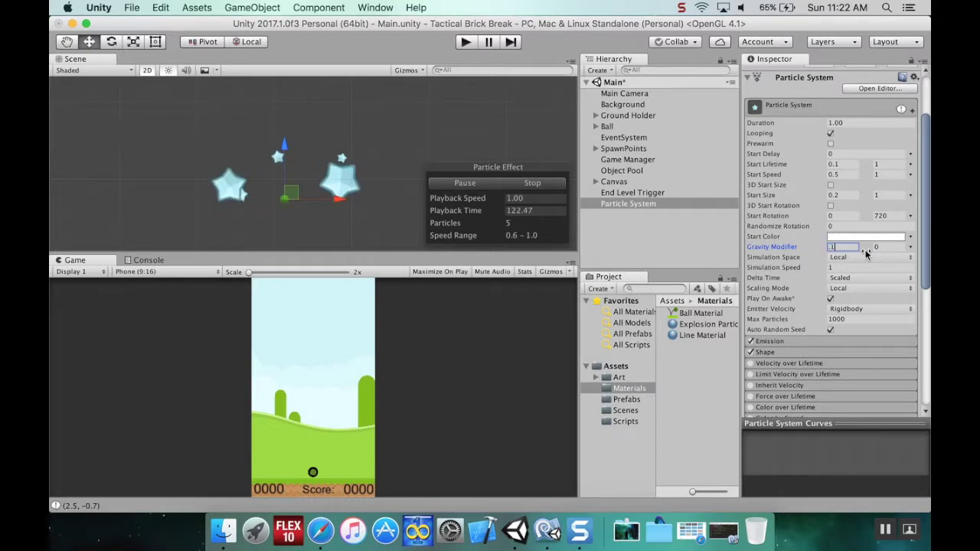
pyautogui.press('Tab')
pyautogui.write('1')
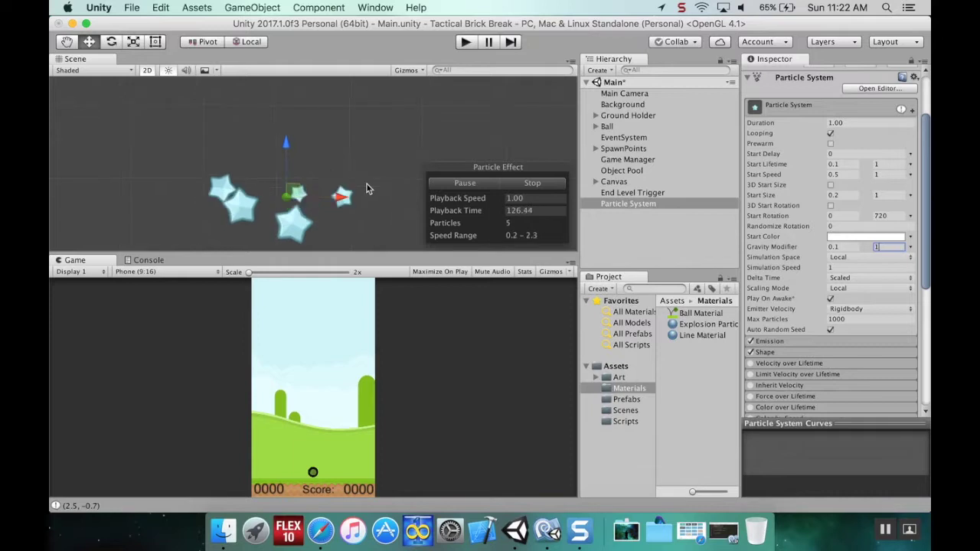
pyautogui.moveTo(366, 188); pyautogui.dragTo(382, 170, button='middle')
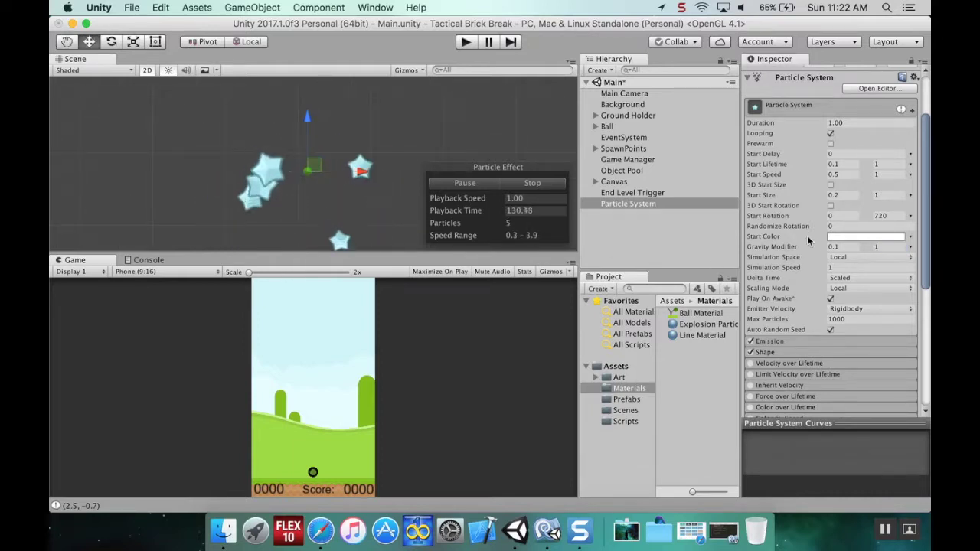
# - Change the start color to a gradient and apply the multicolored preset that runs from light blue through green and magenta to red
pyautogui.click(910, 239)
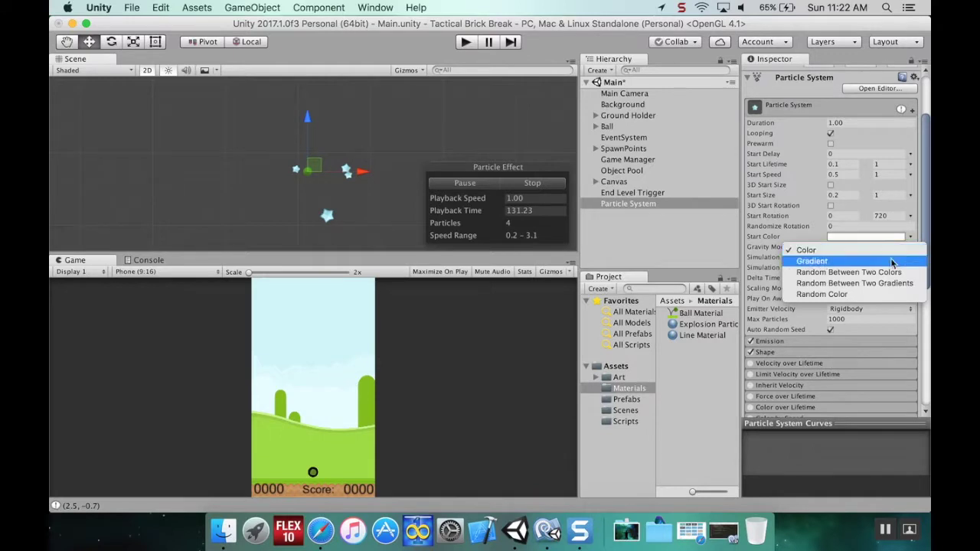
pyautogui.click(903, 261)
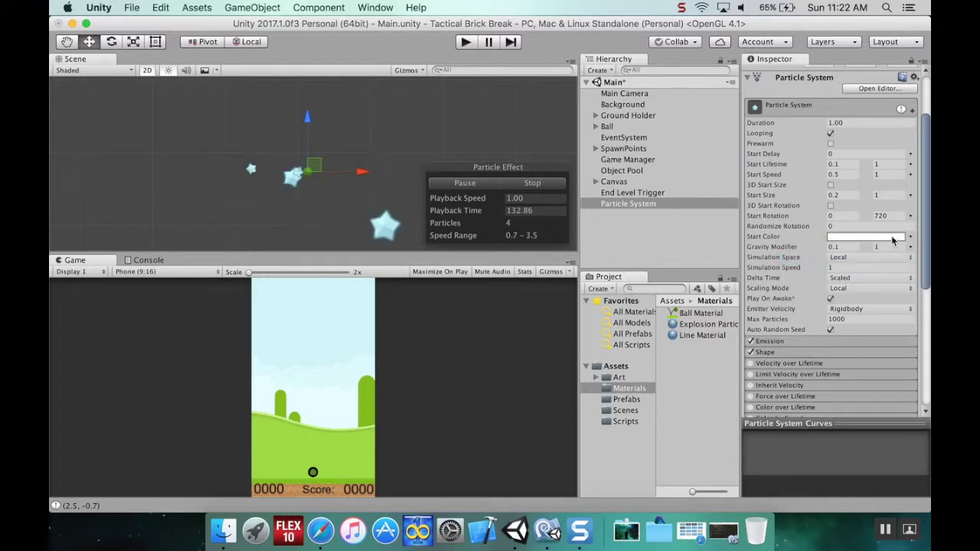
pyautogui.click(892, 239)
pyautogui.click(414, 293)
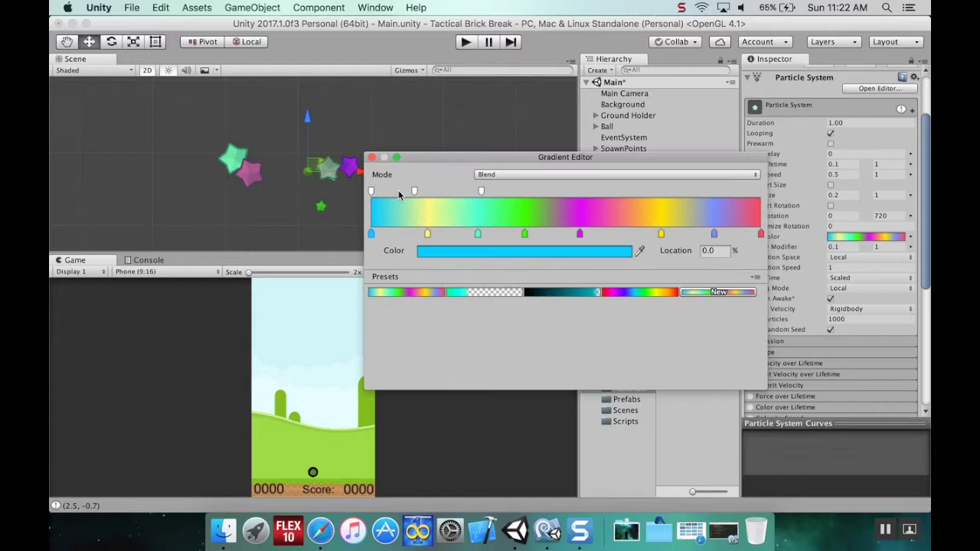
pyautogui.click(372, 158)
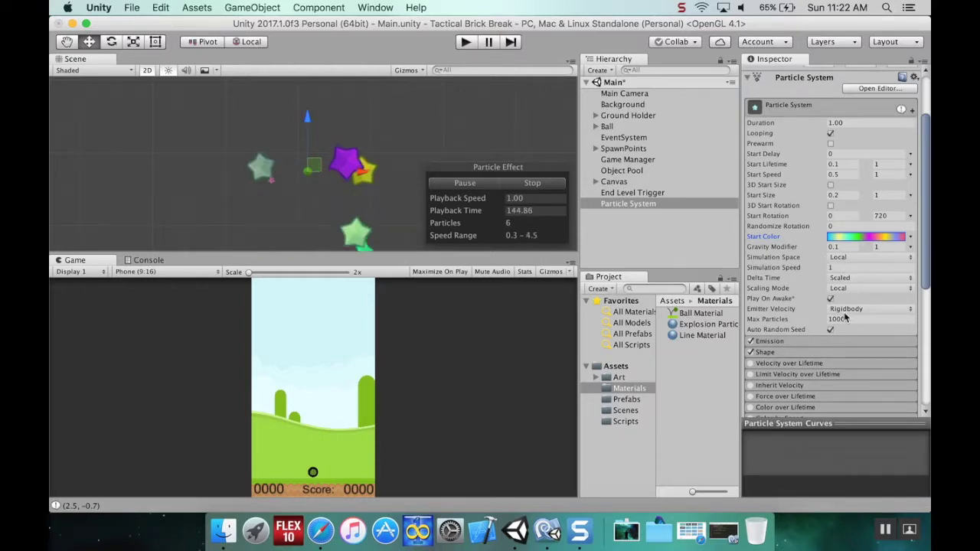
# - In the emission settings, set the rate over time to 0 and add a burst with minimum 10 and maximum 40 particles
pyautogui.scroll(-3, 850, 282)
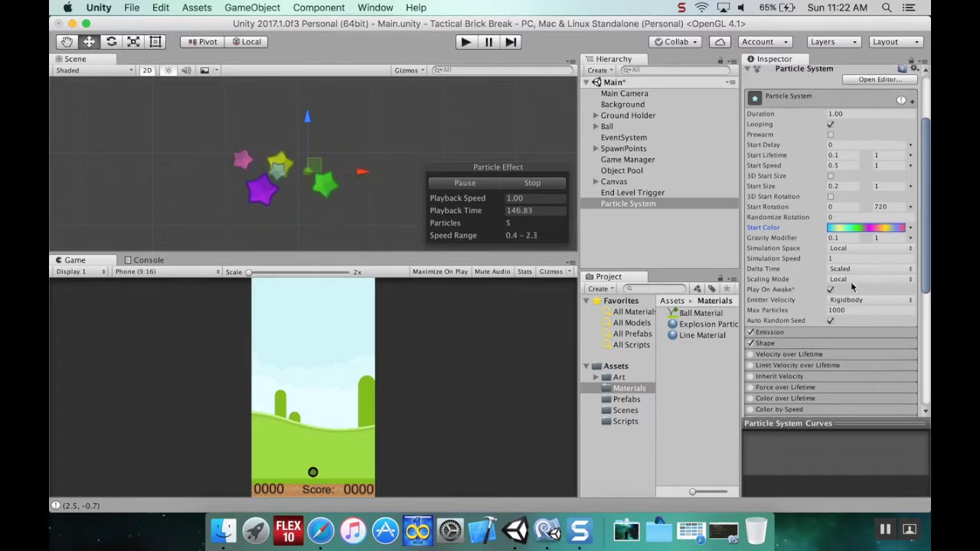
pyautogui.click(776, 269)
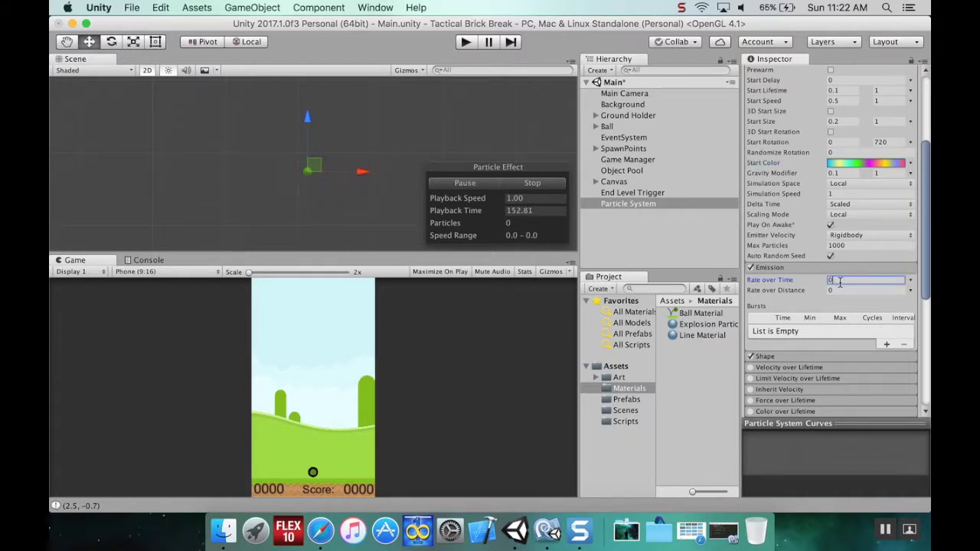
pyautogui.click(885, 344)
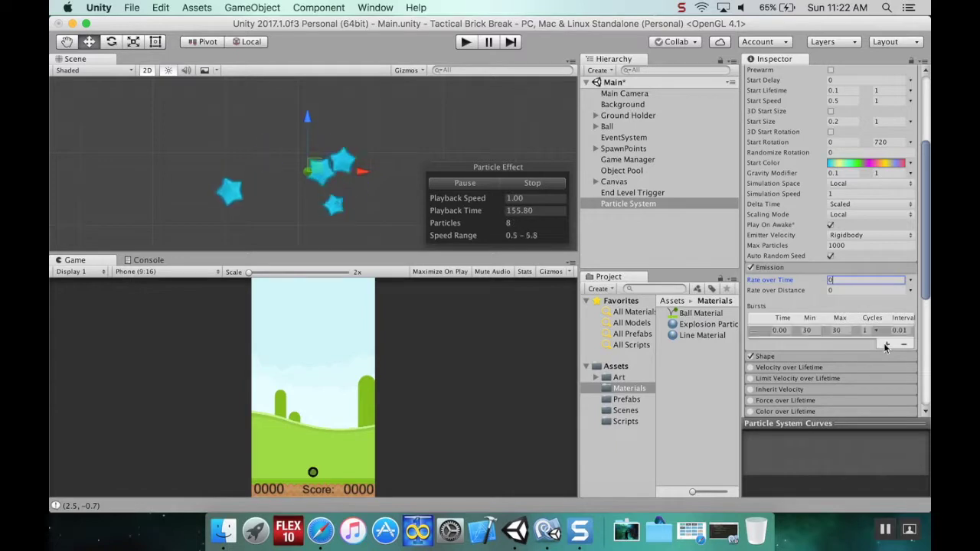
pyautogui.click(813, 331)
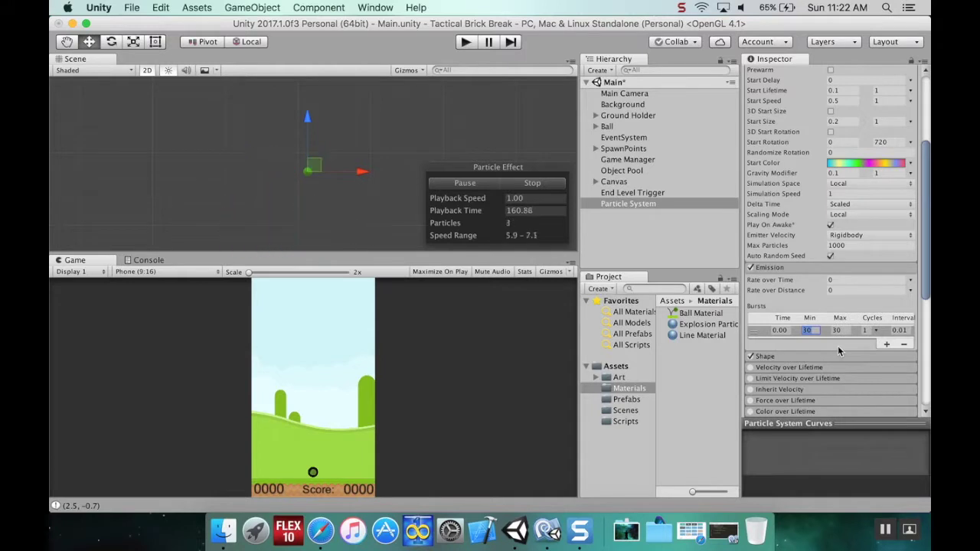
pyautogui.write('1')
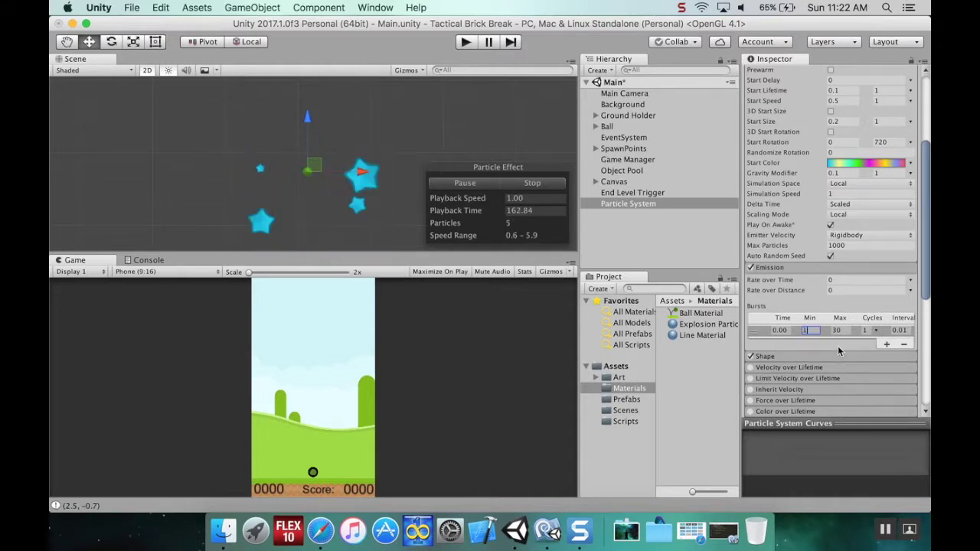
pyautogui.press('Tab')
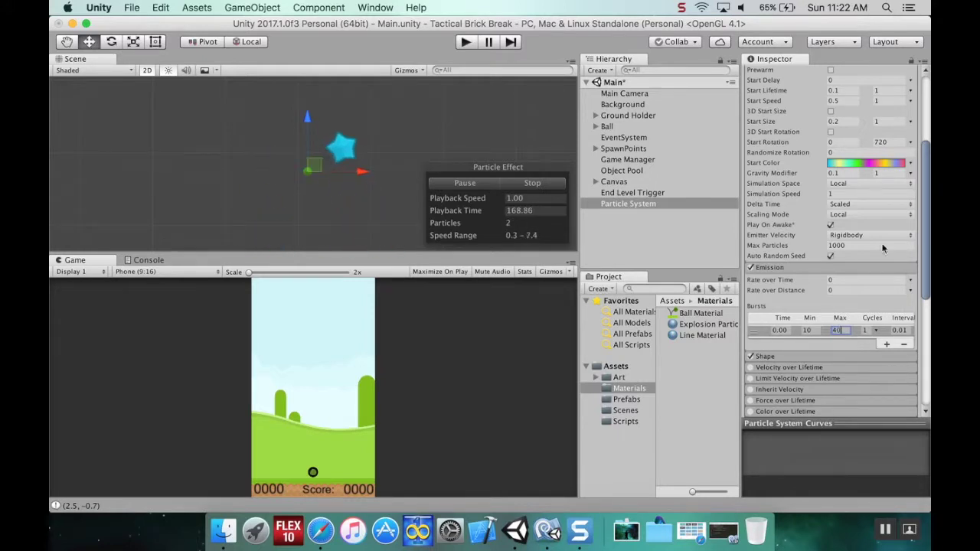
# - Switch the start color mode to Random Color and change the emitter shape to Circle
pyautogui.click(910, 164)
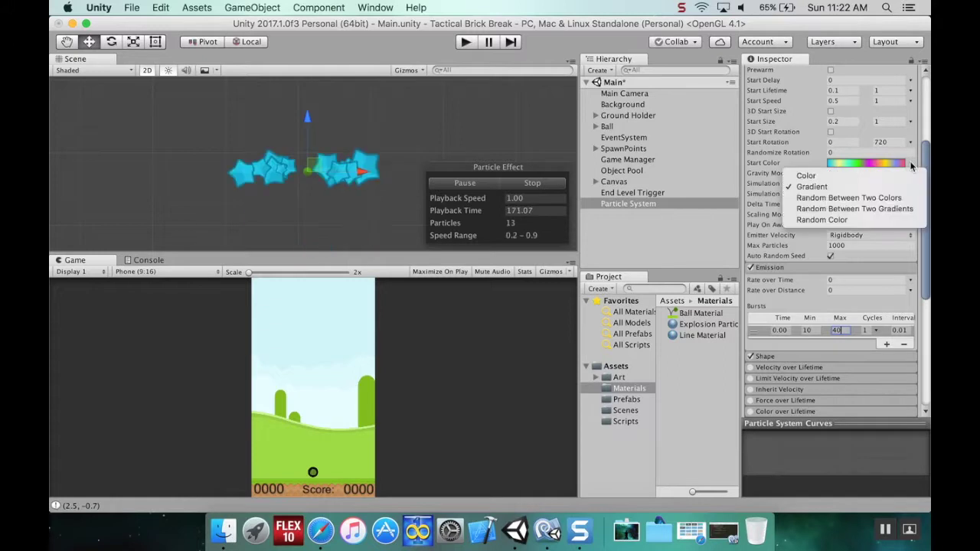
pyautogui.click(886, 219)
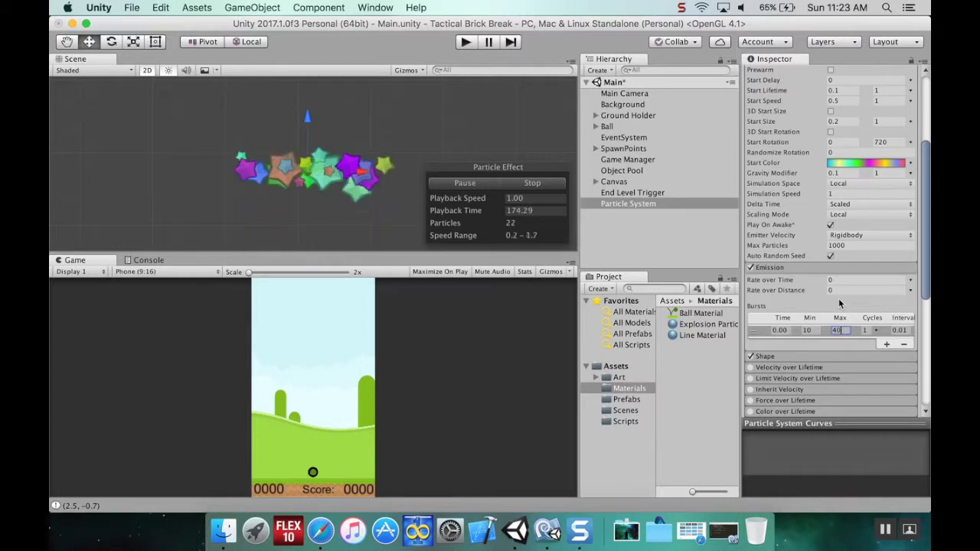
pyautogui.click(822, 345)
pyautogui.scroll(-5, 837, 323)
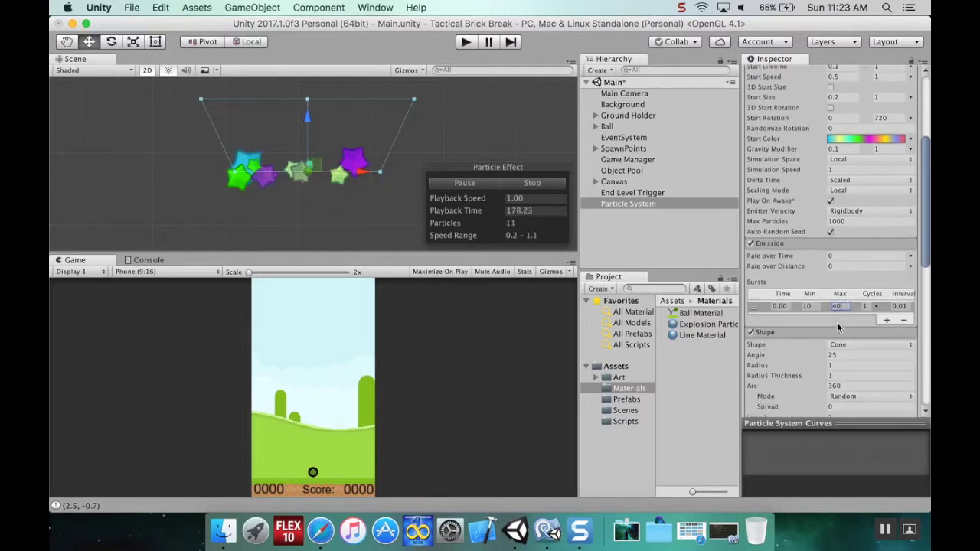
pyautogui.scroll(-3, 836, 322)
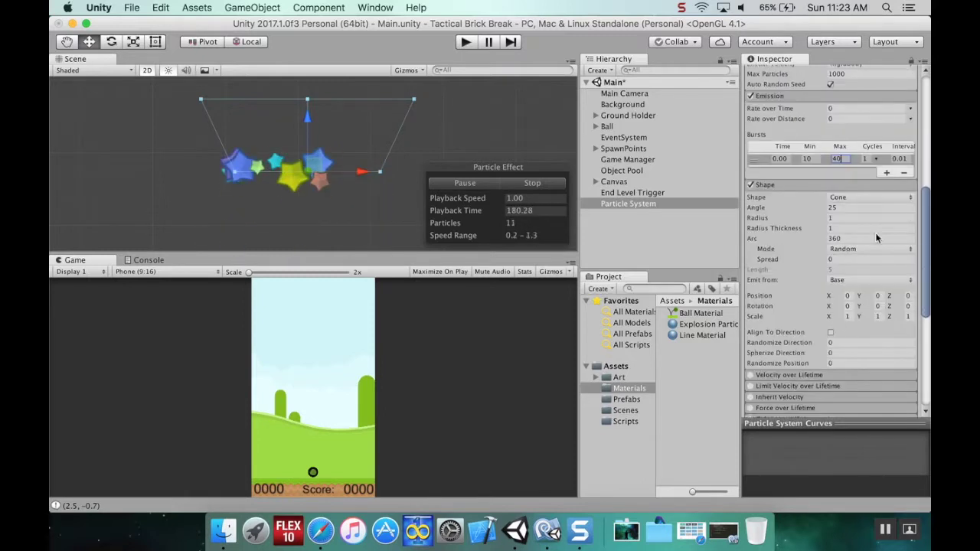
pyautogui.click(894, 201)
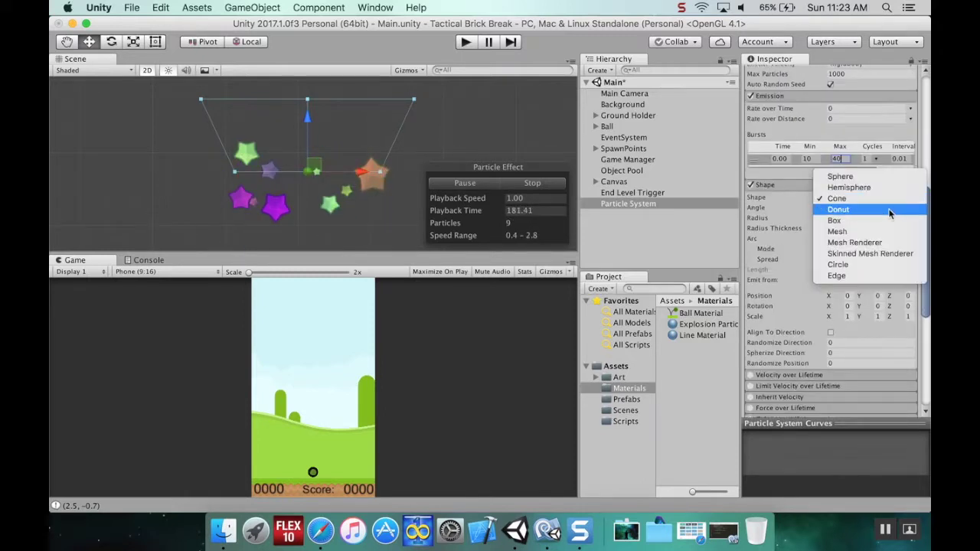
pyautogui.click(885, 265)
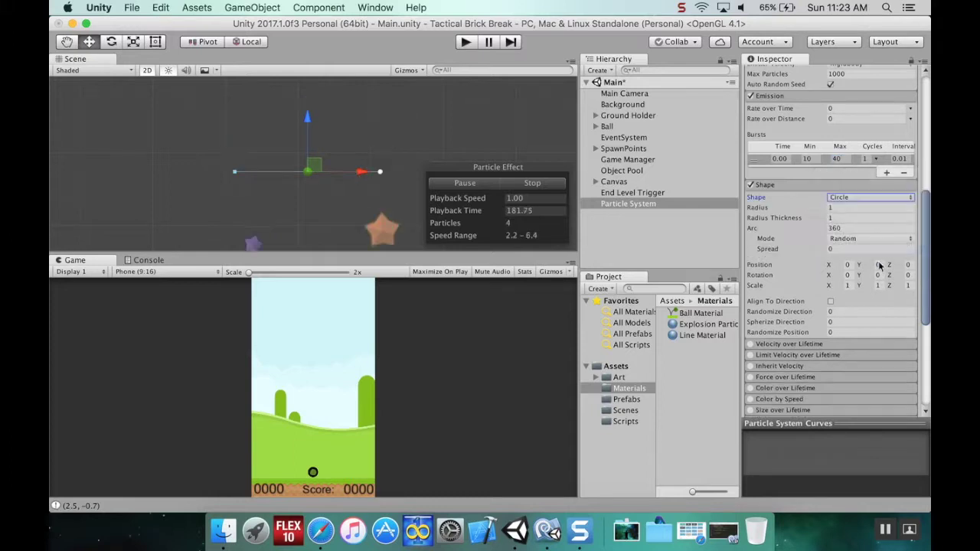
# - Set the particle system's Z rotation to 90
pyautogui.scroll(3, 863, 246)
pyautogui.scroll(10, 862, 246)
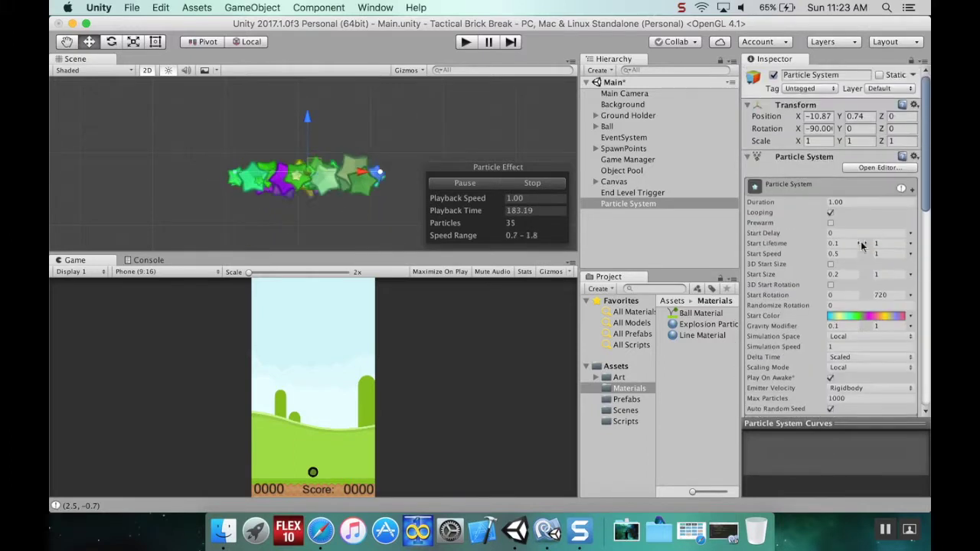
pyautogui.click(903, 128)
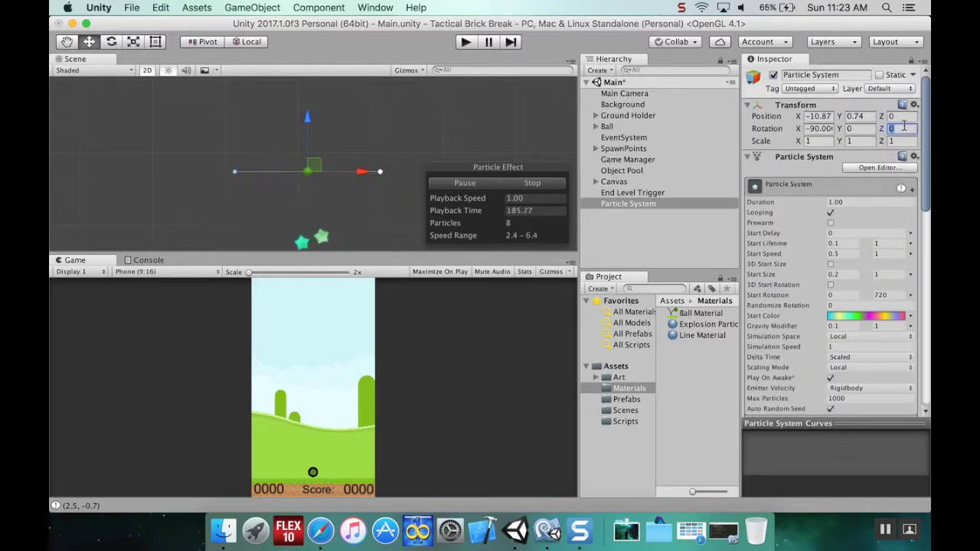
pyautogui.write('90')
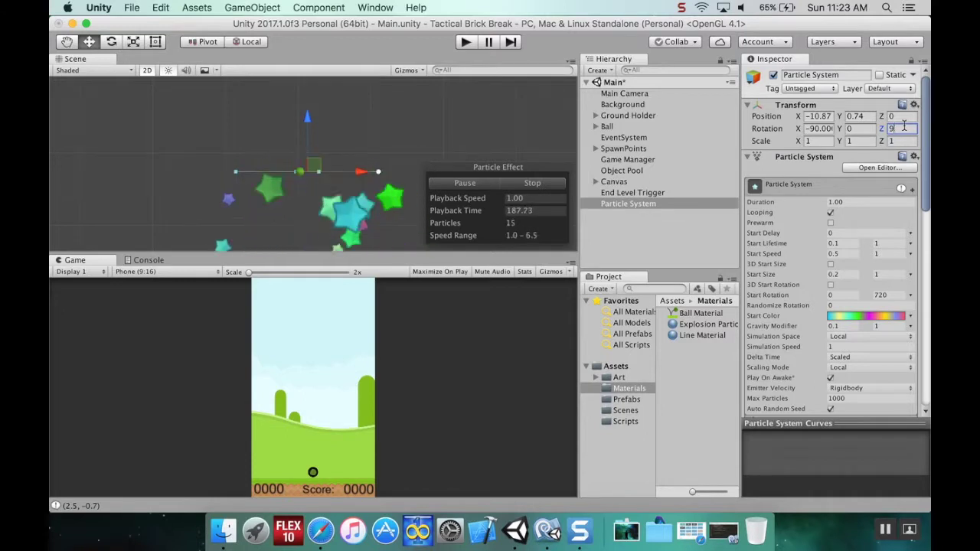
# - Try a Z rotation of 180 on the particle system
pyautogui.press('BackSpace')
pyautogui.press('BackSpace')
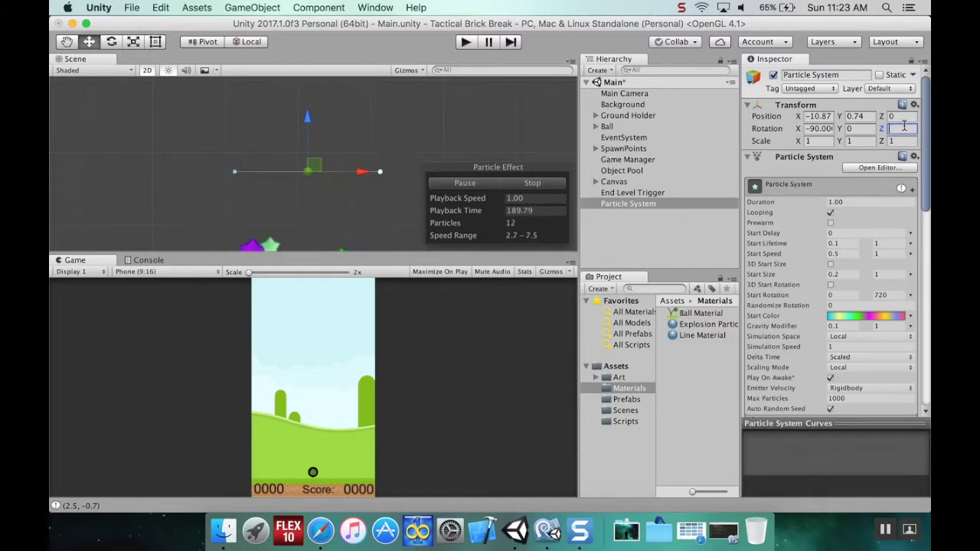
pyautogui.write('180')
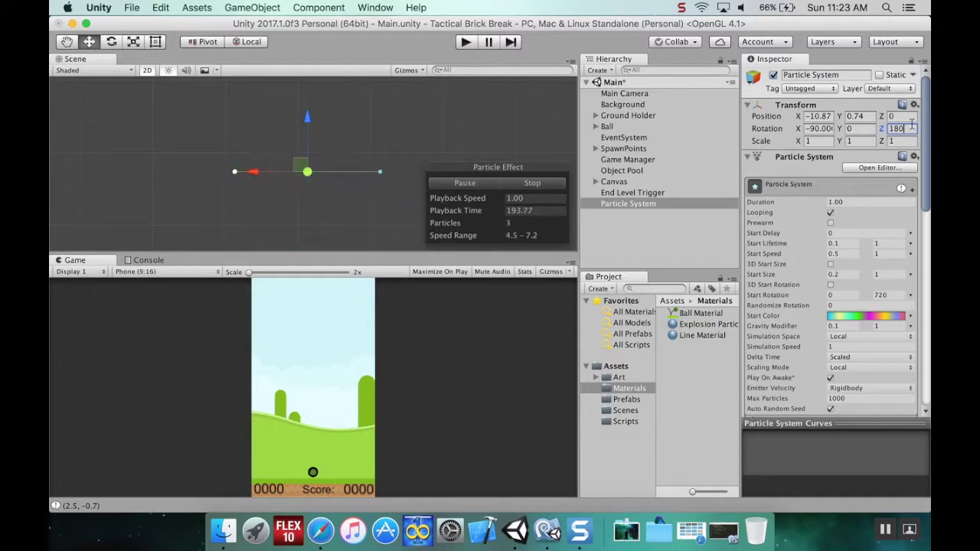
# - Set the particle system's Z rotation and X rotation to 0
pyautogui.press('BackSpace')
pyautogui.press('BackSpace')
pyautogui.press('BackSpace')
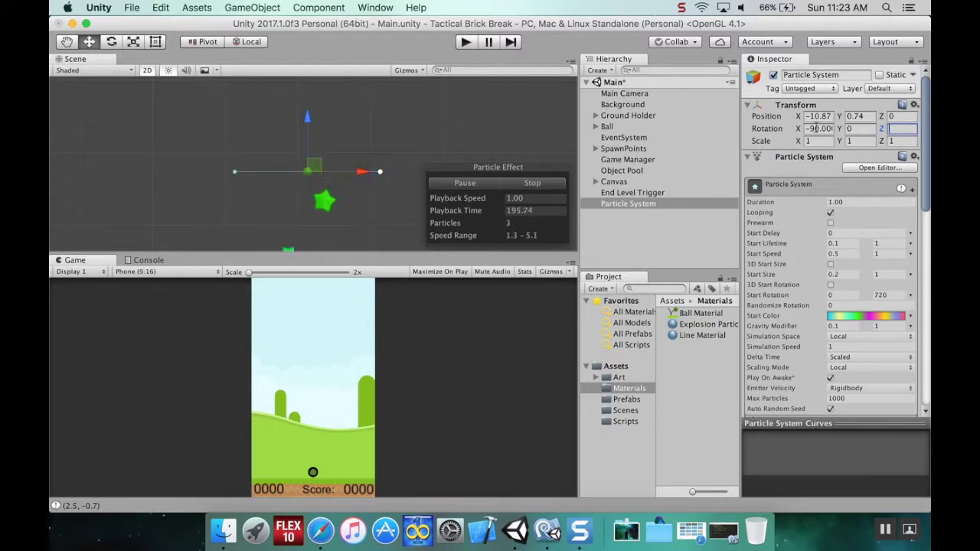
pyautogui.click(816, 128)
pyautogui.write('0')
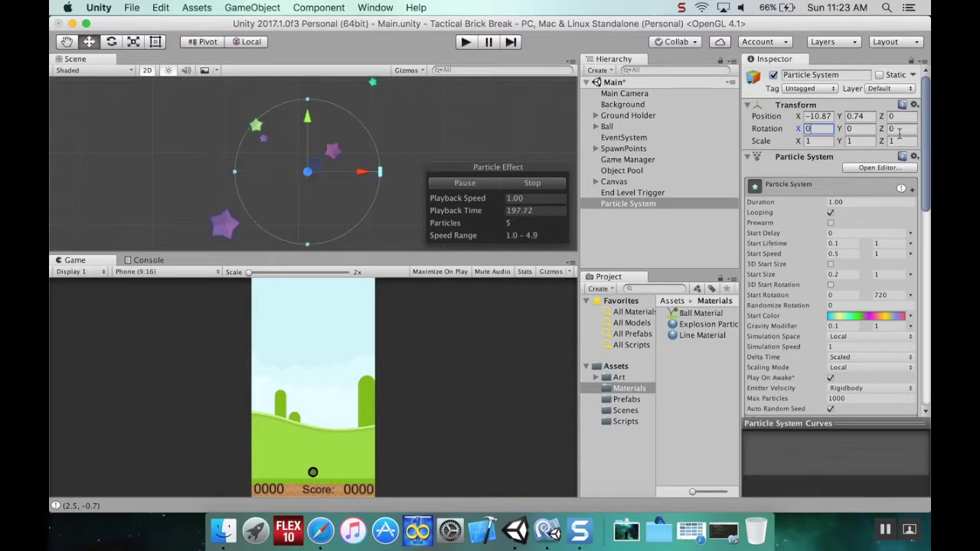
pyautogui.press('Return')
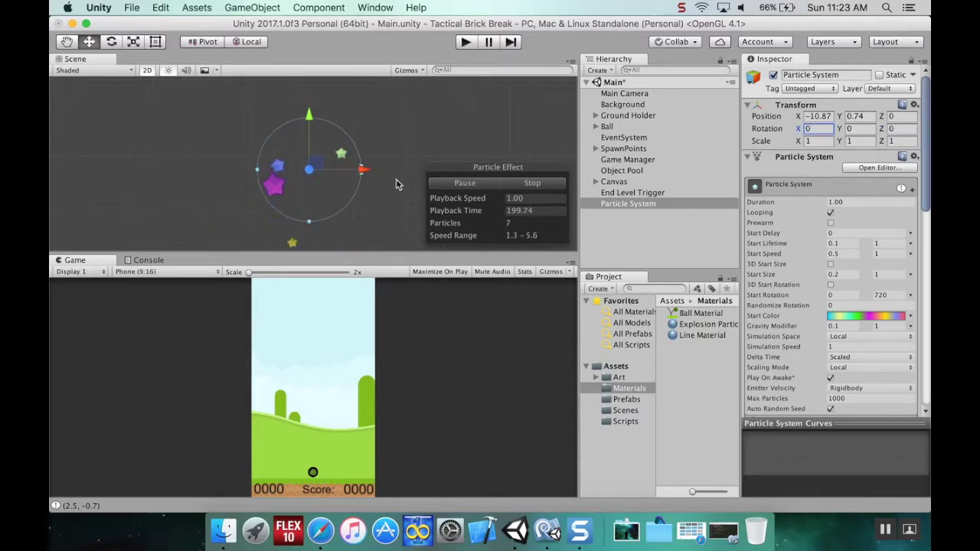
# - Move the particle system onto the game background just below the row of spawn points, at about X -1.35, Y 2.5
pyautogui.scroll(-10, 821, 253)
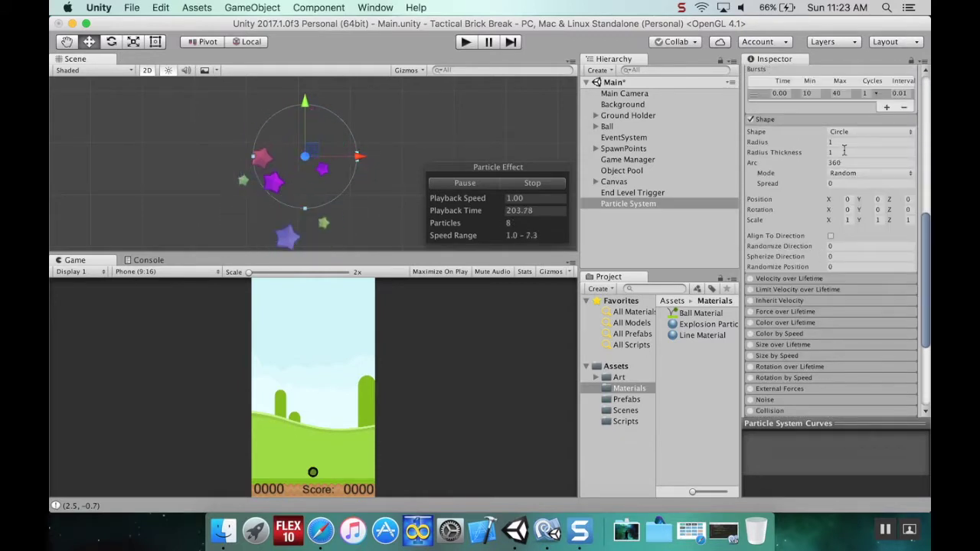
pyautogui.moveTo(397, 172); pyautogui.dragTo(201, 128, button='right')
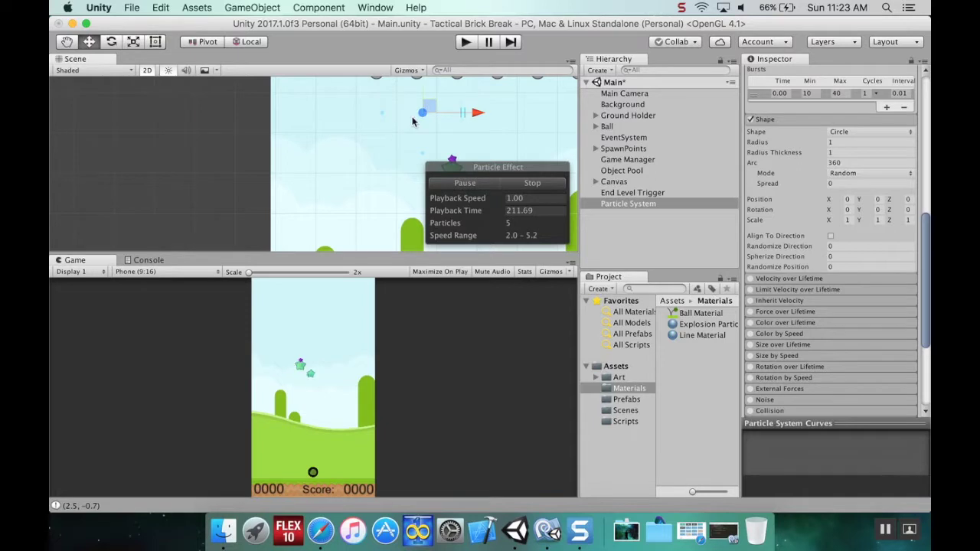
pyautogui.moveTo(412, 134); pyautogui.dragTo(342, 161, button='right')
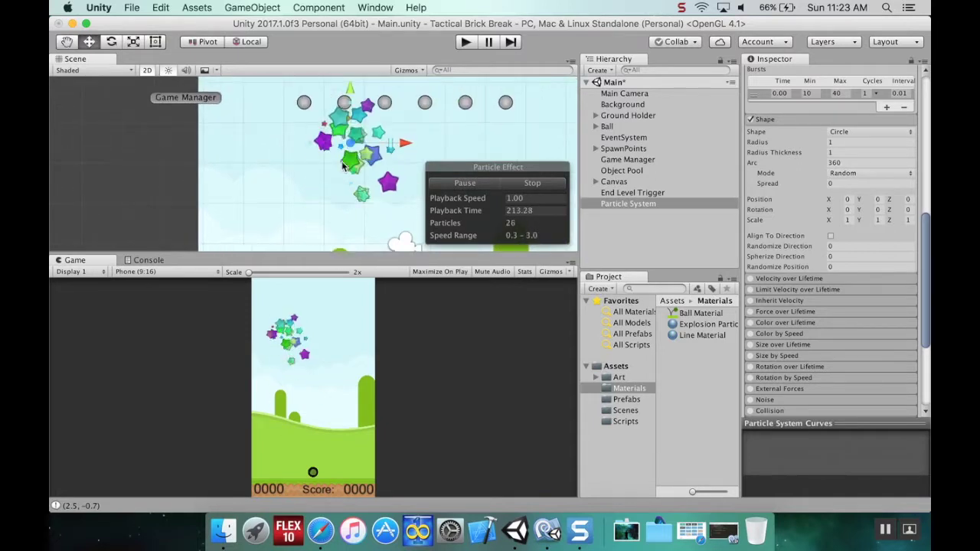
# - Reduce the radius of the circular emitter shape to 0.27
pyautogui.doubleClick(835, 142)
pyautogui.write('0.48')
pyautogui.moveTo(803, 147); pyautogui.dragTo(800, 150)
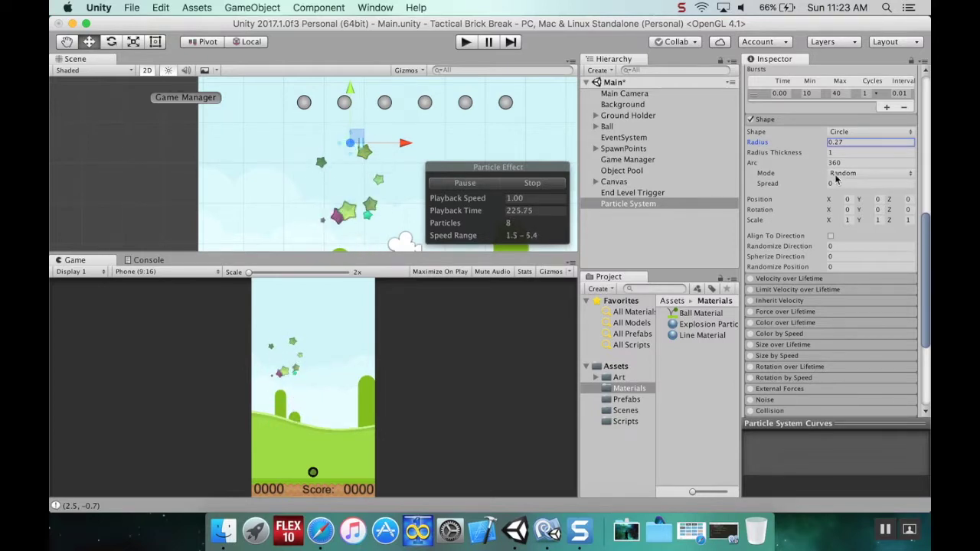
# - Collapse the Shape and Emission settings of the particle system
pyautogui.click(796, 119)
pyautogui.scroll(2, 801, 131)
pyautogui.scroll(5, 801, 132)
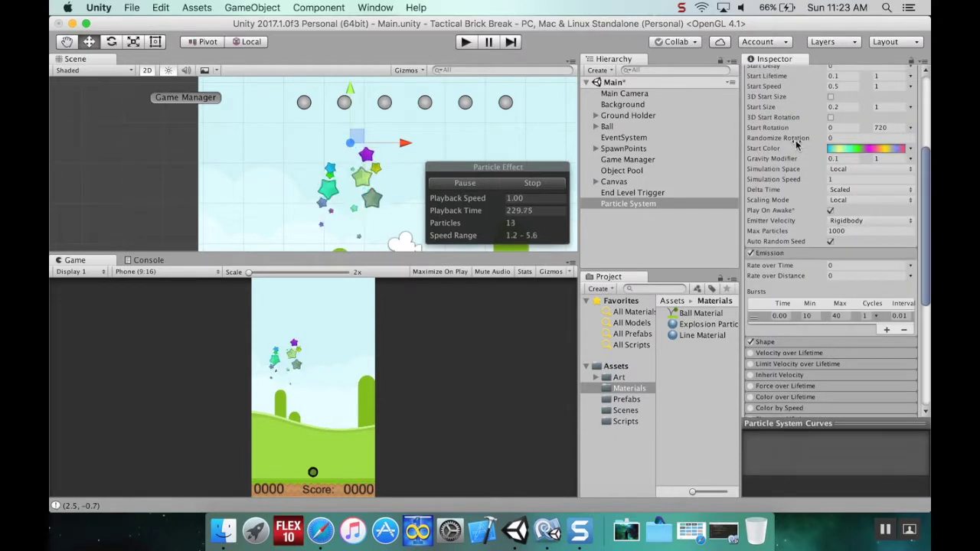
pyautogui.click(793, 254)
pyautogui.scroll(-2, 809, 266)
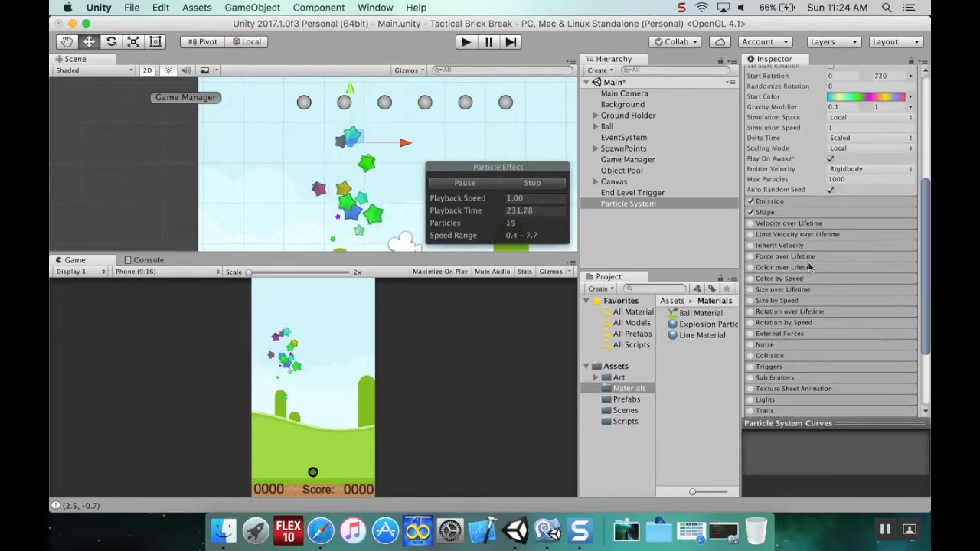
# - Enable Color over Lifetime and, in its gradient, move the end alpha key to 85.5 % with an alpha of 251
pyautogui.click(781, 269)
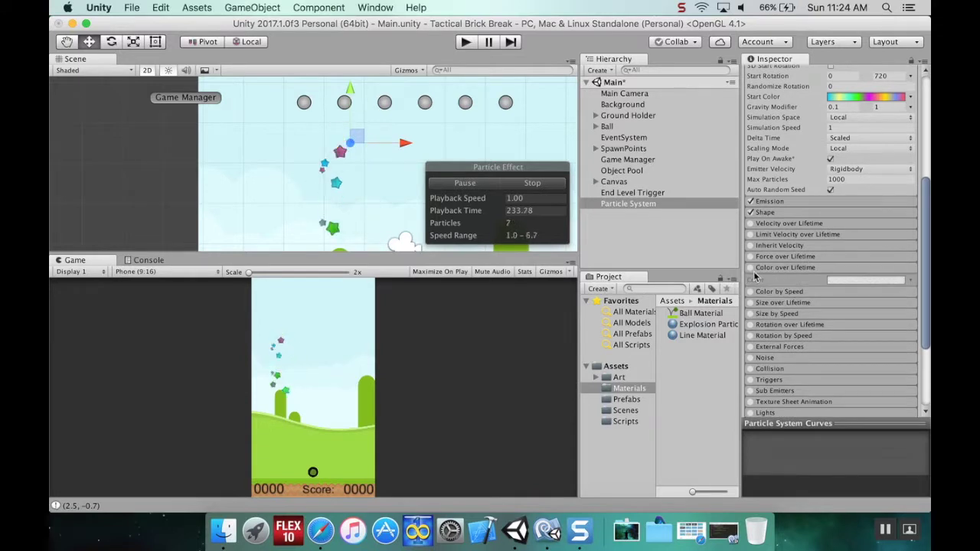
pyautogui.click(750, 268)
pyautogui.click(857, 280)
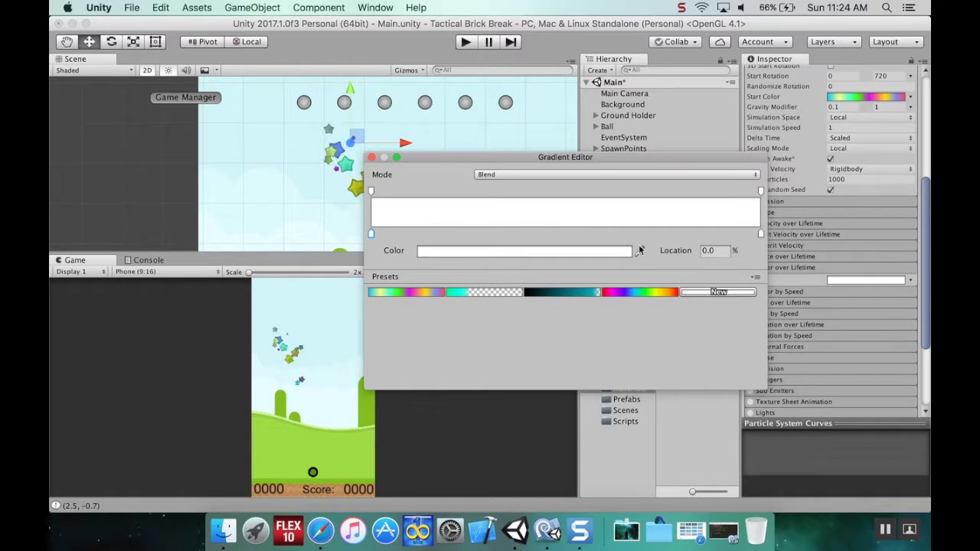
pyautogui.click(760, 191)
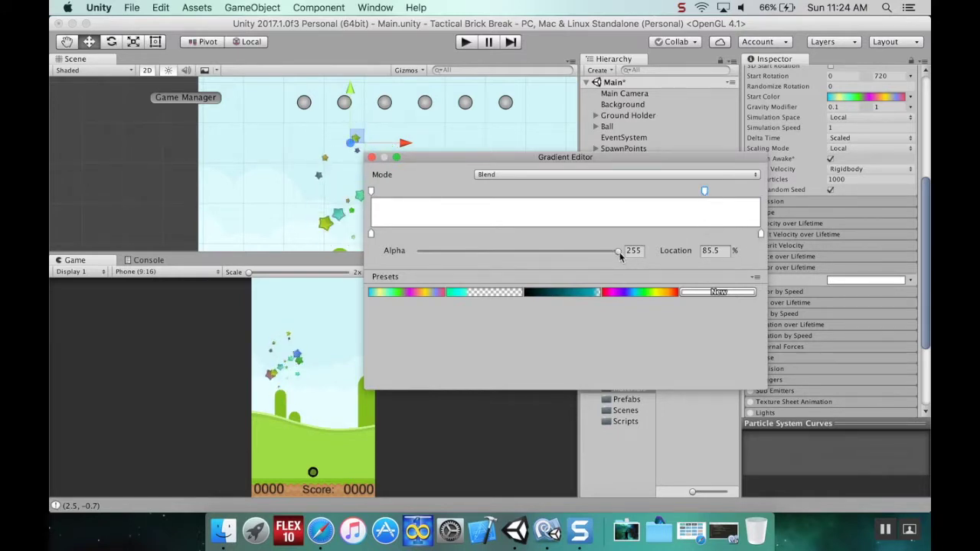
pyautogui.moveTo(566, 256); pyautogui.dragTo(475, 261)
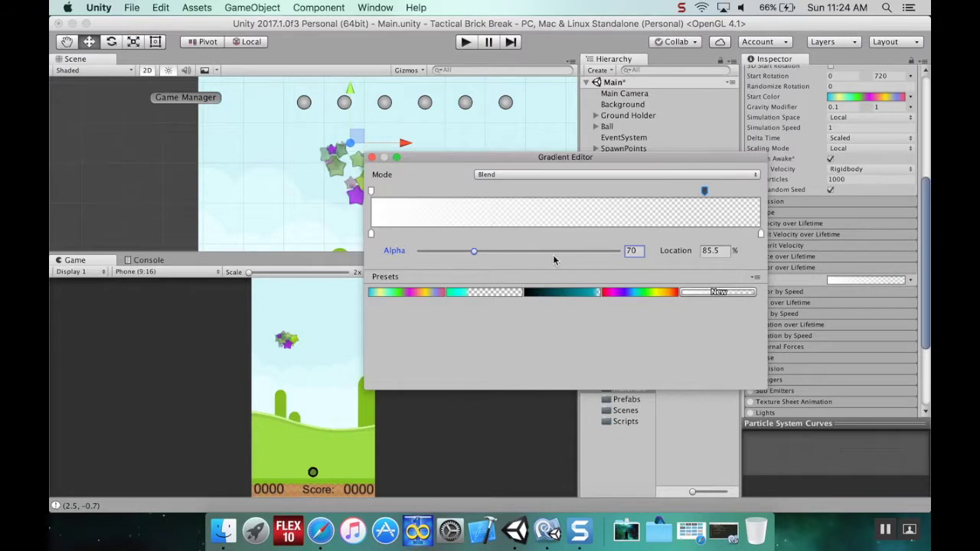
pyautogui.moveTo(552, 257); pyautogui.dragTo(615, 253)
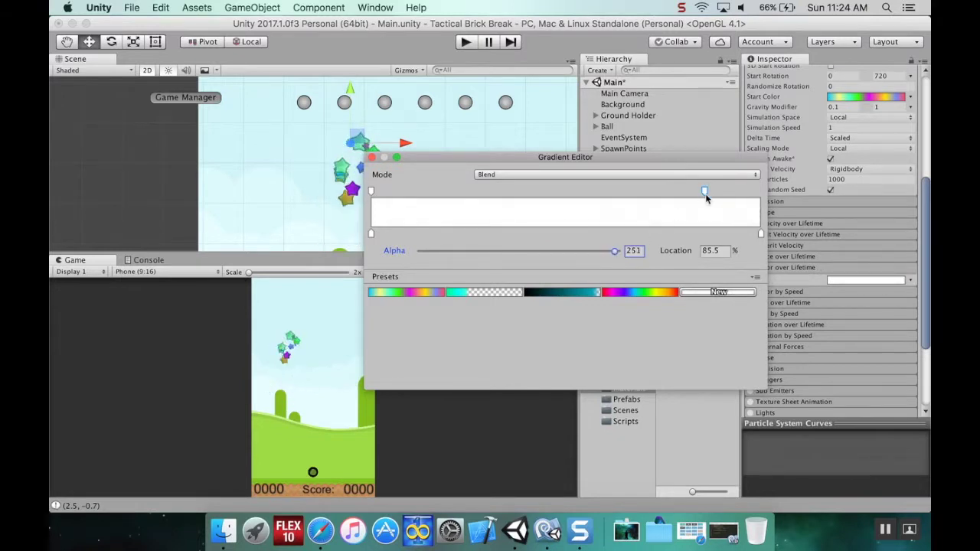
# - Add a fully transparent alpha key at the gradient's end, move the 251 alpha key to 82.2 %, and close the gradient editor
pyautogui.click(760, 234)
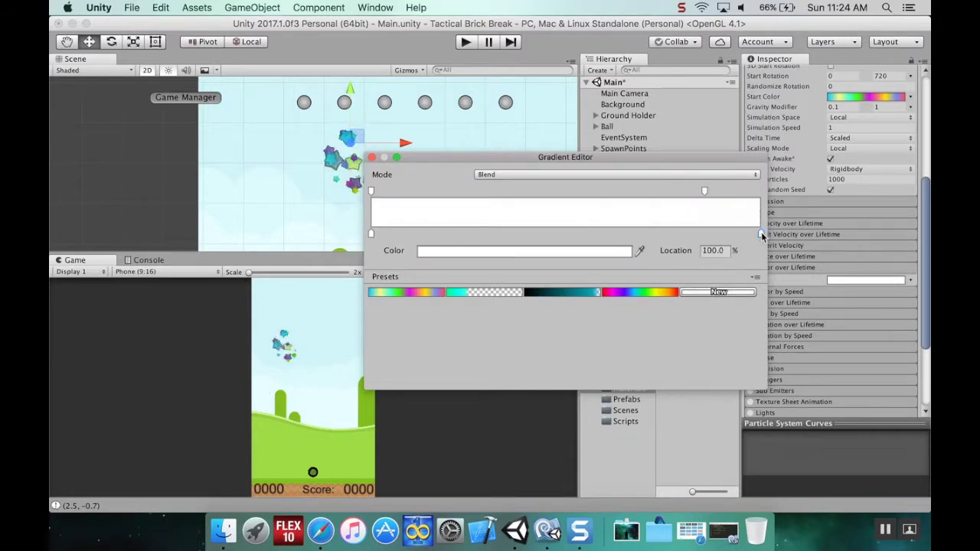
pyautogui.click(757, 191)
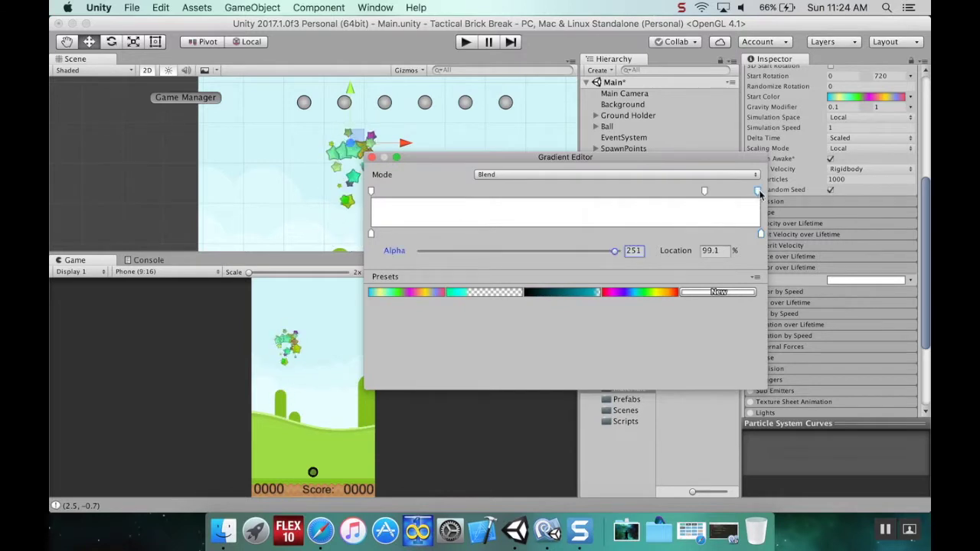
pyautogui.moveTo(611, 251); pyautogui.dragTo(461, 252)
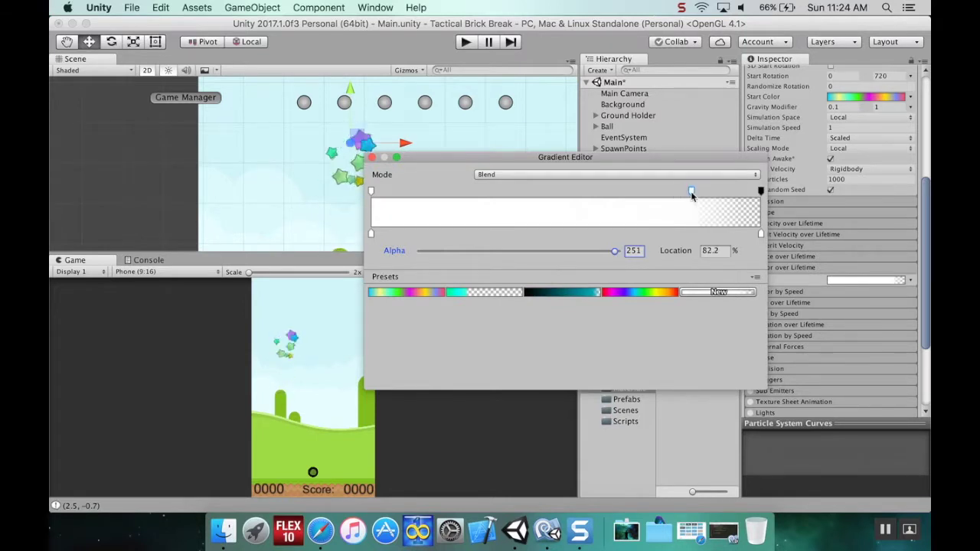
pyautogui.click(371, 157)
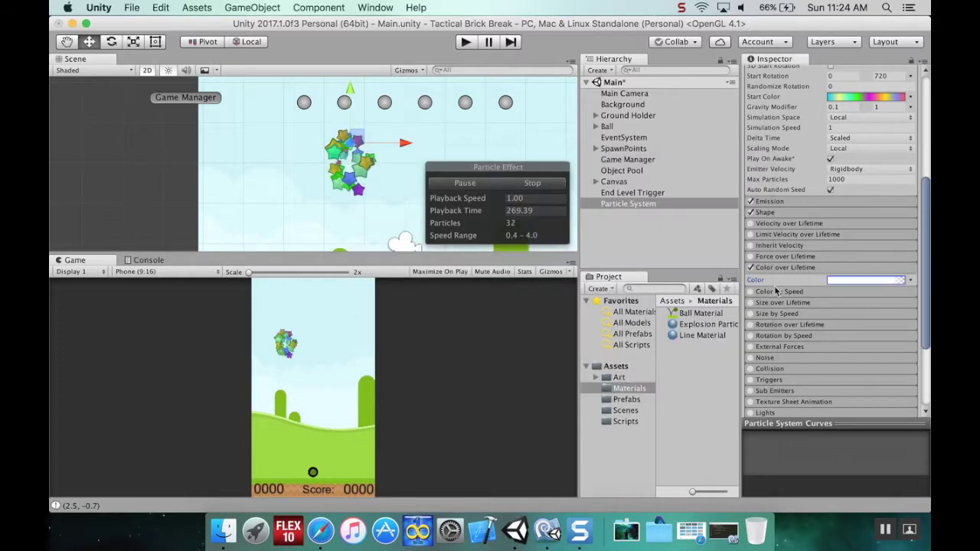
# - Enable Size over Lifetime without separate axes and open its size curve for editing
pyautogui.scroll(-3, 897, 355)
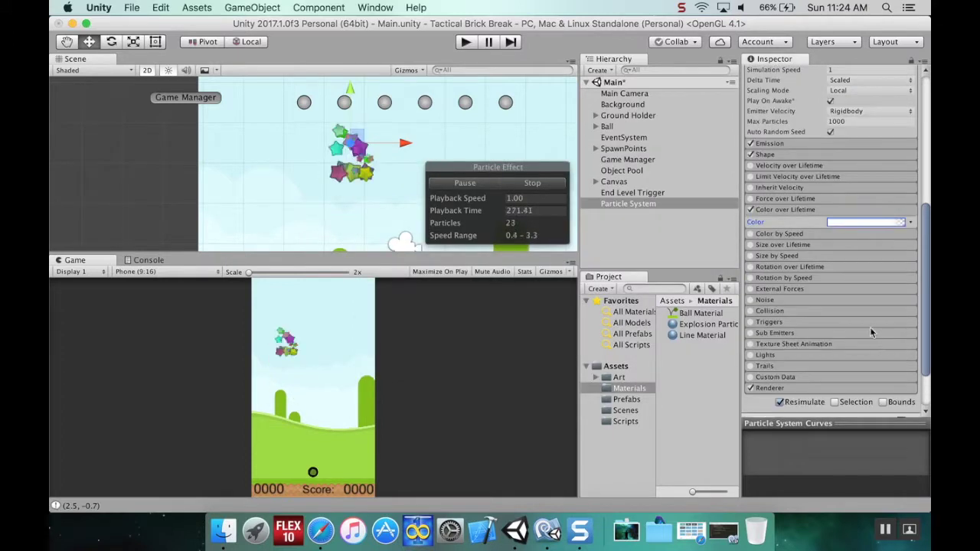
pyautogui.click(821, 244)
pyautogui.click(750, 244)
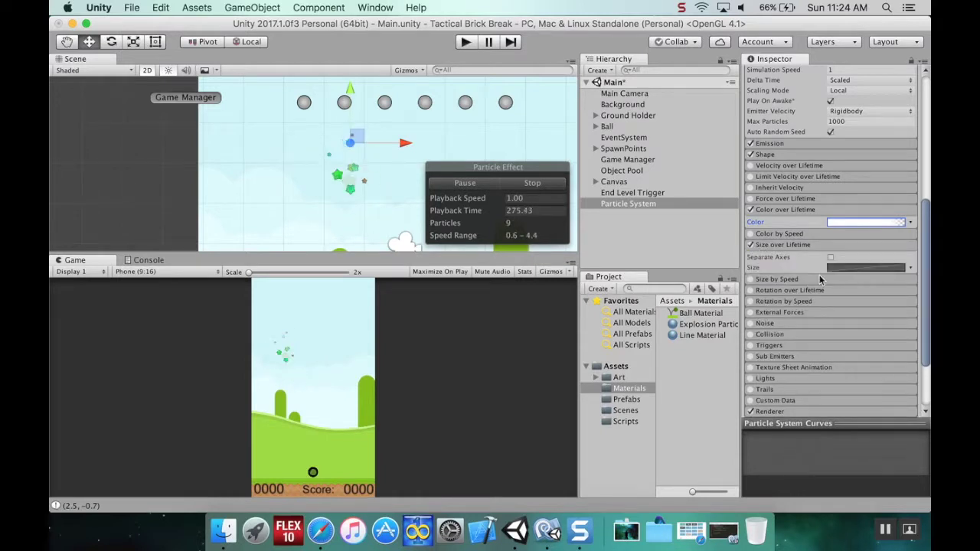
pyautogui.click(830, 257)
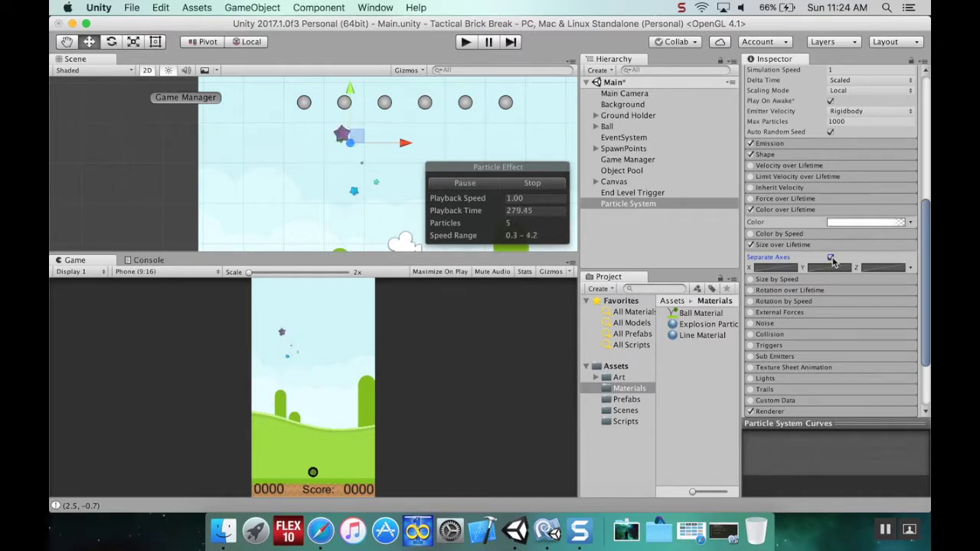
pyautogui.click(831, 259)
pyautogui.click(848, 266)
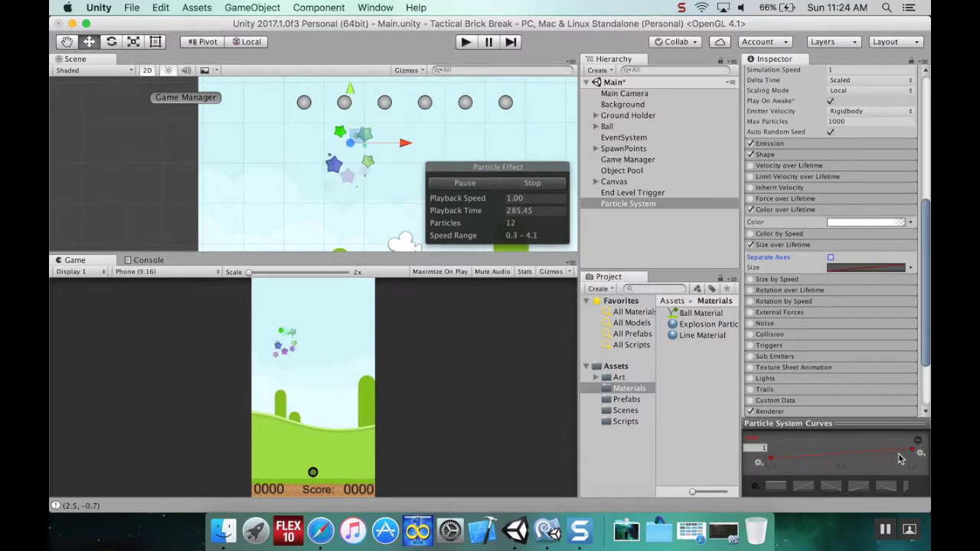
# - Reshape the size curve so particles start at full size and shrink along a smooth slope towards the end of their lifetime
pyautogui.moveTo(915, 453); pyautogui.dragTo(912, 458)
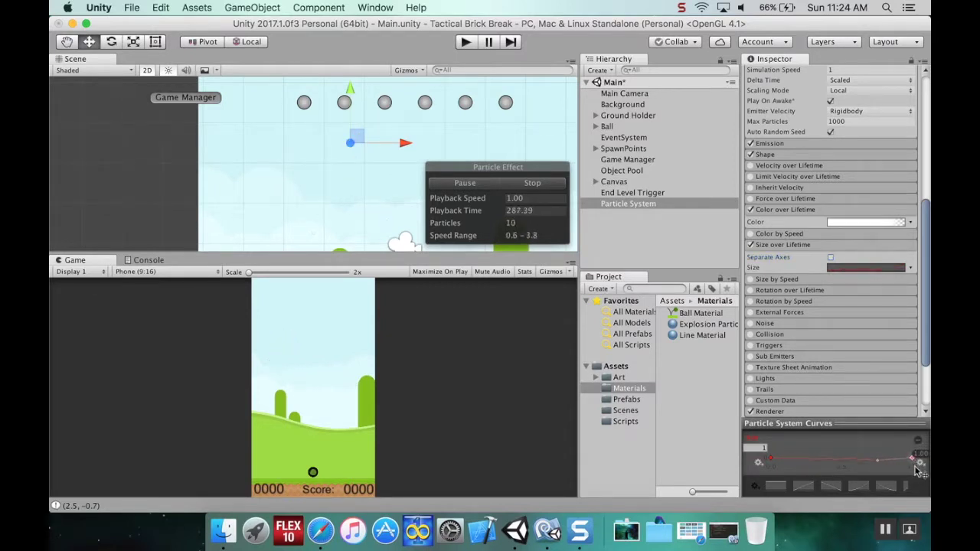
pyautogui.moveTo(770, 458); pyautogui.dragTo(773, 446)
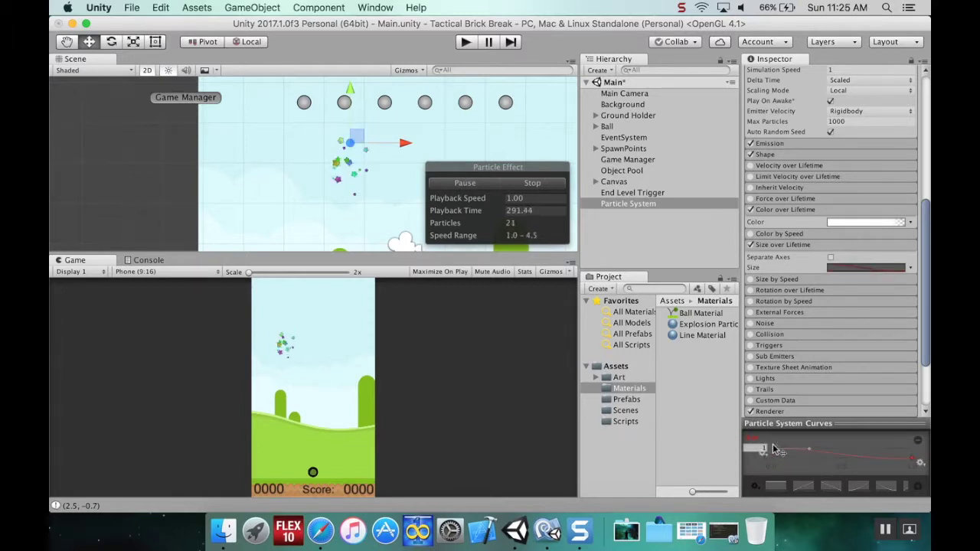
pyautogui.click(774, 448)
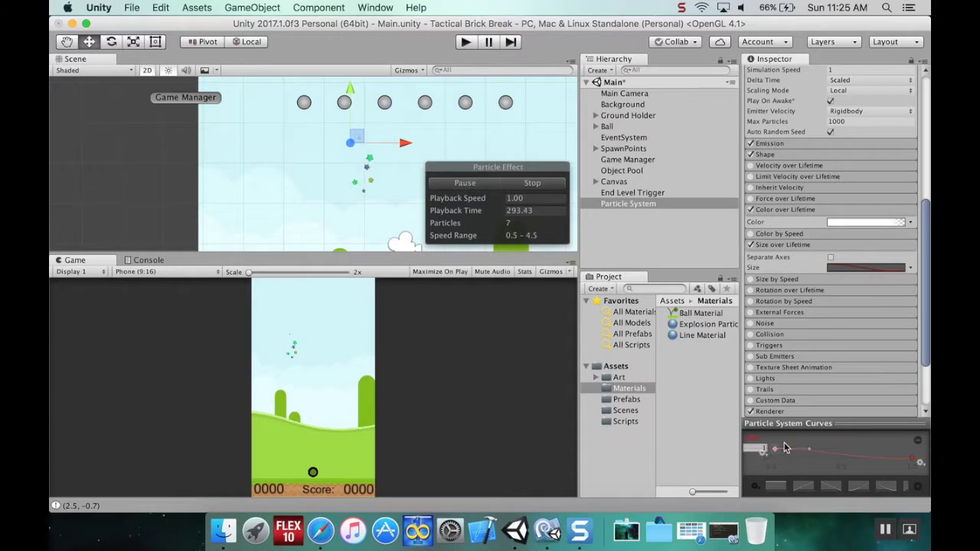
pyautogui.click(912, 458)
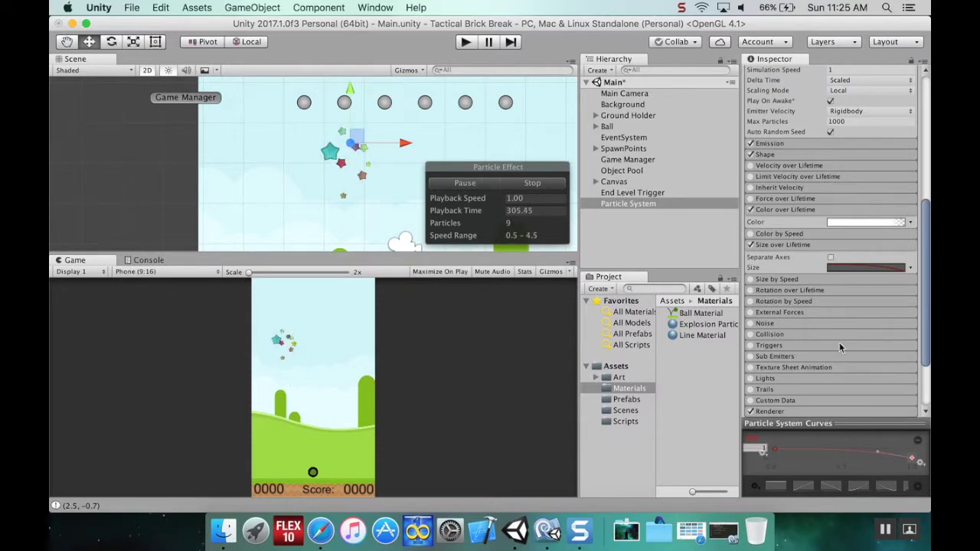
# - Turn off looping for the particle system
pyautogui.scroll(-1, 838, 322)
pyautogui.scroll(-3, 839, 322)
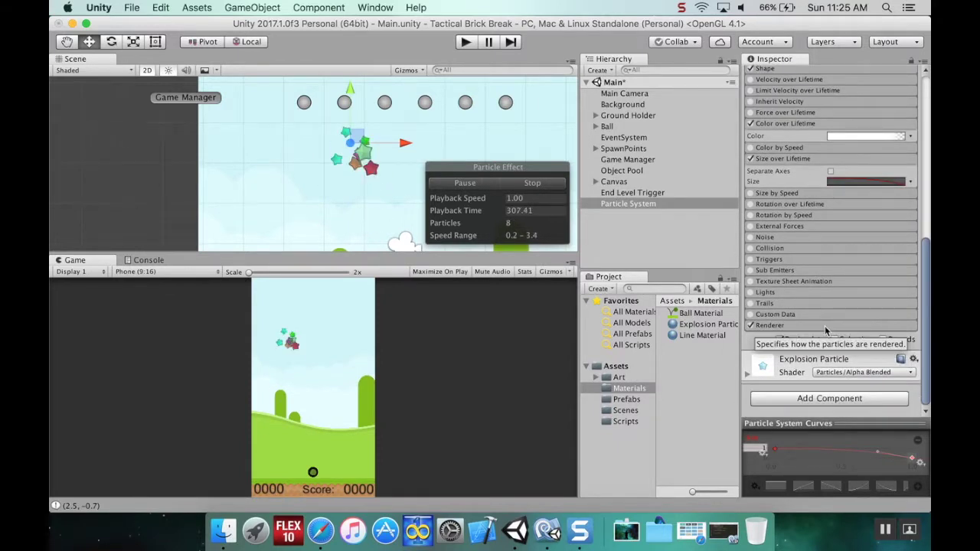
pyautogui.scroll(10, 827, 321)
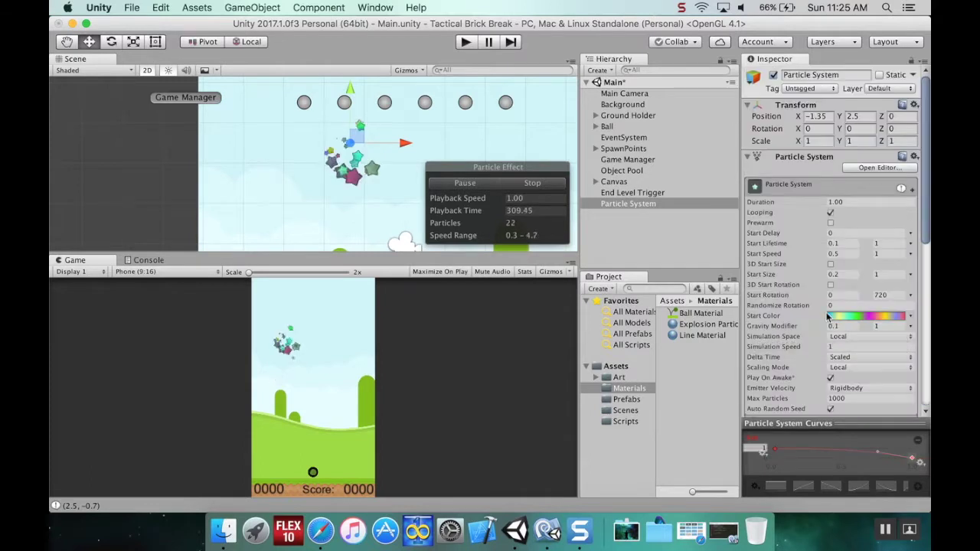
pyautogui.click(829, 212)
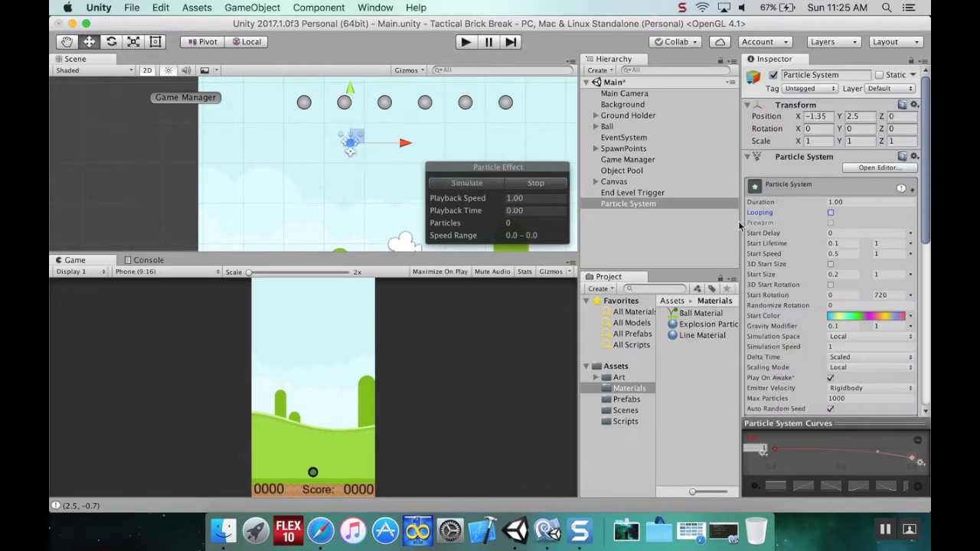
# - Simulate the one-shot explosion in the scene and stop the playback
pyautogui.click(497, 188)
pyautogui.click(497, 187)
pyautogui.click(498, 188)
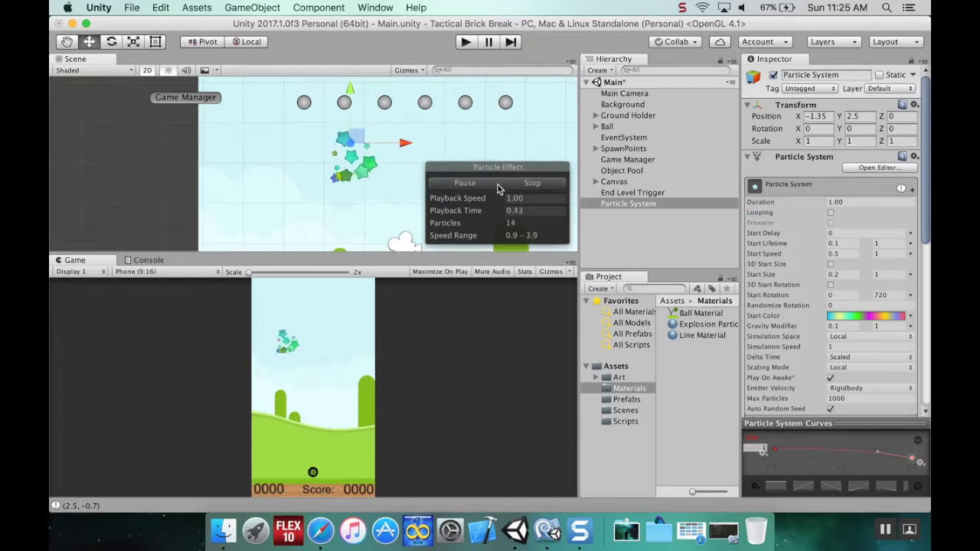
pyautogui.click(498, 187)
pyautogui.click(512, 186)
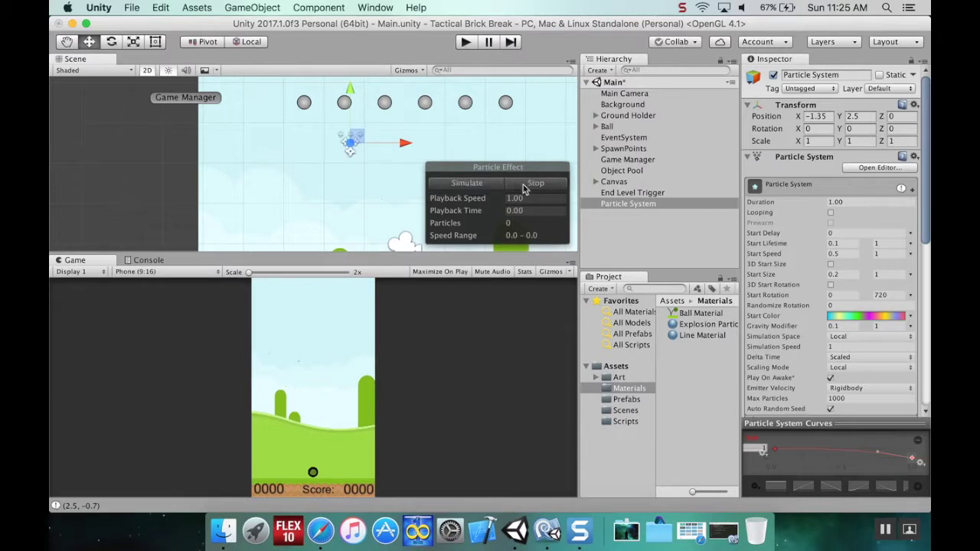
# - Rename the particle system object as Brick Destroy Particle
pyautogui.click(832, 75)
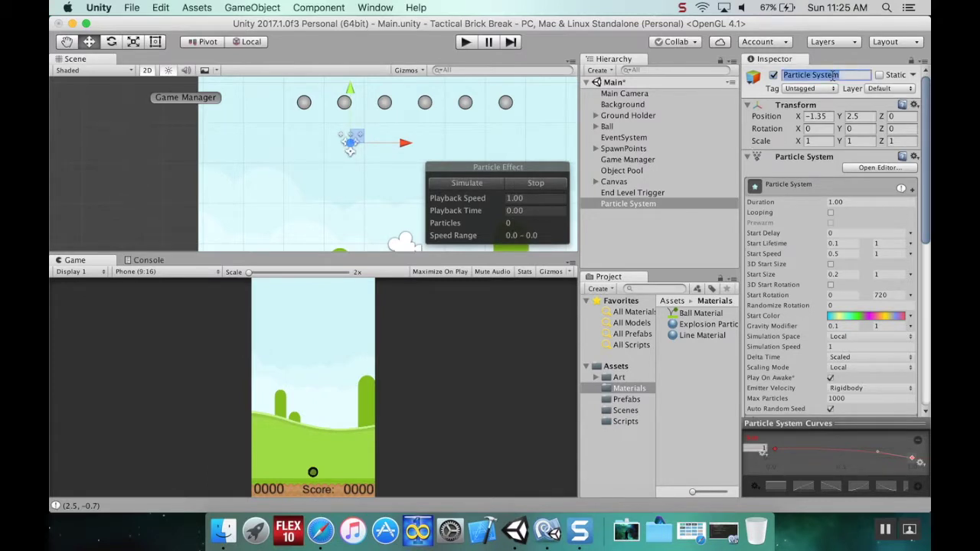
pyautogui.write('Brick Destroy Part')
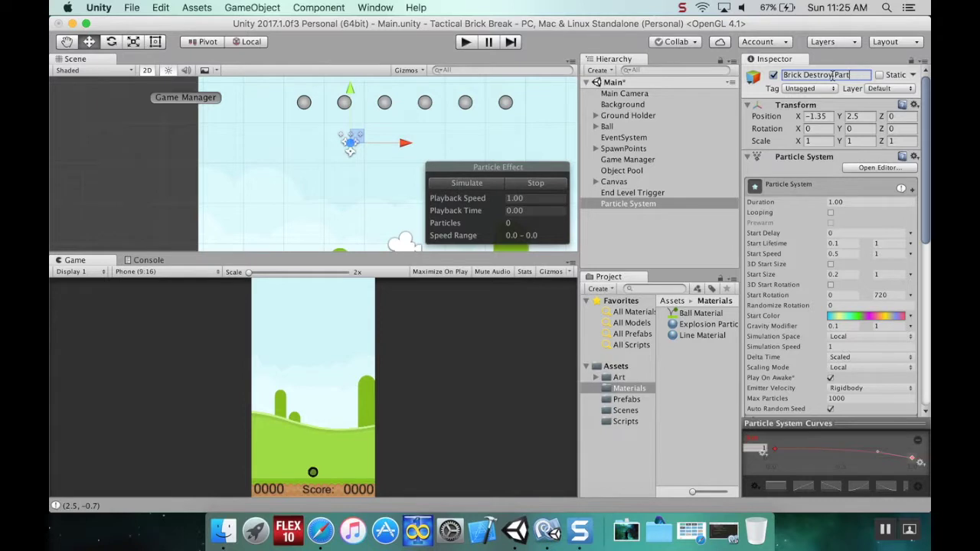
pyautogui.write('icle')
pyautogui.press('Return')
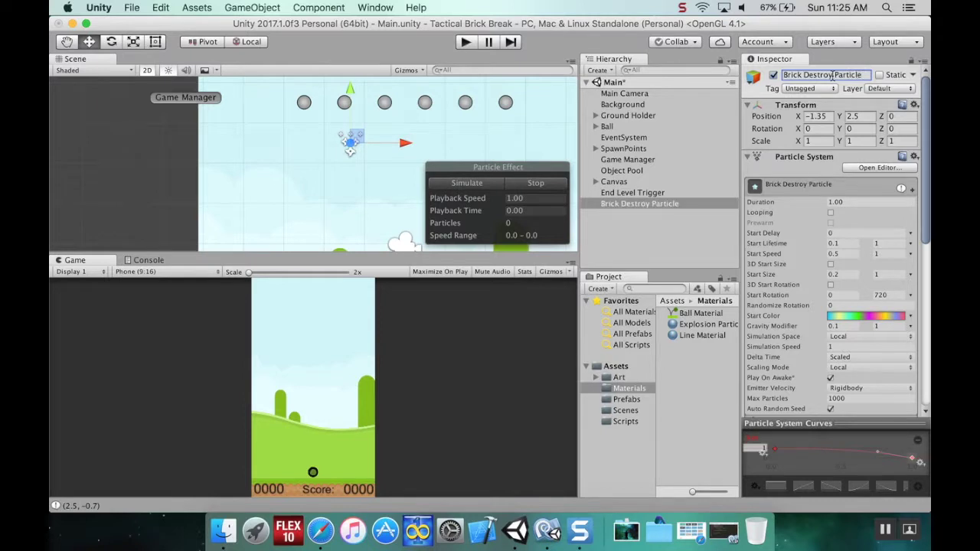
# - Save Brick Destroy Particle as a prefab in the Prefabs folder and delete its instance from the scene
pyautogui.click(627, 399)
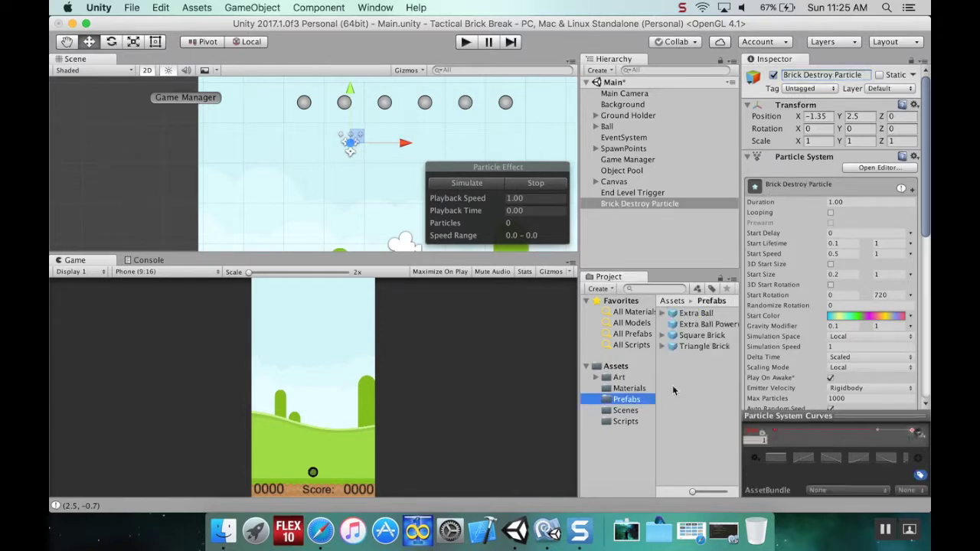
pyautogui.moveTo(663, 215); pyautogui.dragTo(692, 382)
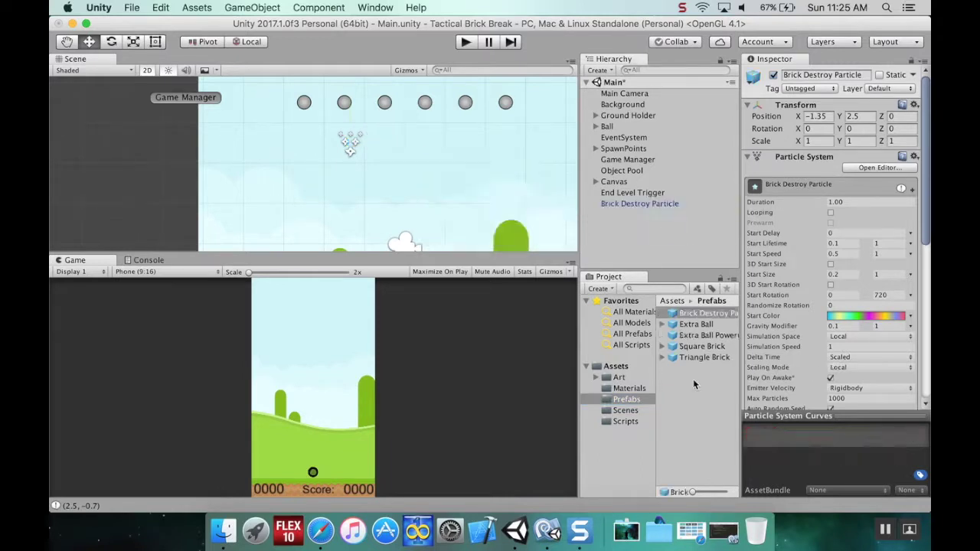
pyautogui.click(641, 205)
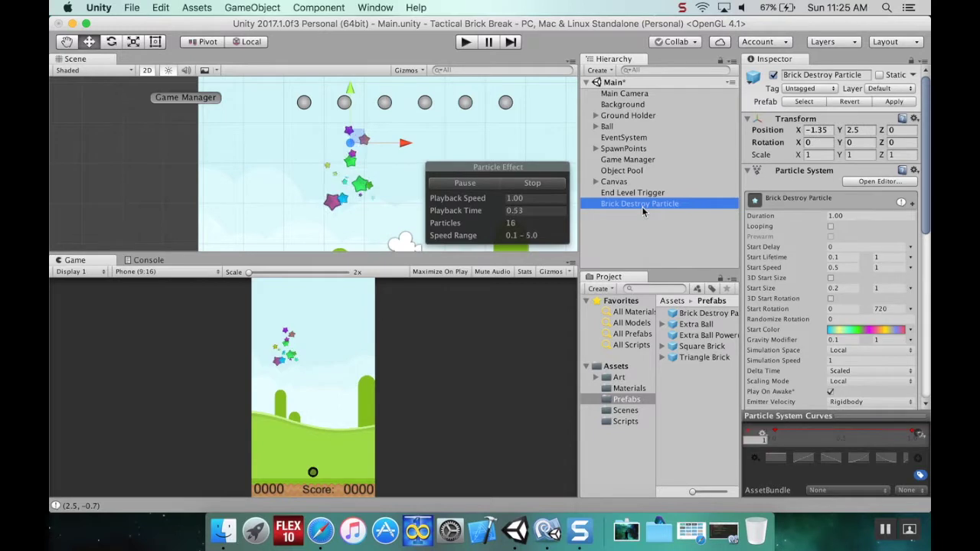
pyautogui.rightClick(641, 206)
pyautogui.click(671, 274)
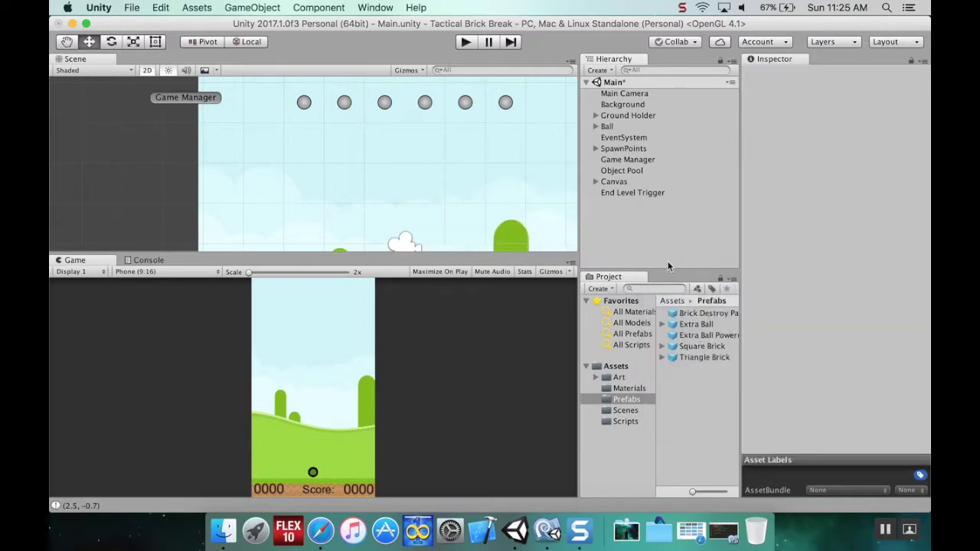
pyautogui.scroll(-5, 459, 195)
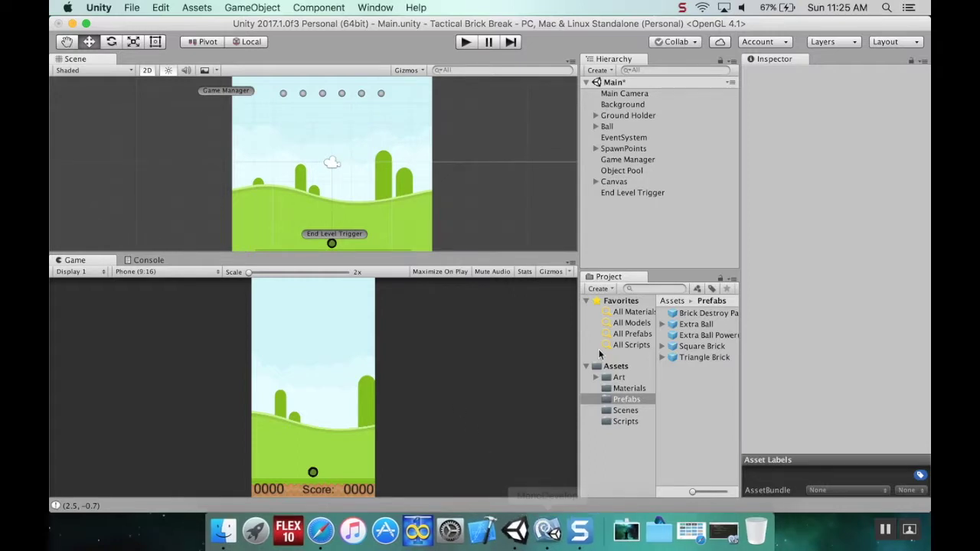
# - Open the BrickHealthManager script from the Scripts folder in MonoDevelop
pyautogui.click(632, 421)
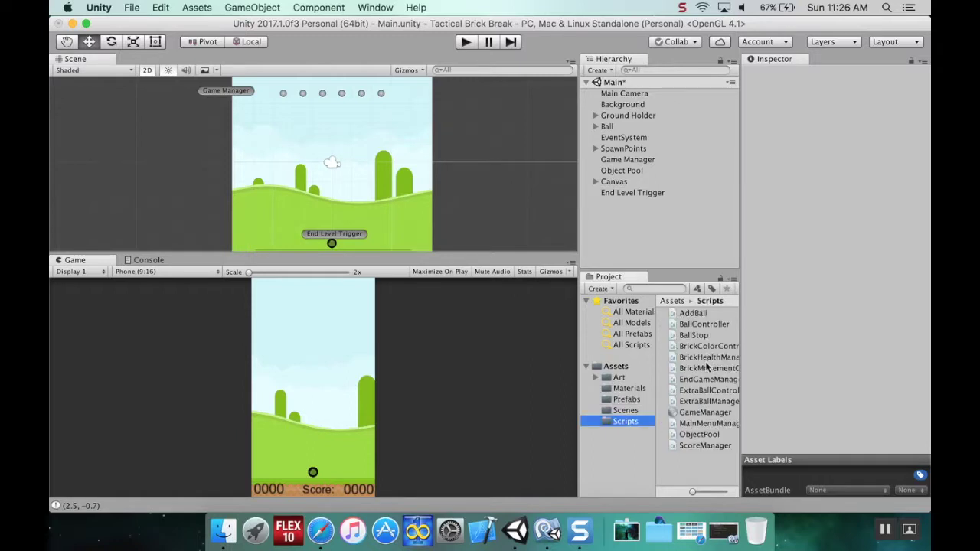
pyautogui.doubleClick(706, 358)
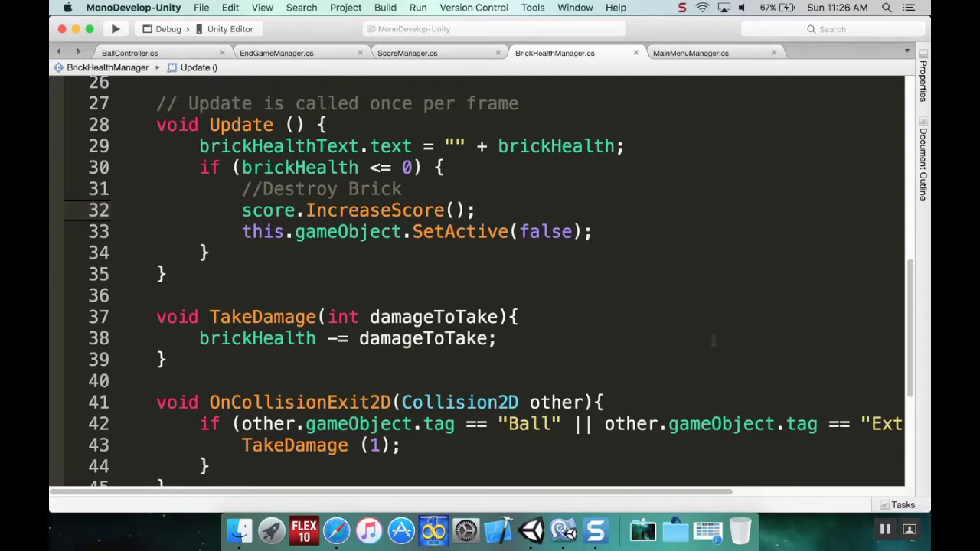
pyautogui.scroll(8, 704, 341)
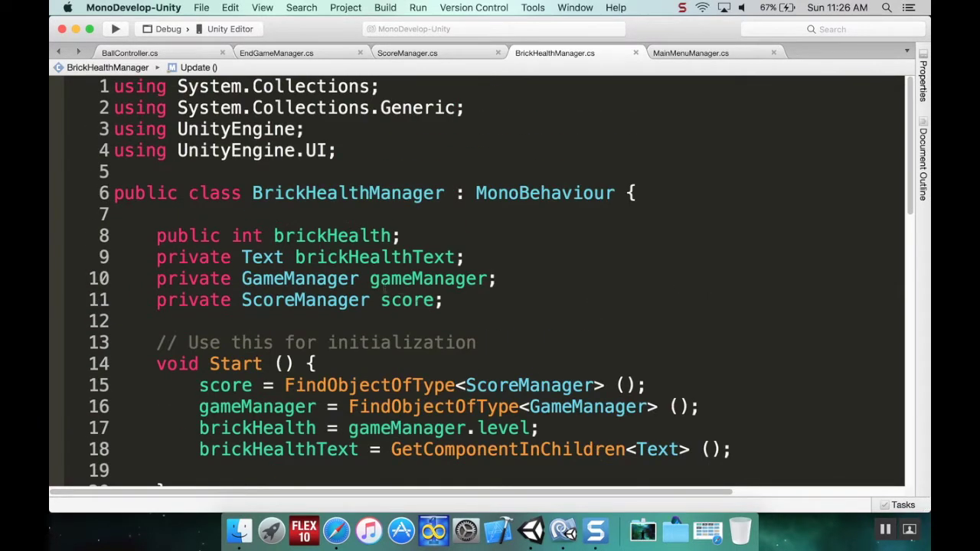
# - Declare a public GameObject variable named brickDestroyParticle above the brickHealth declaration
pyautogui.click(406, 236)
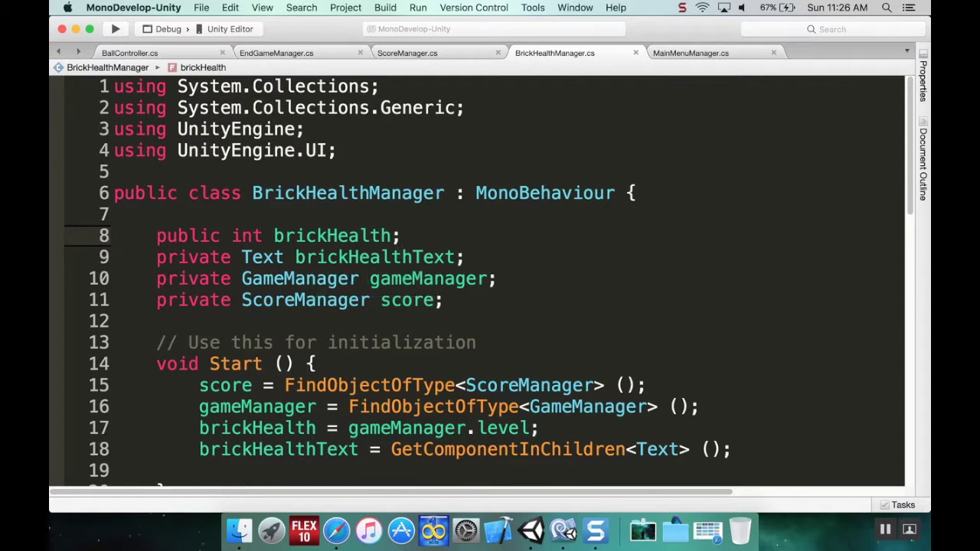
pyautogui.press('Up')
pyautogui.press('Return')
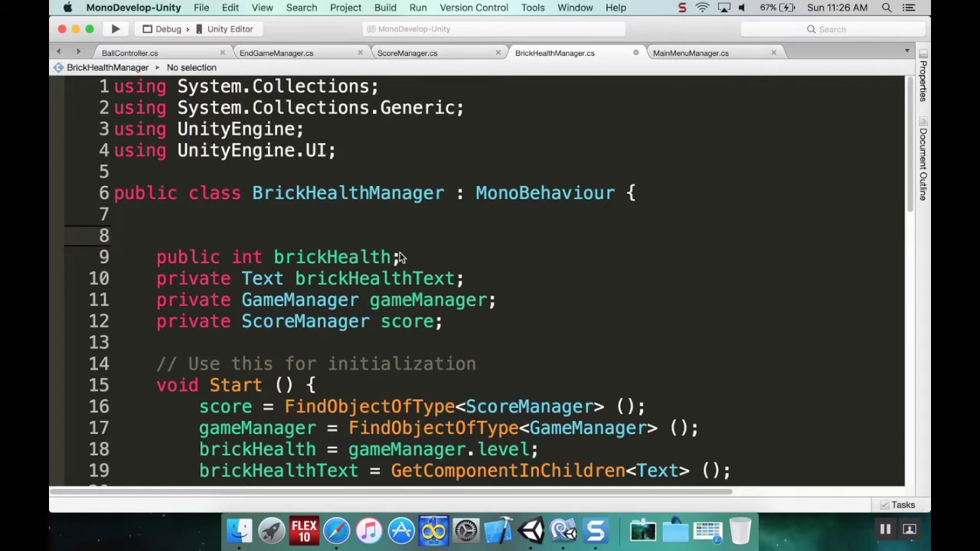
pyautogui.write('public Game')
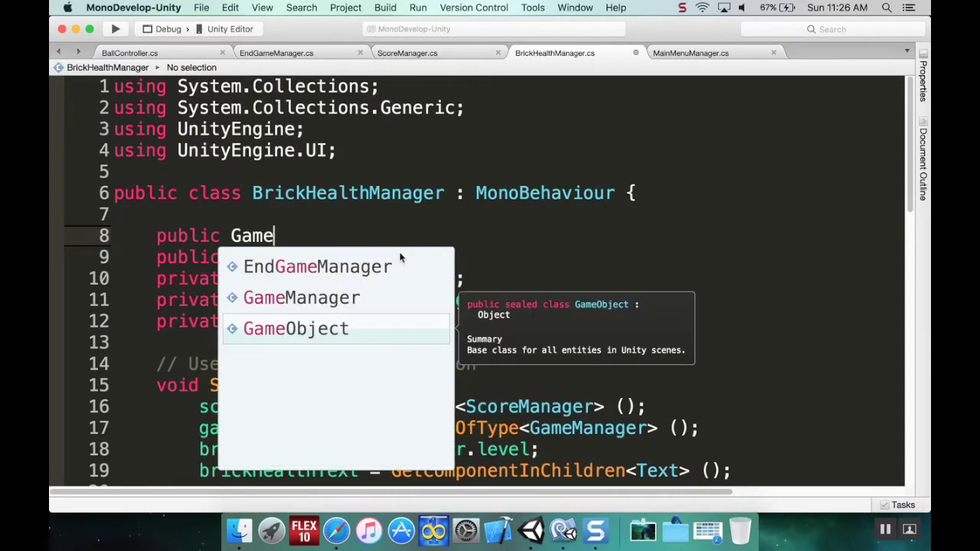
pyautogui.press('Return')
pyautogui.write('b')
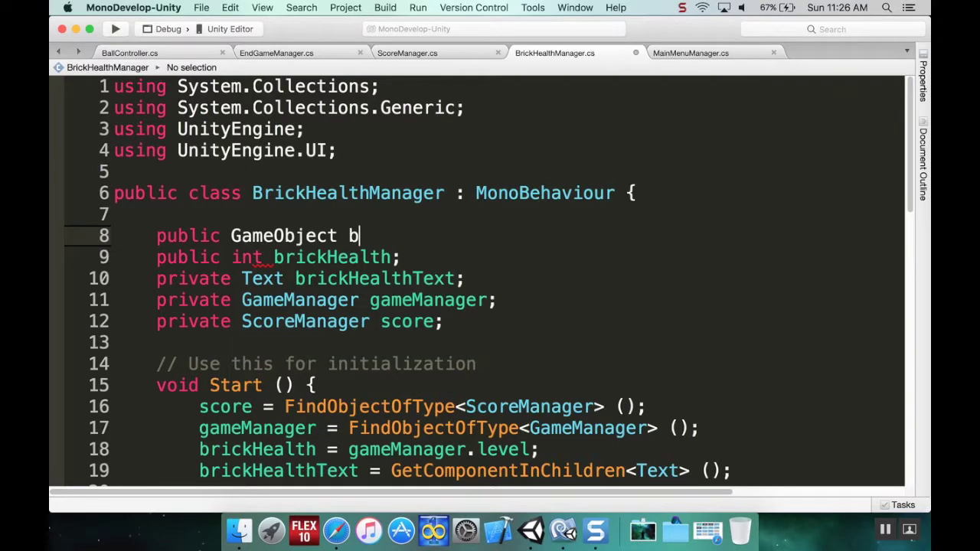
pyautogui.write('rickDestroy')
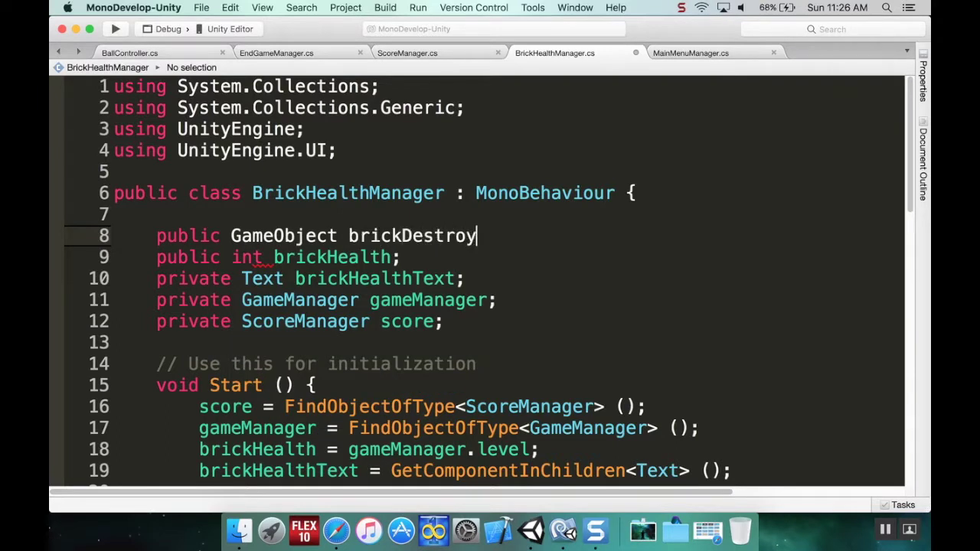
pyautogui.write('Particle;')
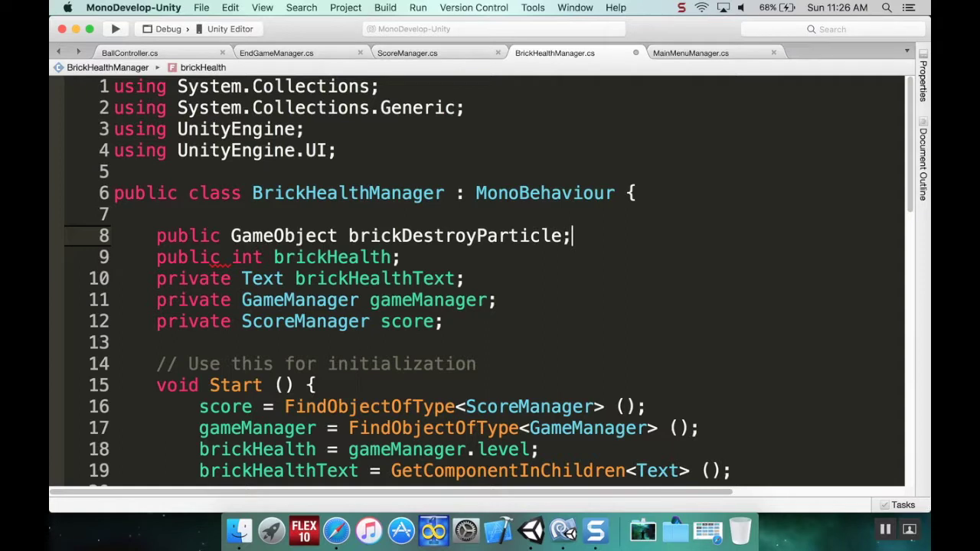
# - In Update's brickHealth <= 0 block, begin an Instantiate call below score.IncreaseScore() with brickDestroyParticle as the first argument
pyautogui.scroll(-7, 432, 277)
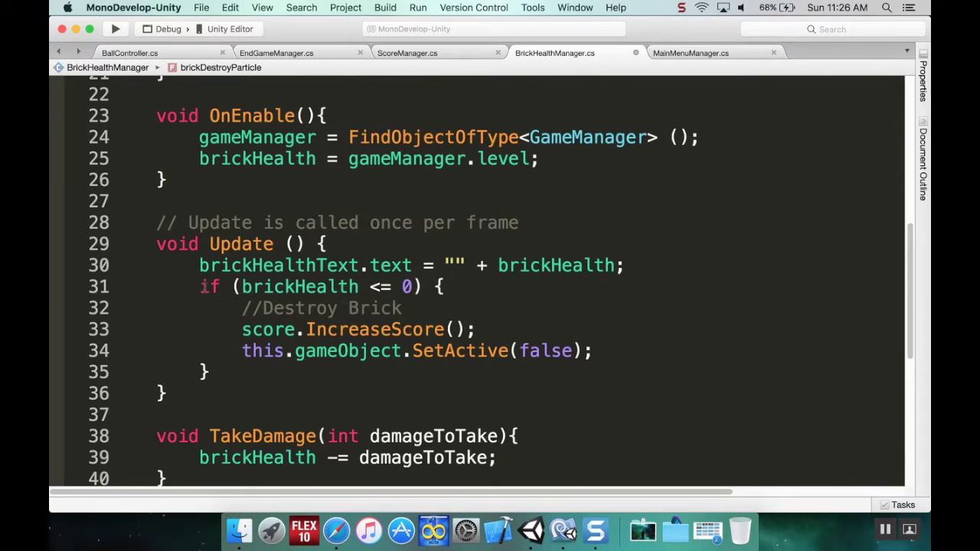
pyautogui.click(408, 307)
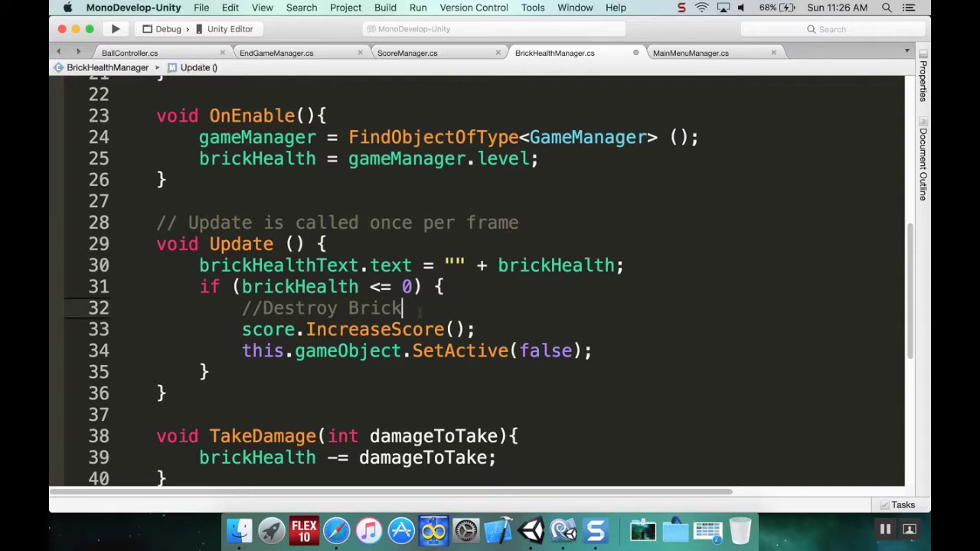
pyautogui.click(480, 329)
pyautogui.press('Return')
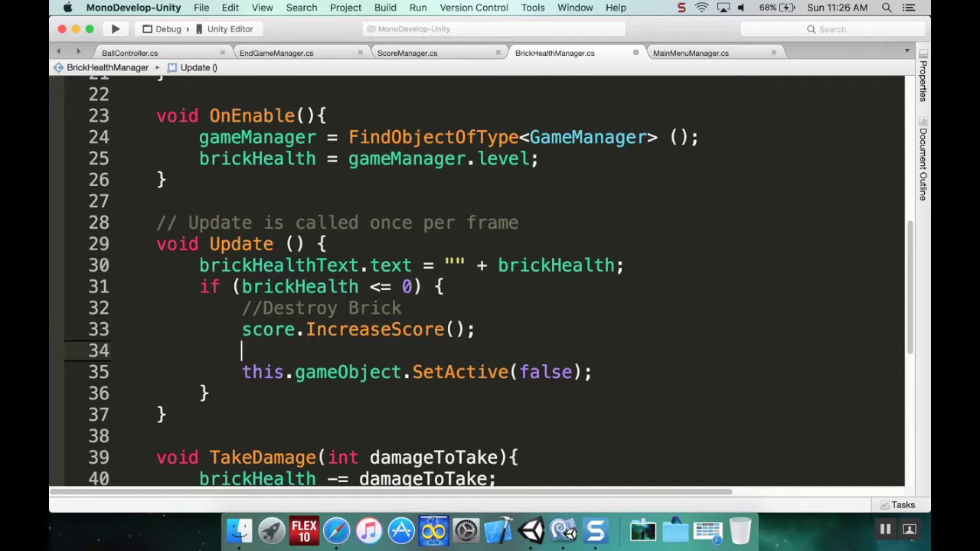
pyautogui.write('Ins')
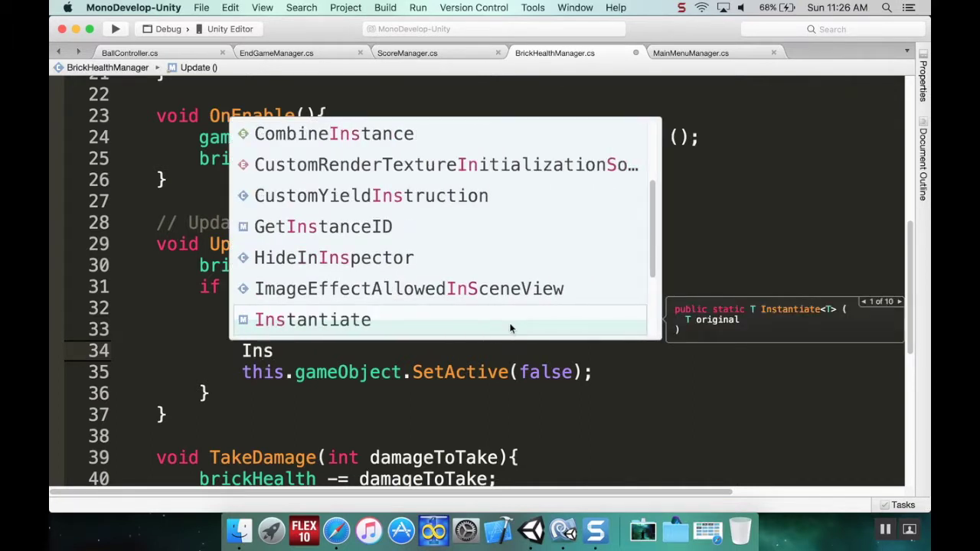
pyautogui.press('Return')
pyautogui.write('(')
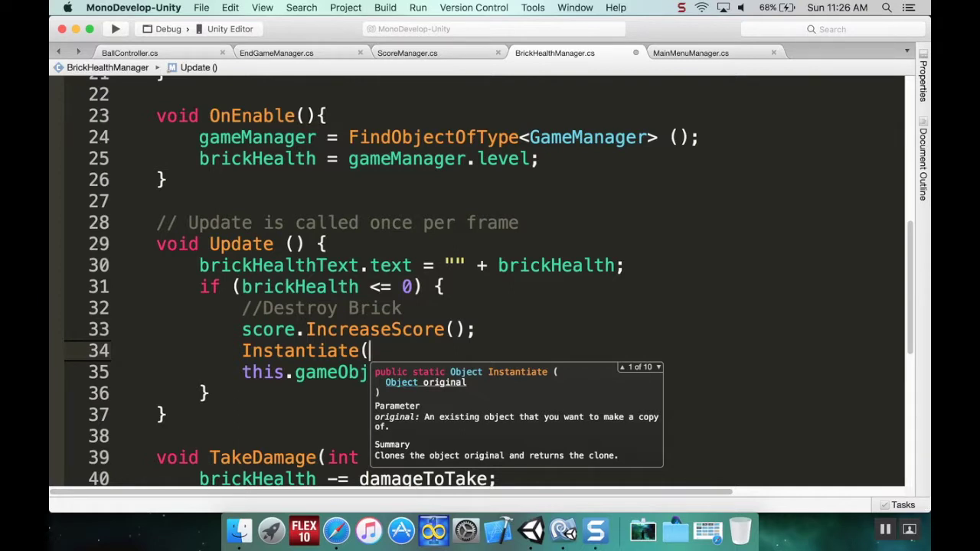
pyautogui.write('brick')
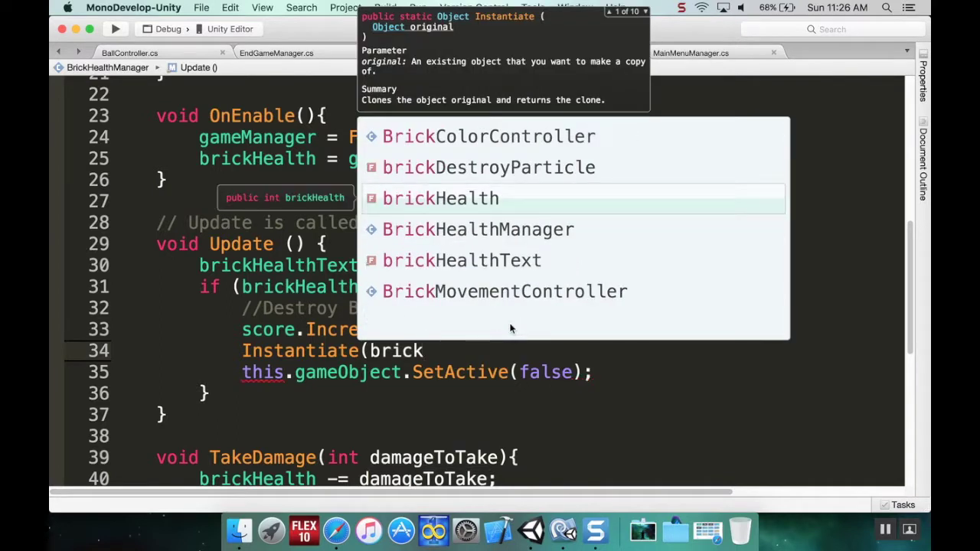
pyautogui.press('Up')
pyautogui.press('Return')
pyautogui.write(', ')
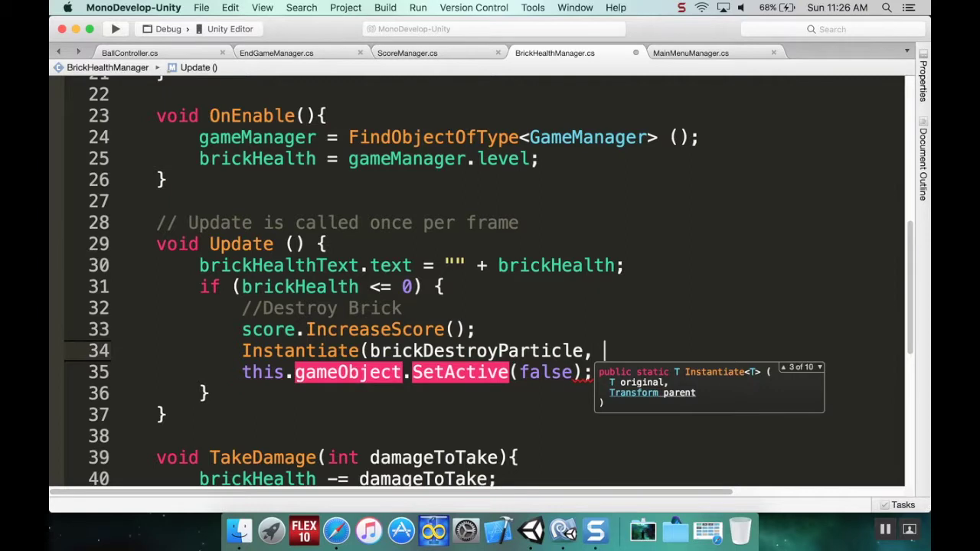
# - Complete the Instantiate call with transform.position and Quaternion.identity as the remaining arguments, and save the script
pyautogui.write('trans')
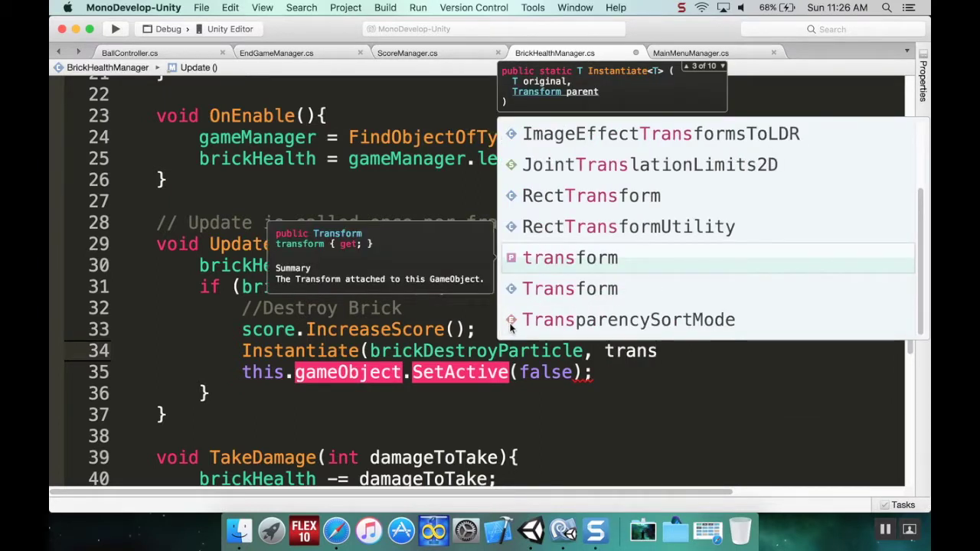
pyautogui.press('Return')
pyautogui.write('.po')
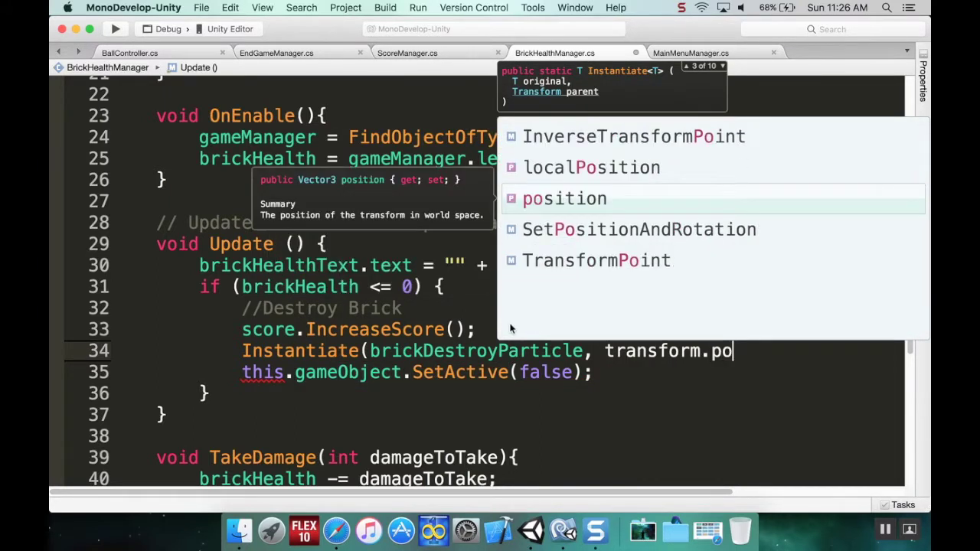
pyautogui.press('Return')
pyautogui.write(', ')
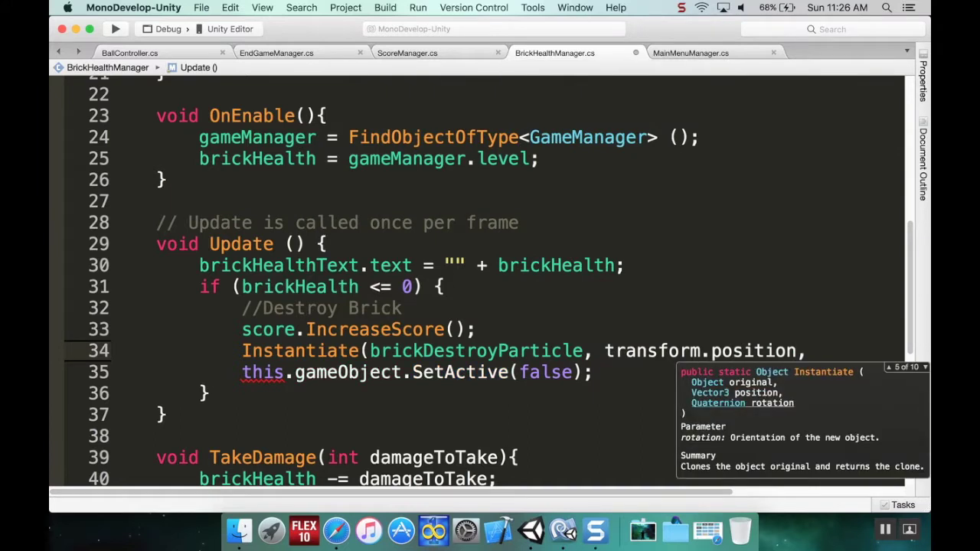
pyautogui.write('Quate')
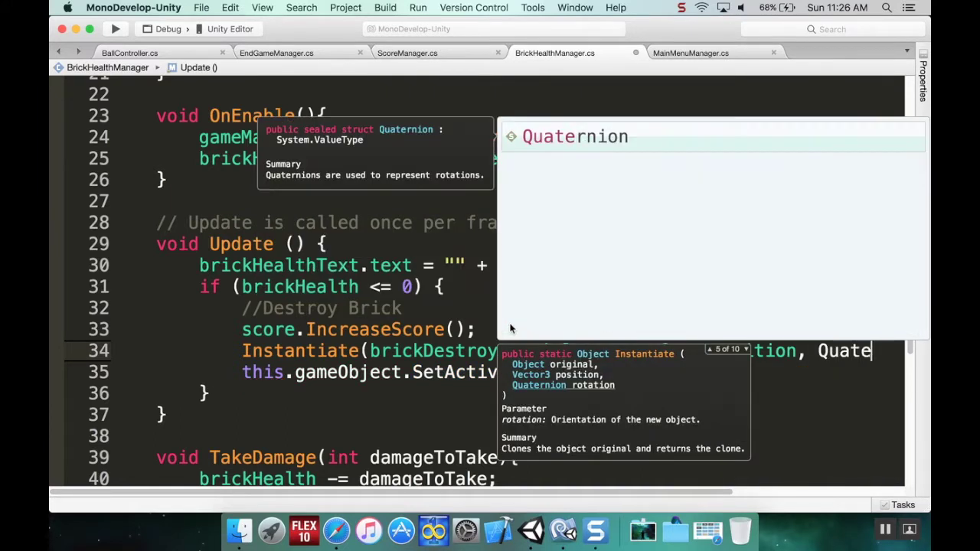
pyautogui.press('Return')
pyautogui.write('identity')
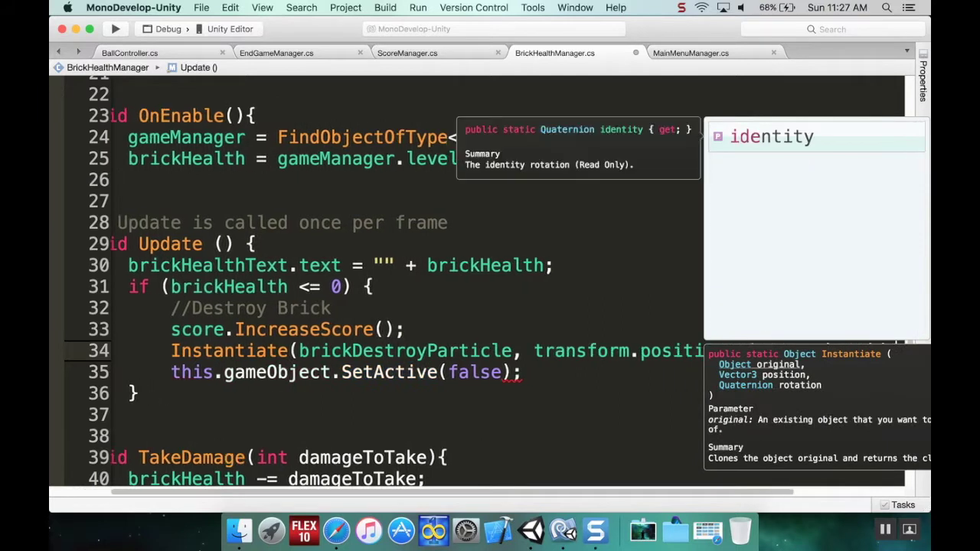
pyautogui.press('Return')
pyautogui.write(');')
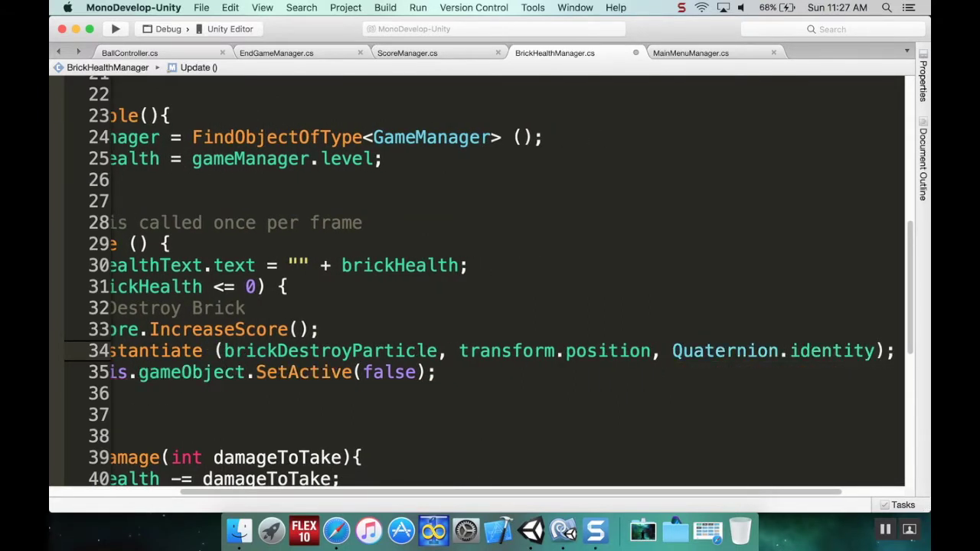
pyautogui.press('super+s')
# - Switch to Unity and assign the Brick Destroy Particle prefab to the Square Brick prefab's Brick Destroy Particle field
pyautogui.click(530, 530)
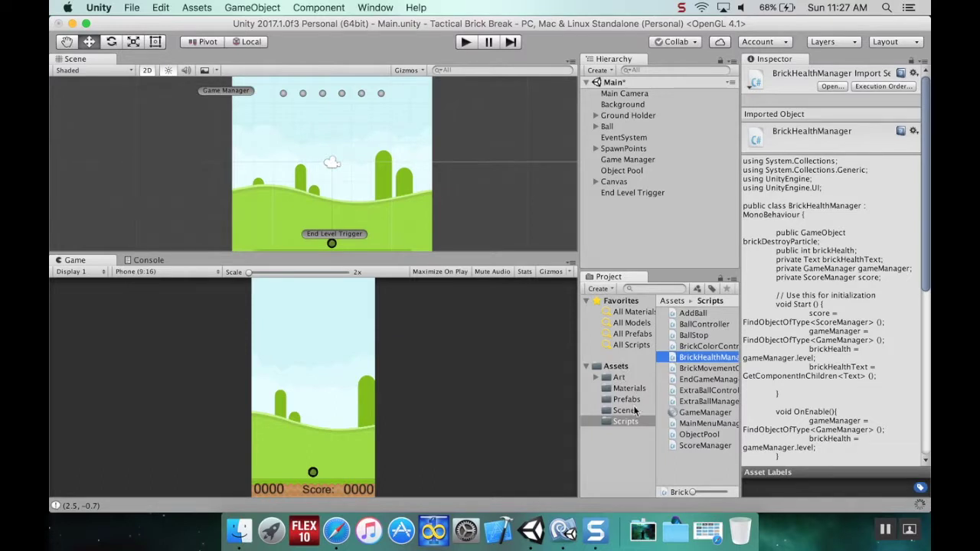
pyautogui.click(625, 400)
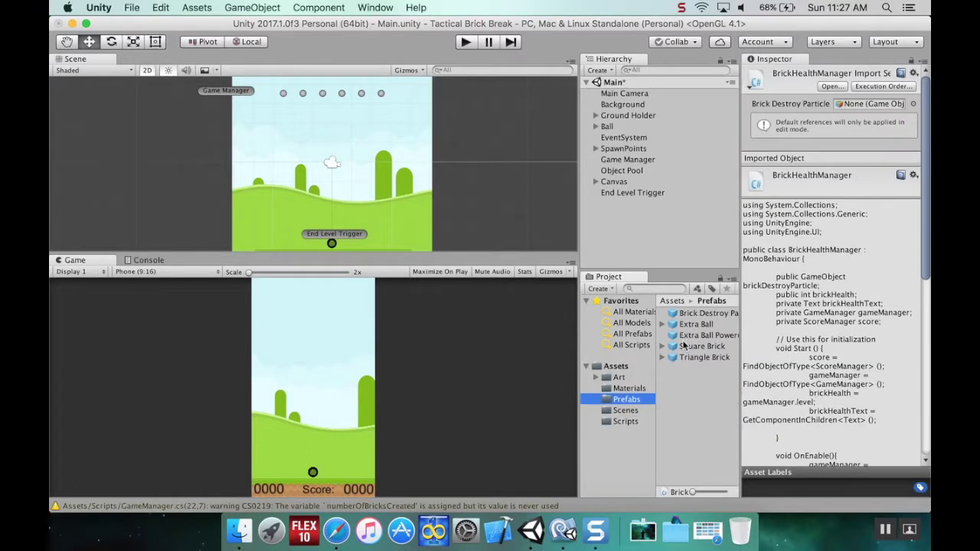
pyautogui.click(699, 346)
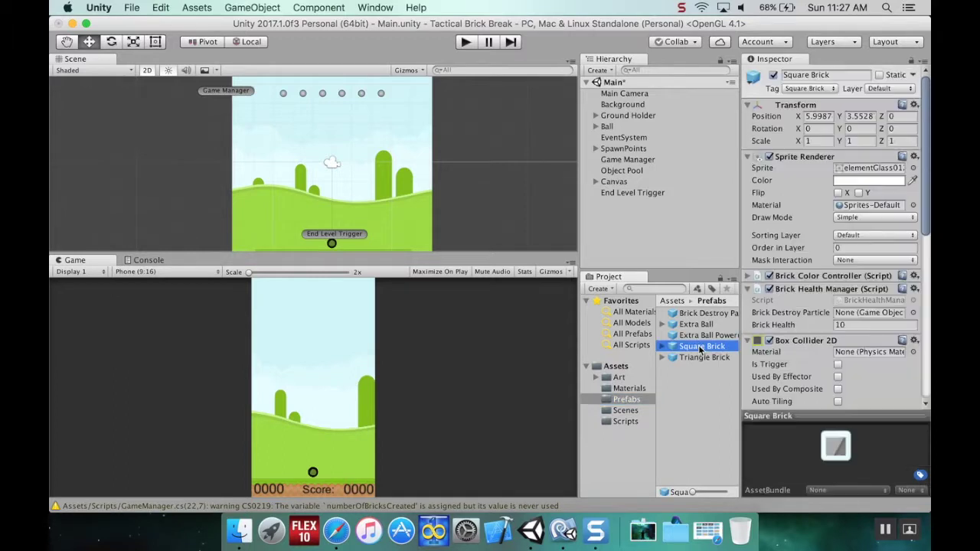
pyautogui.scroll(-1, 878, 311)
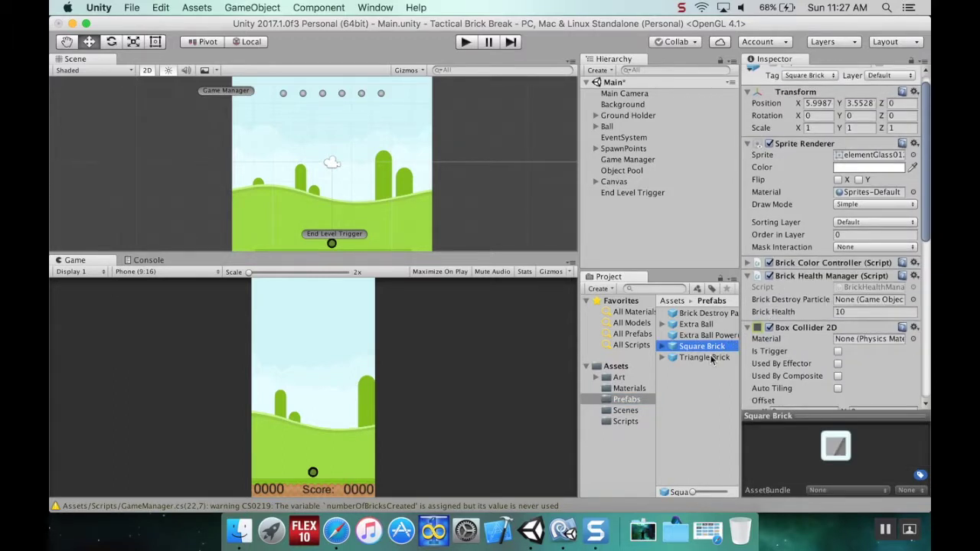
pyautogui.moveTo(704, 313); pyautogui.dragTo(864, 300)
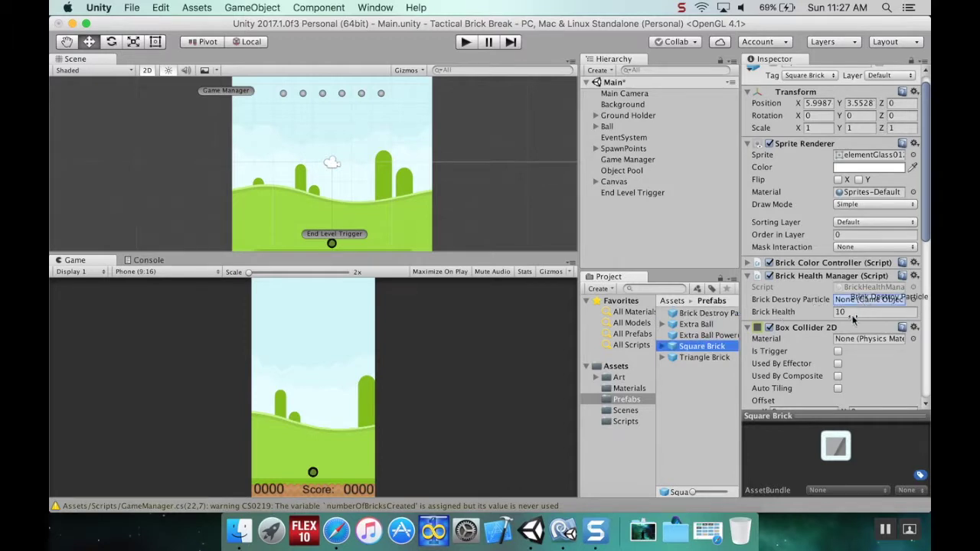
# - Assign the Brick Destroy Particle prefab to the Triangle Brick prefab's Brick Destroy Particle field
pyautogui.click(717, 359)
pyautogui.moveTo(708, 314); pyautogui.dragTo(857, 303)
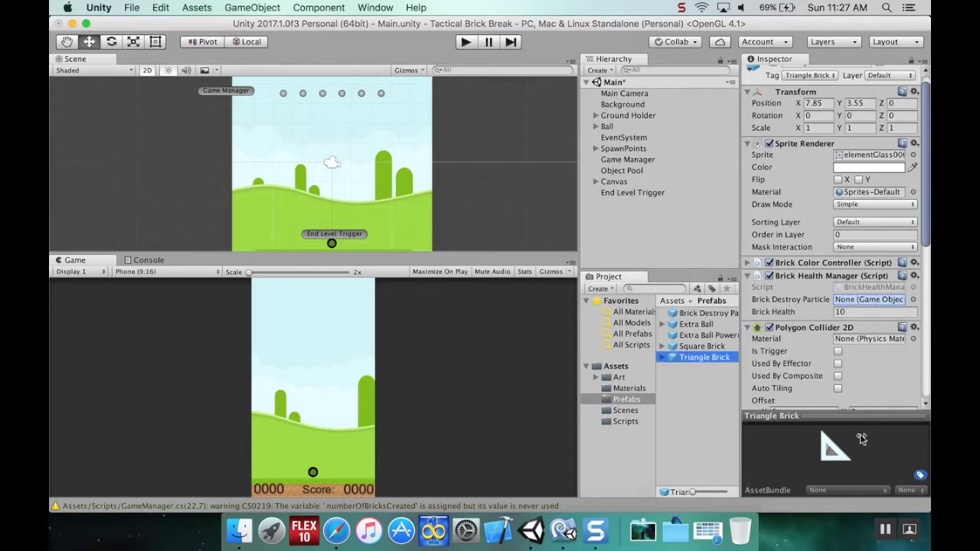
# - Run the game and inspect the spawned brick clones in the scene, selecting a Triangle Brick(Clone) to check its components
pyautogui.click(466, 42)
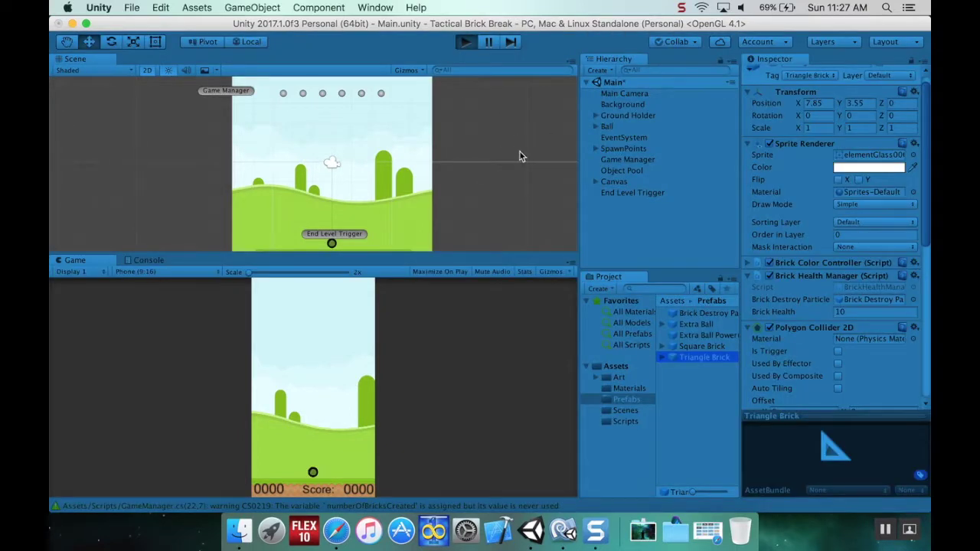
pyautogui.click(383, 96)
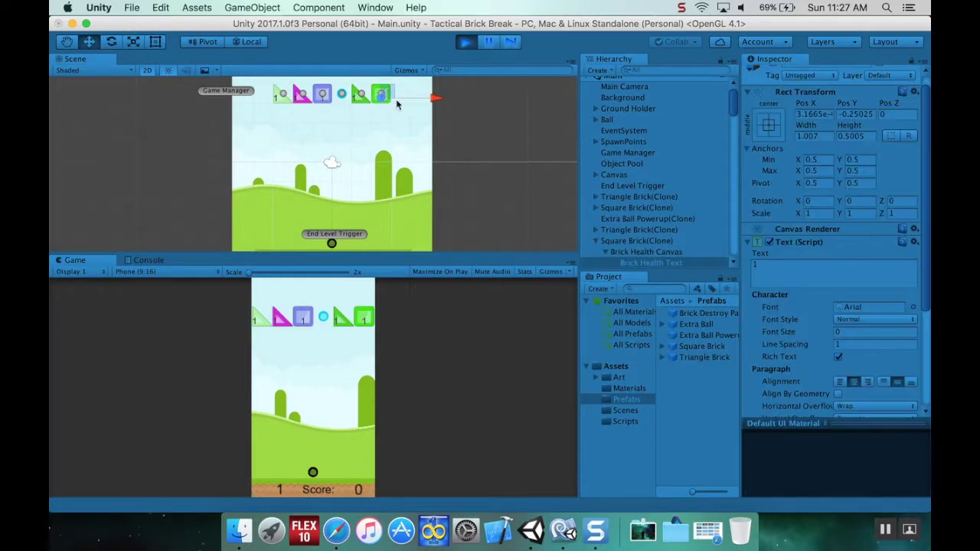
pyautogui.scroll(5, 388, 130)
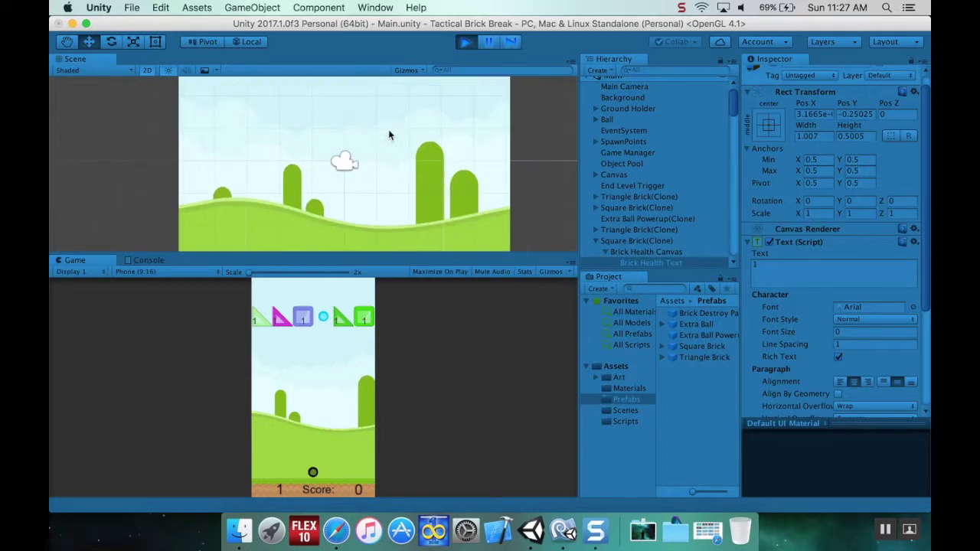
pyautogui.moveTo(388, 129); pyautogui.dragTo(362, 160, button='middle')
pyautogui.click(373, 135)
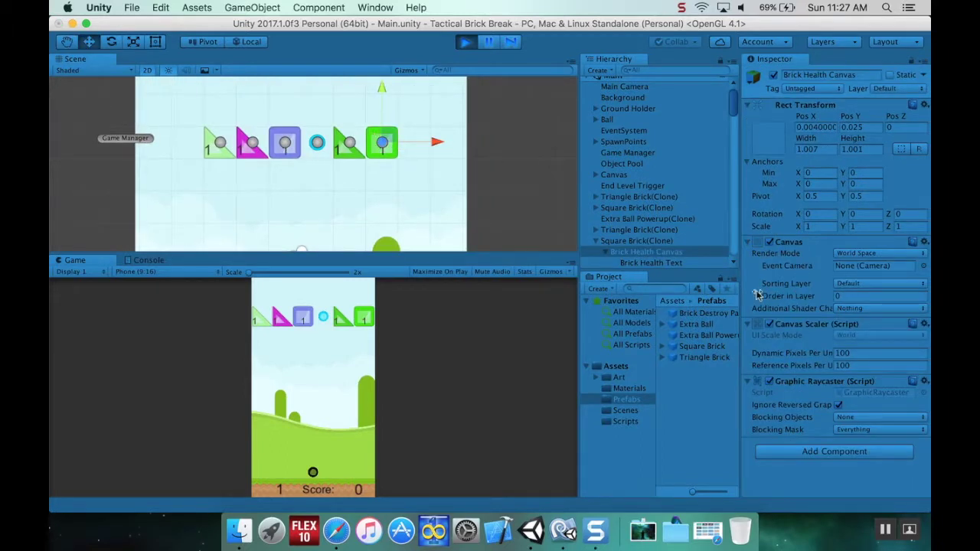
pyautogui.moveTo(393, 163); pyautogui.dragTo(239, 158, button='middle')
pyautogui.click(214, 158)
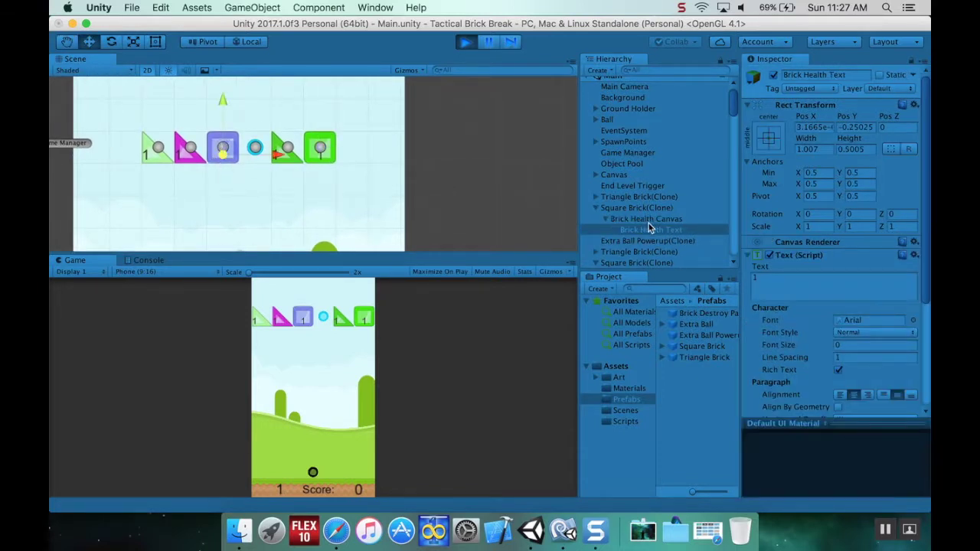
pyautogui.scroll(-5, 648, 225)
pyautogui.scroll(5, 648, 226)
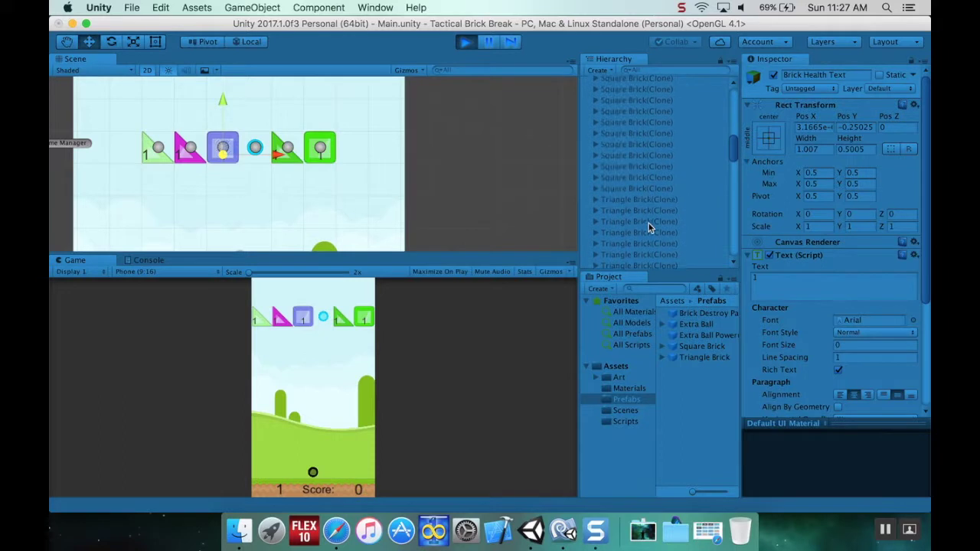
pyautogui.click(636, 132)
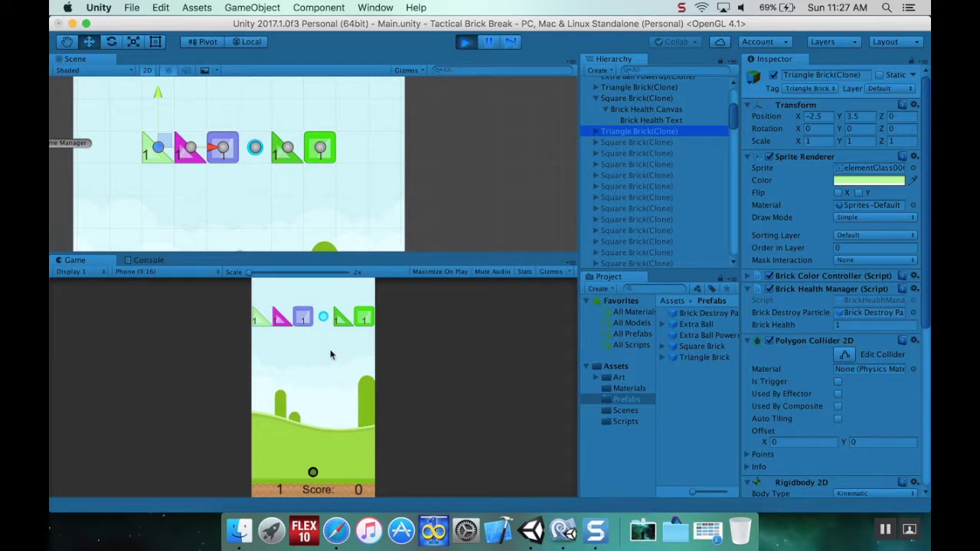
# - Shoot the ball at the bricks for several rounds, examine the particle objects left in the scene, and stop the game
pyautogui.click(327, 434)
pyautogui.click(316, 429)
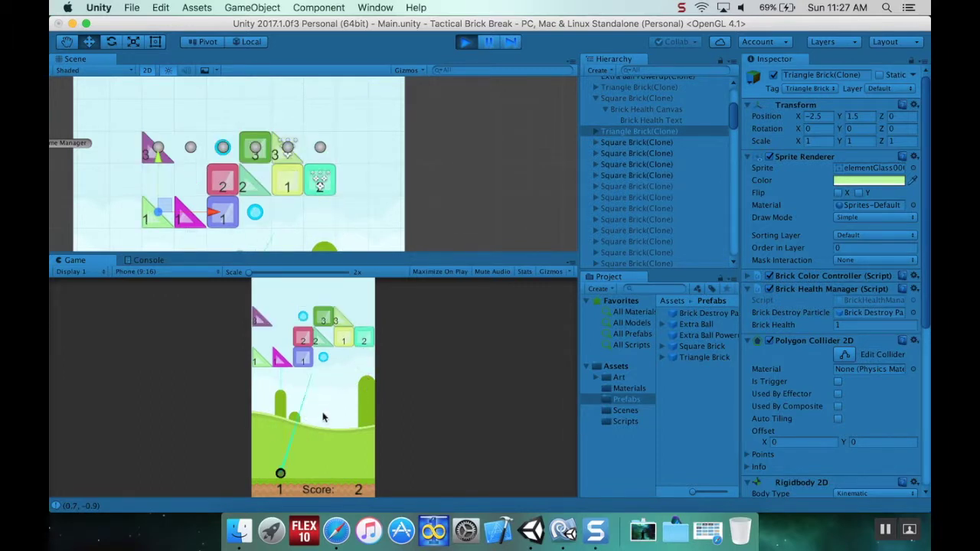
pyautogui.click(305, 428)
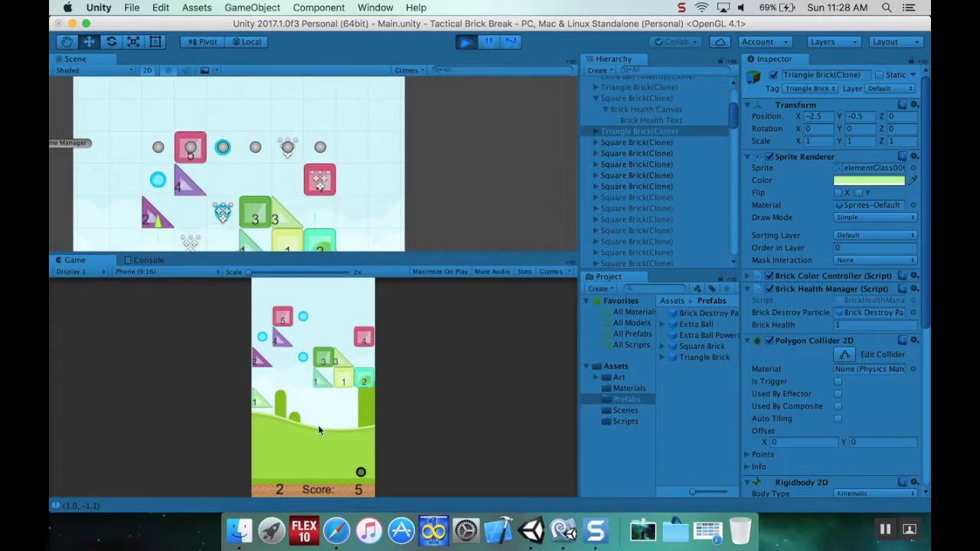
pyautogui.moveTo(320, 430); pyautogui.dragTo(342, 443)
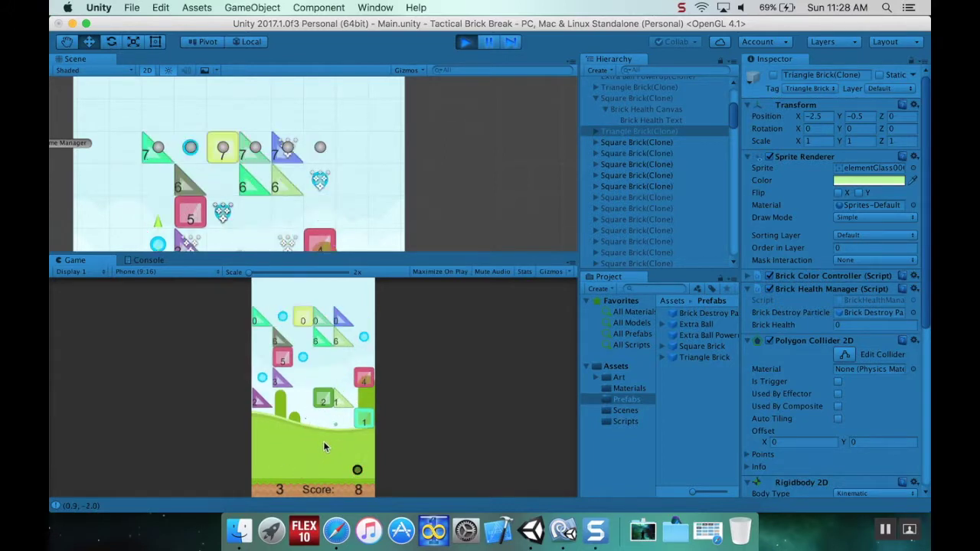
pyautogui.moveTo(329, 444); pyautogui.dragTo(343, 452)
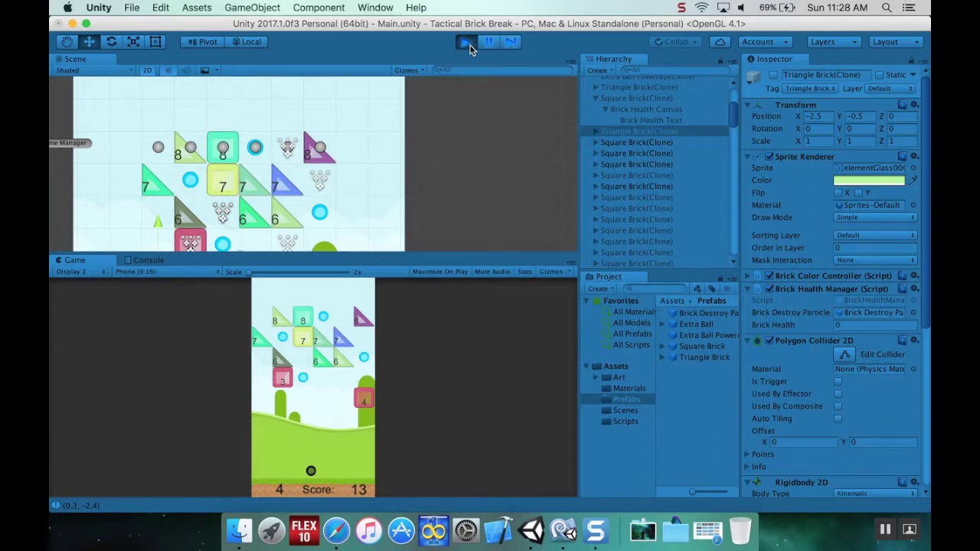
pyautogui.scroll(-4, 440, 180)
pyautogui.hscroll(-3, 467, 186)
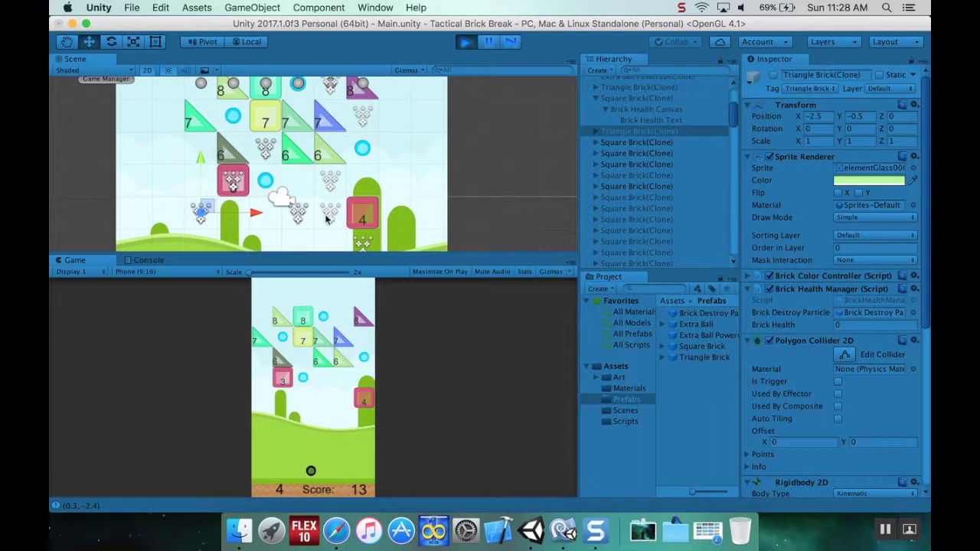
pyautogui.click(465, 42)
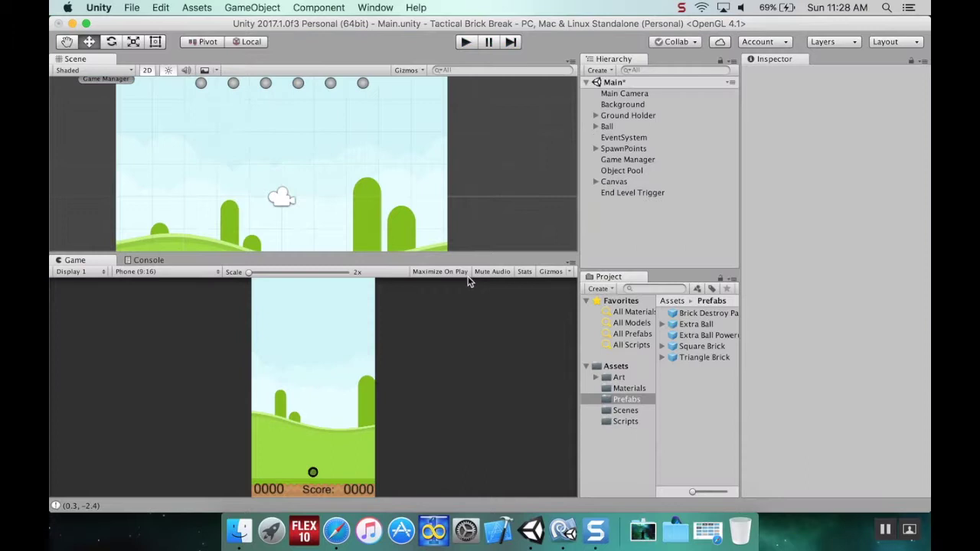
# - Create a C# script named ParticleLifeManager in the Scripts folder and open it in MonoDevelop
pyautogui.click(625, 421)
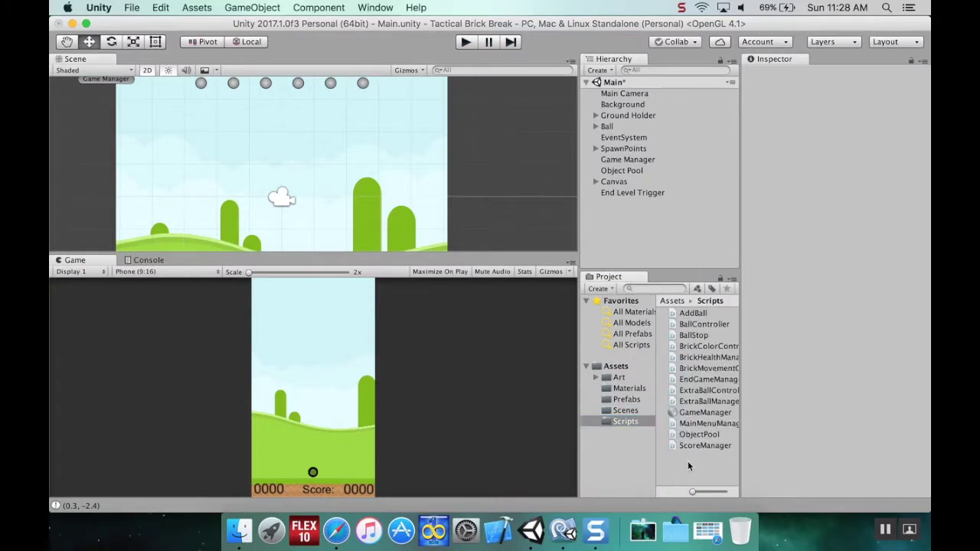
pyautogui.rightClick(687, 461)
pyautogui.moveTo(723, 266)
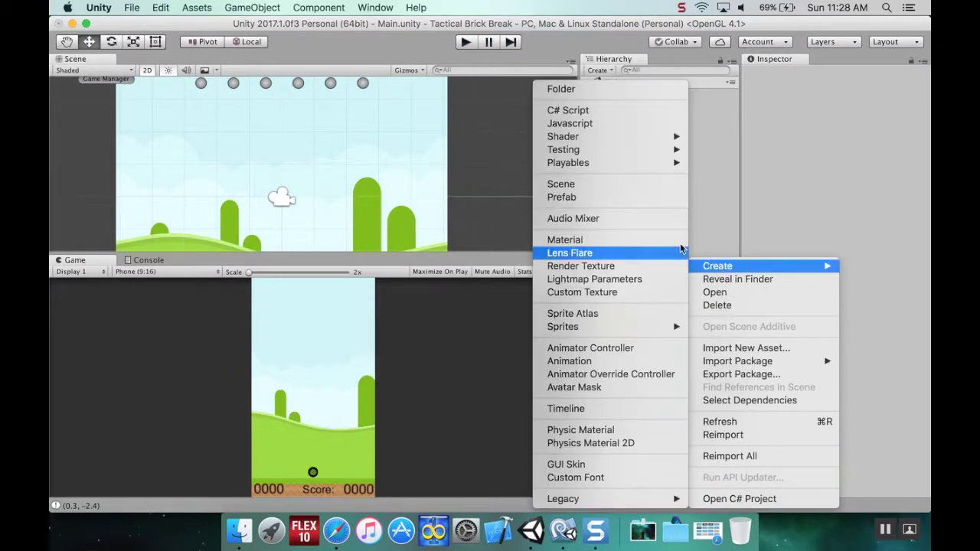
pyautogui.click(610, 114)
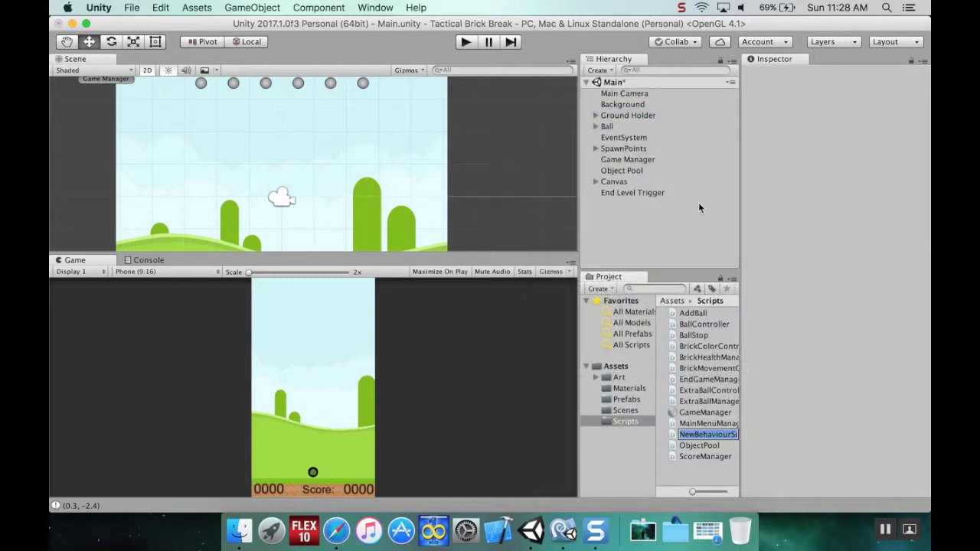
pyautogui.write('ParticleL')
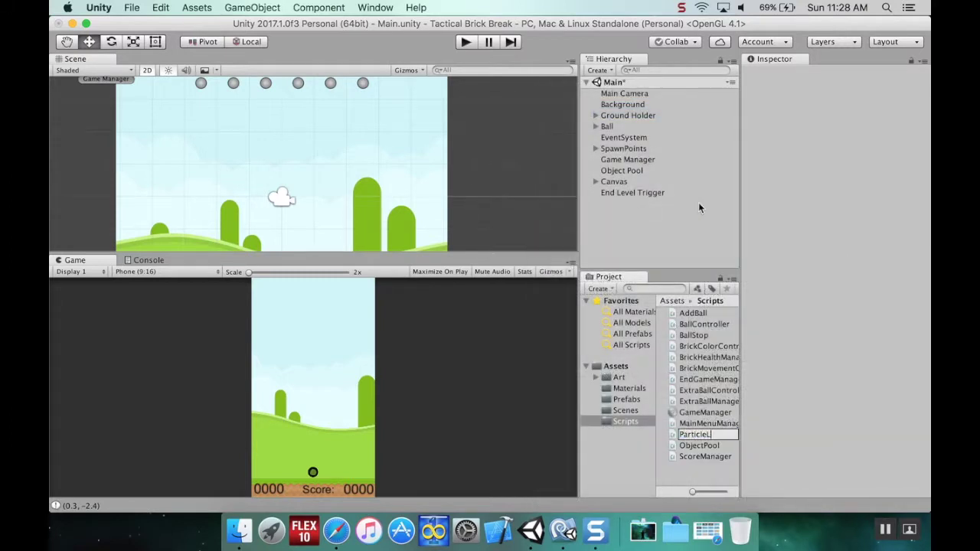
pyautogui.write('ifeManager')
pyautogui.press('Return')
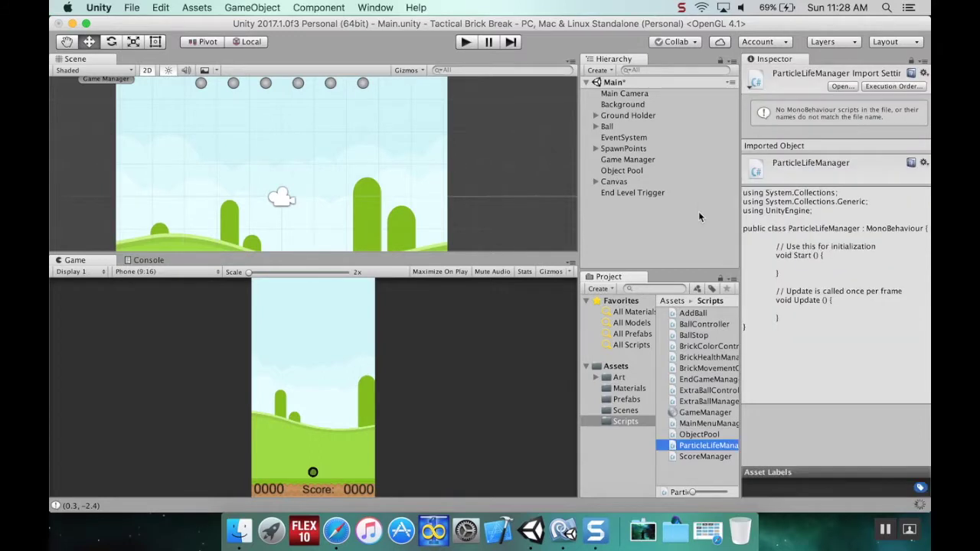
pyautogui.doubleClick(698, 449)
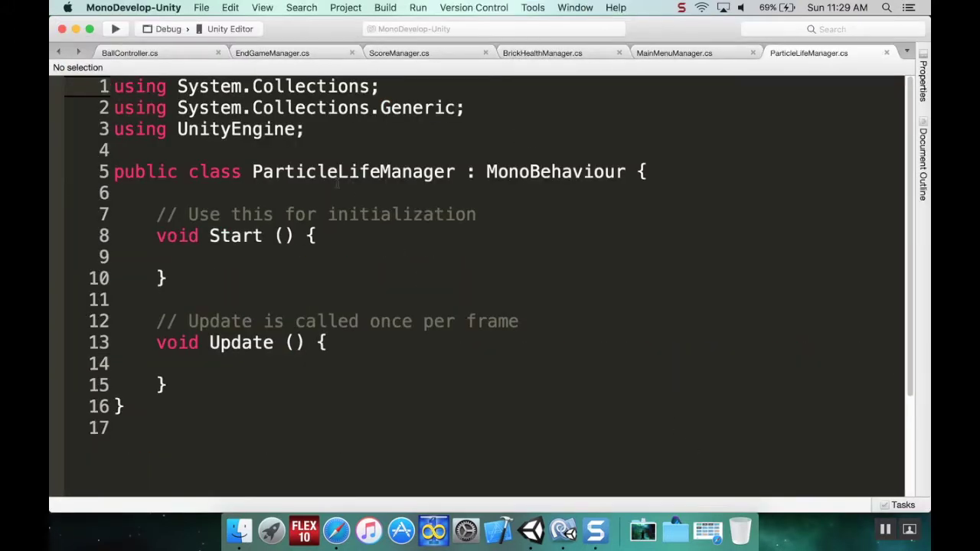
# - Declare a public float lifetime and a private float lifetimeSeconds at the beginning of the ParticleLifeManager class
pyautogui.click(321, 192)
pyautogui.press('Return')
pyautogui.press('Return')
pyautogui.press('Up')
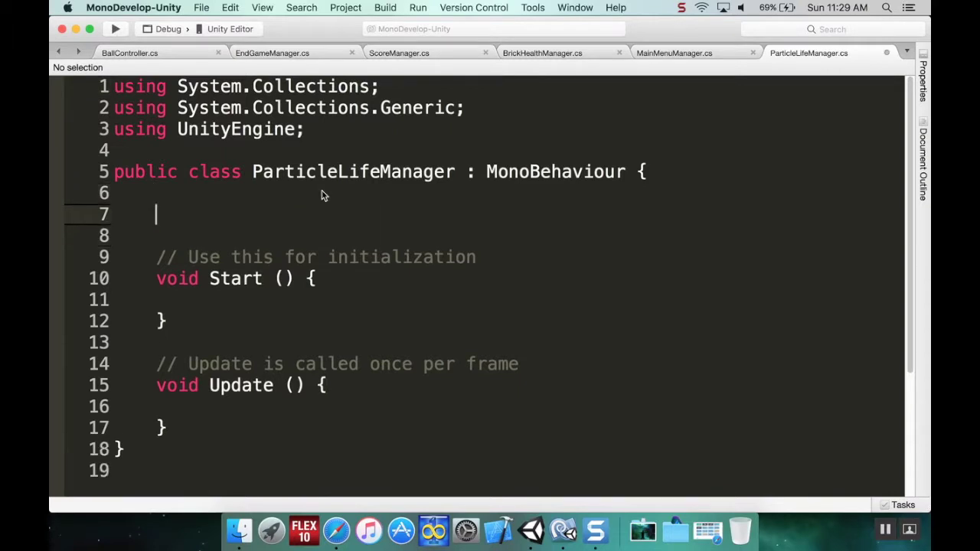
pyautogui.write('public float li')
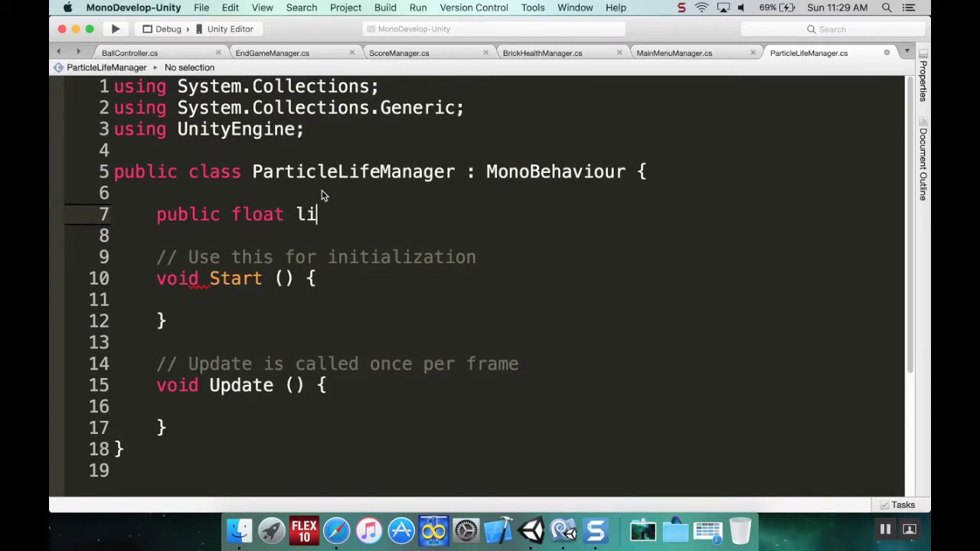
pyautogui.write('fetime;')
pyautogui.press('Return')
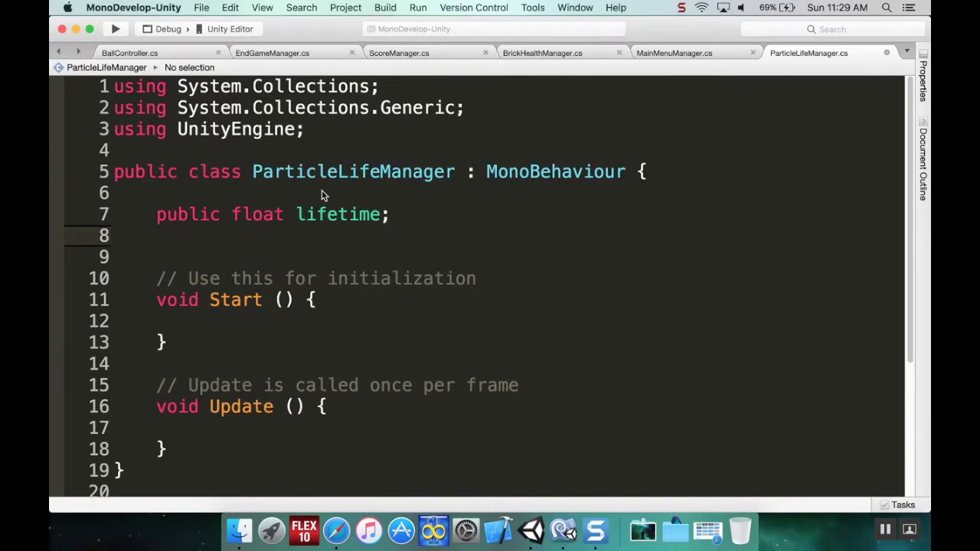
pyautogui.write('private f')
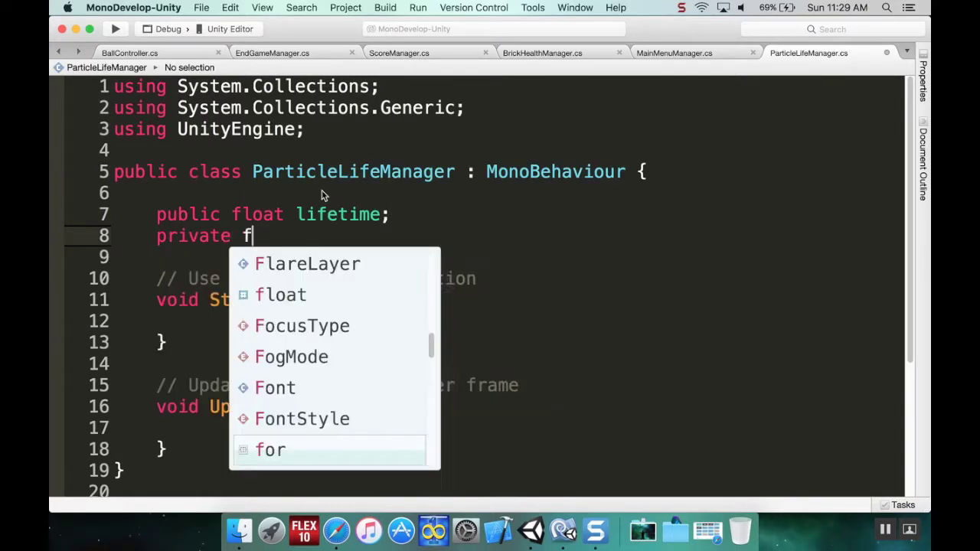
pyautogui.write('loat lifet')
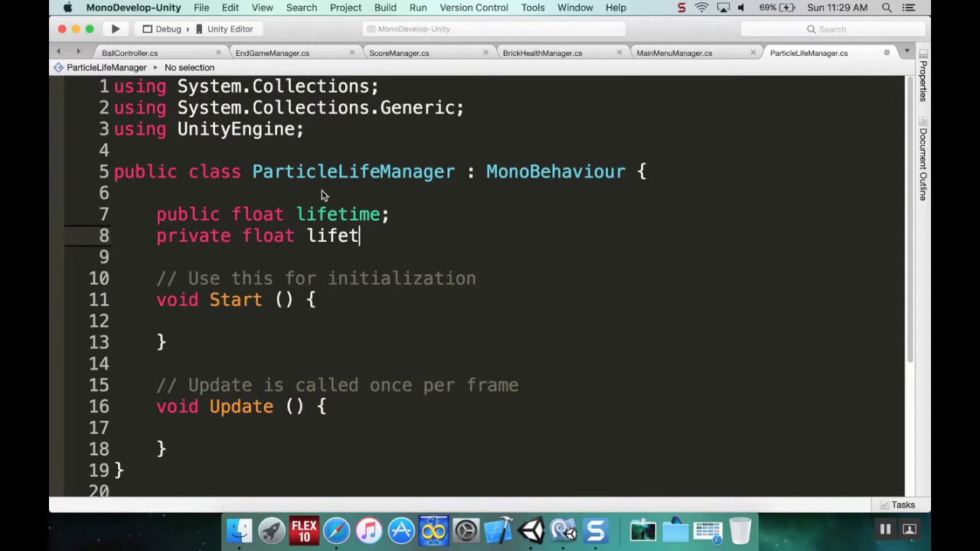
pyautogui.write('imeSeconds;')
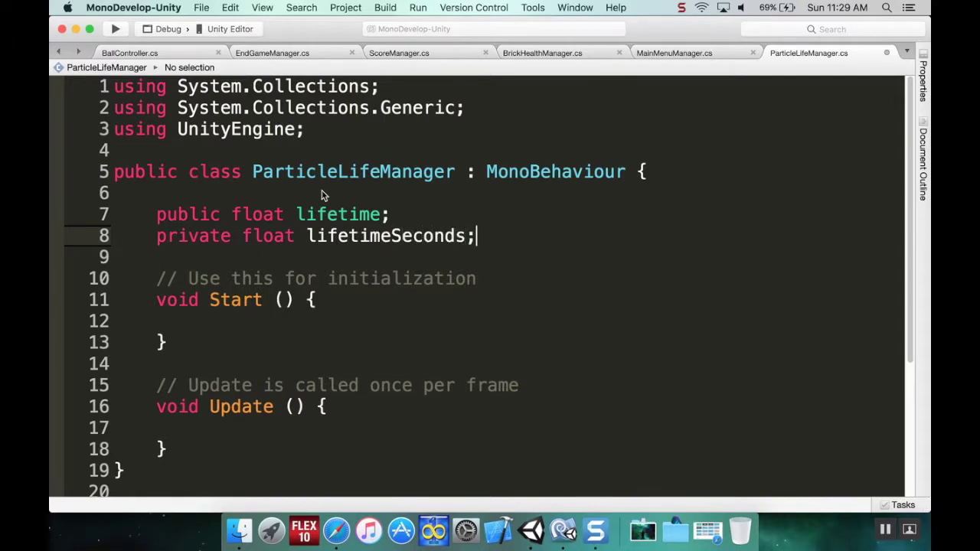
# - In the Start method, assign lifetime to lifetimeSeconds
pyautogui.press('Down')
pyautogui.press('Down')
pyautogui.press('Down')
pyautogui.press('Down')
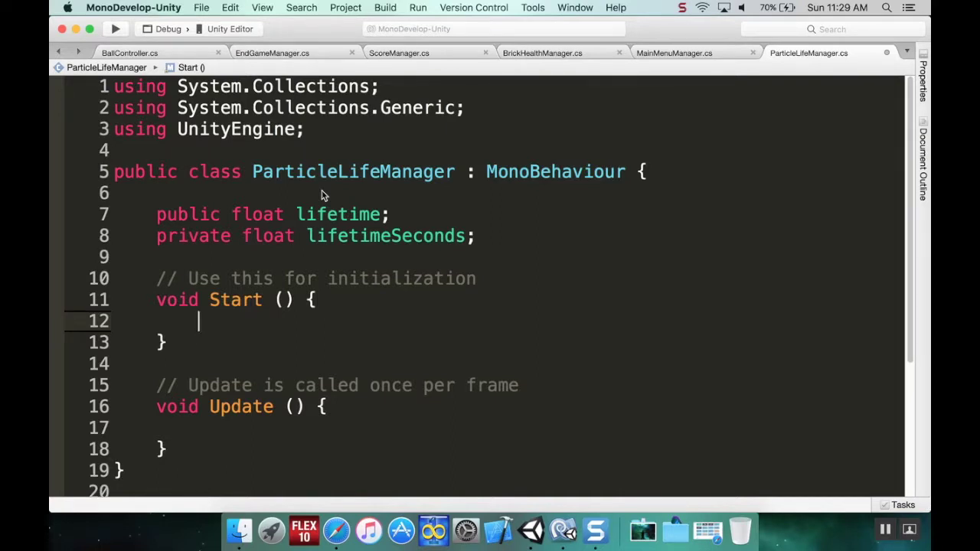
pyautogui.write('lifetime')
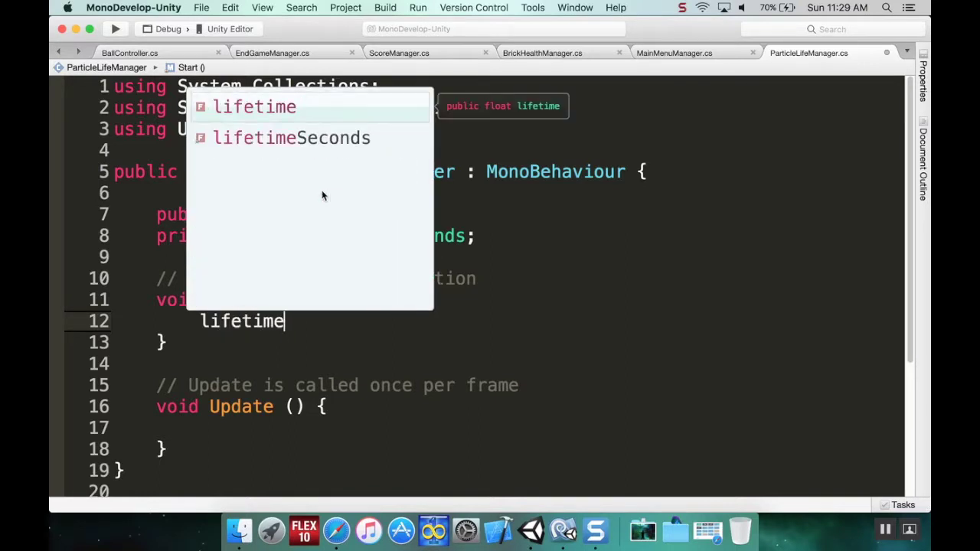
pyautogui.press('Down')
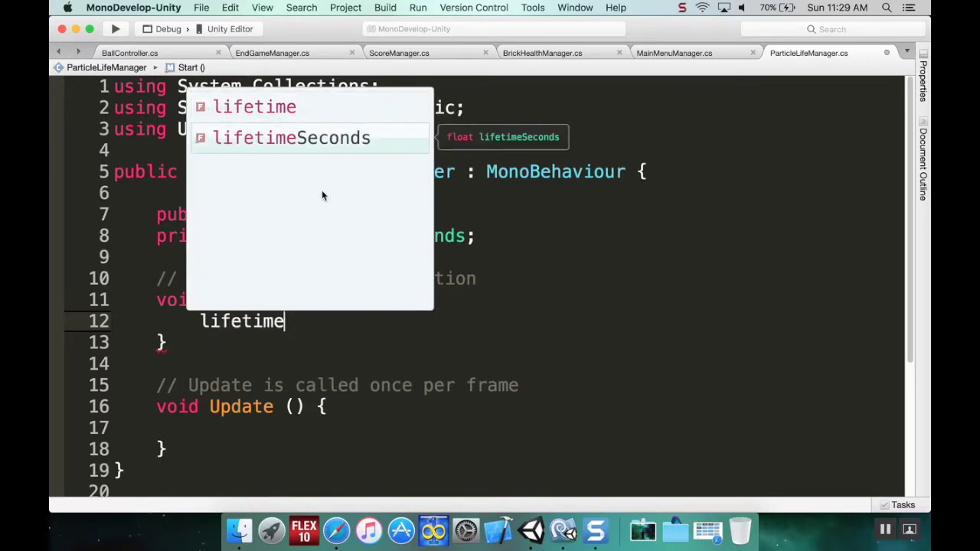
pyautogui.press('Return')
pyautogui.write('= life')
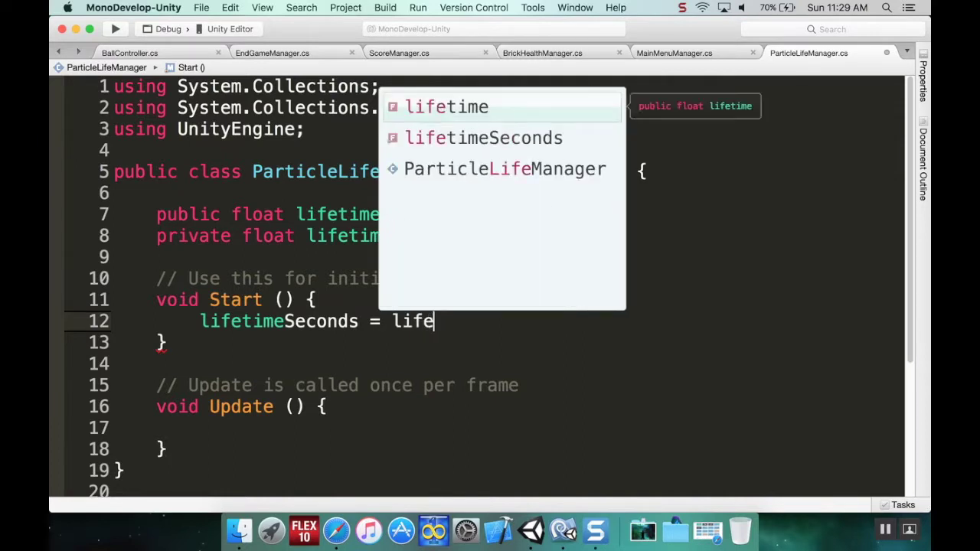
pyautogui.press('Return')
pyautogui.write(';')
# - In the Update method of ParticleLifeManager, subtract Time.deltaTime from lifetimeSeconds with the -= operator
pyautogui.press('Down')
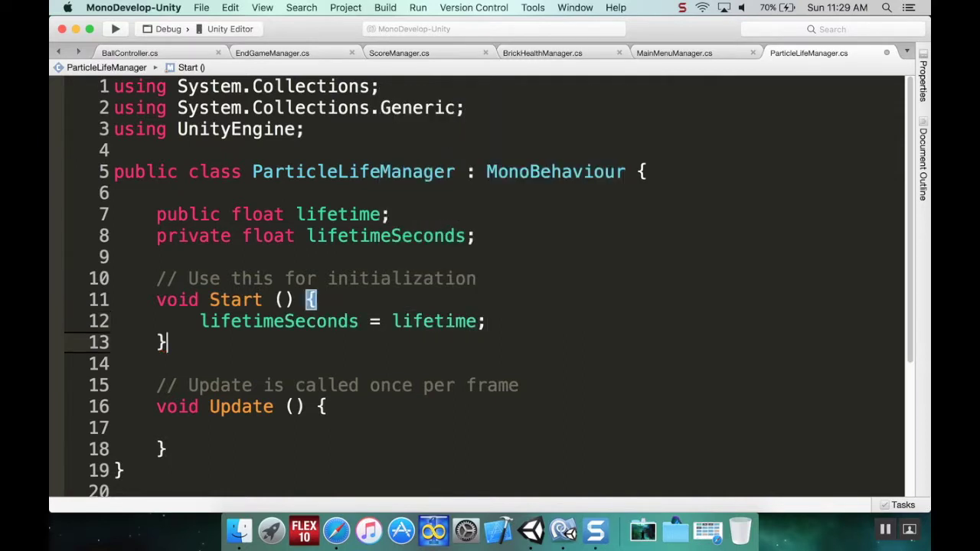
pyautogui.press('Down')
pyautogui.press('Down')
pyautogui.press('Down')
pyautogui.press('Down')
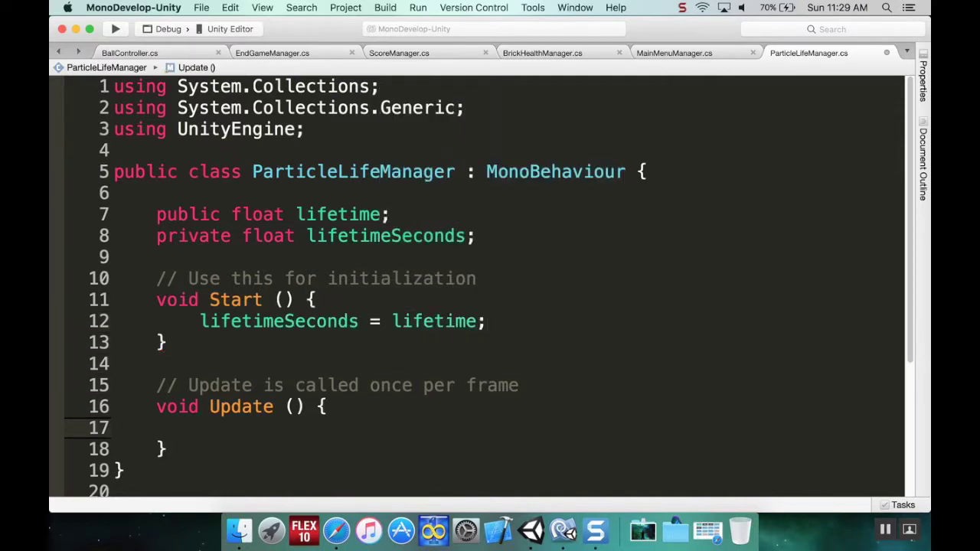
pyautogui.scroll(-3, 343, 172)
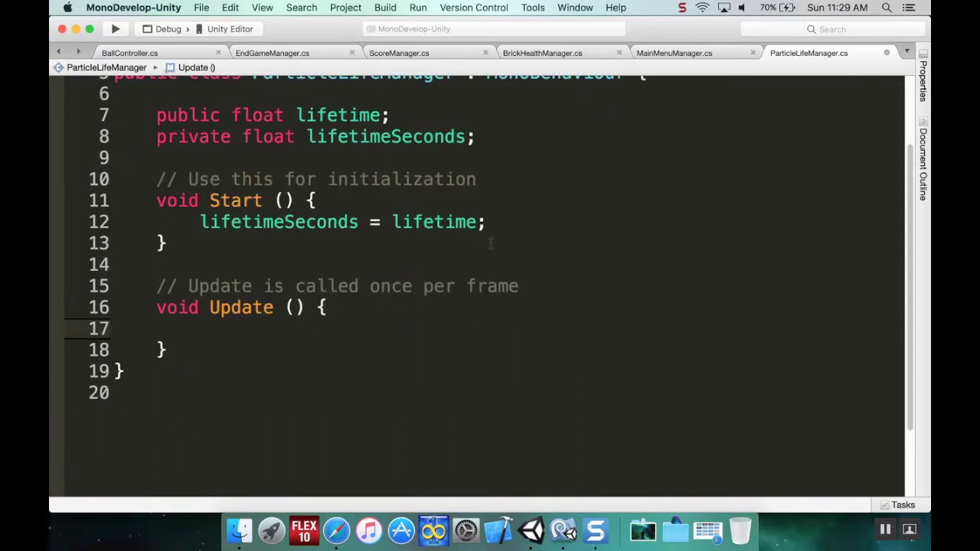
pyautogui.write('life')
pyautogui.press('Down')
pyautogui.press('Return')
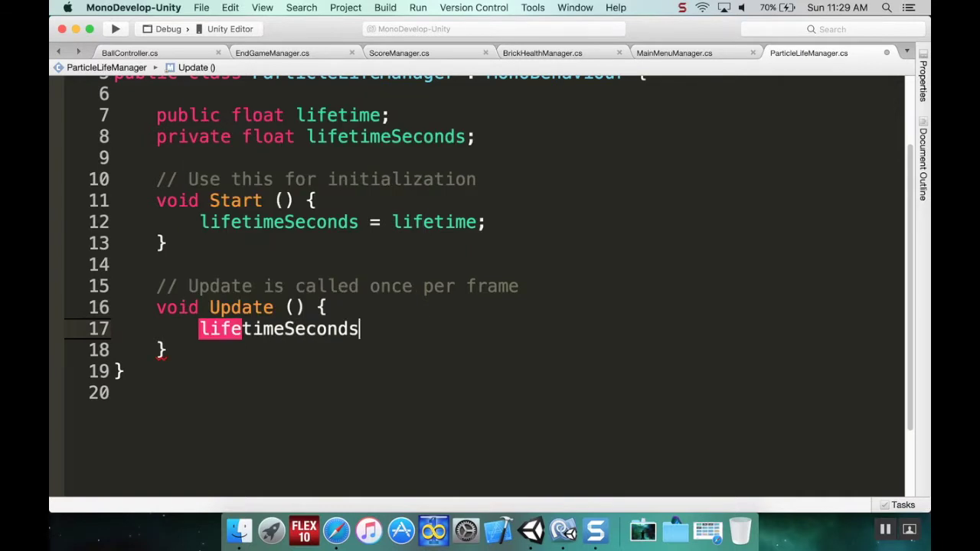
pyautogui.write('-= ')
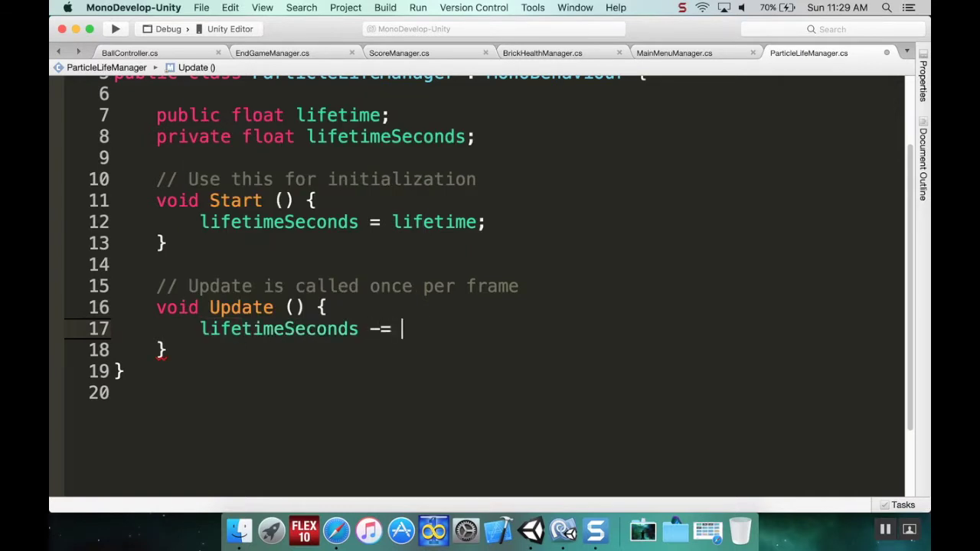
pyautogui.write('Time.')
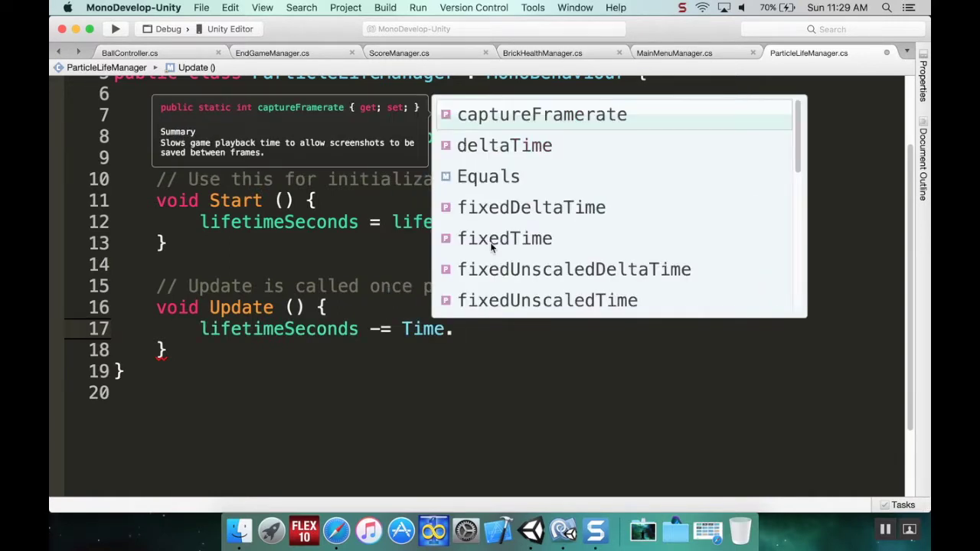
pyautogui.press('Down')
pyautogui.press('Return')
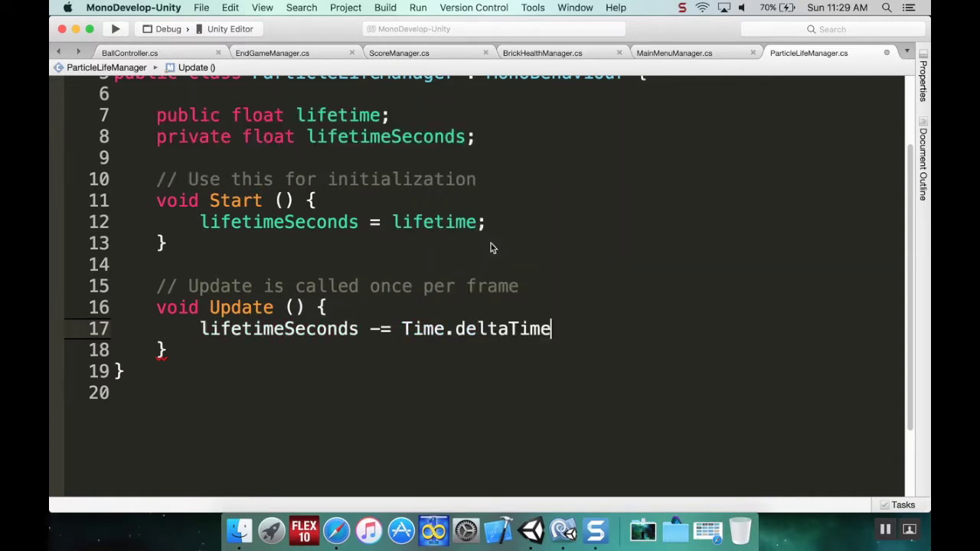
pyautogui.write(';')
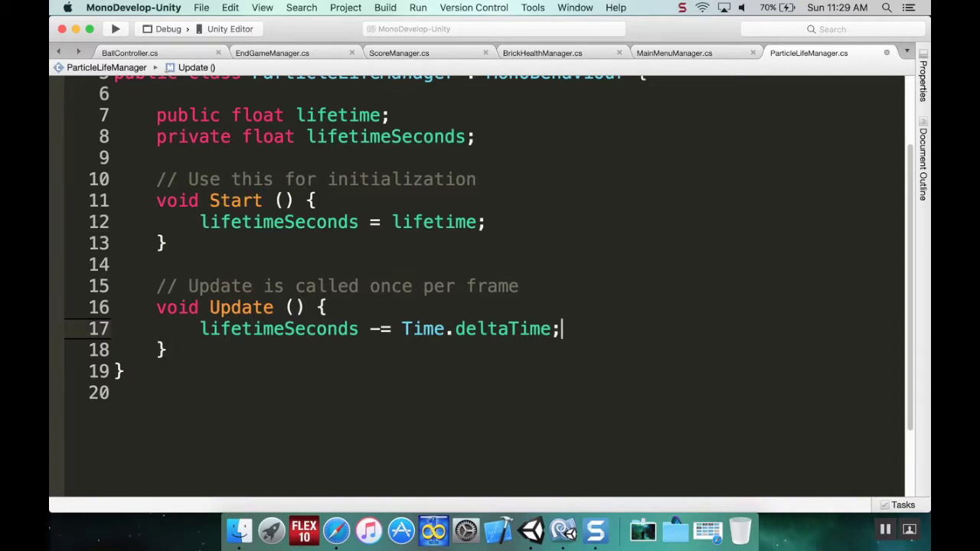
# - Below the countdown line in Update, add an if block with the condition lifetimeSeconds <= 0
pyautogui.press('Return')
pyautogui.write('if(life')
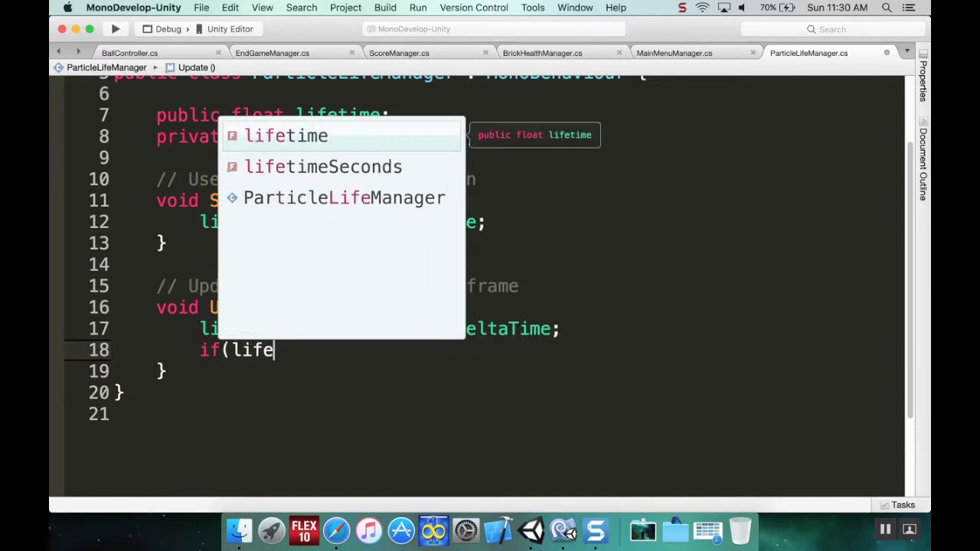
pyautogui.press('Down')
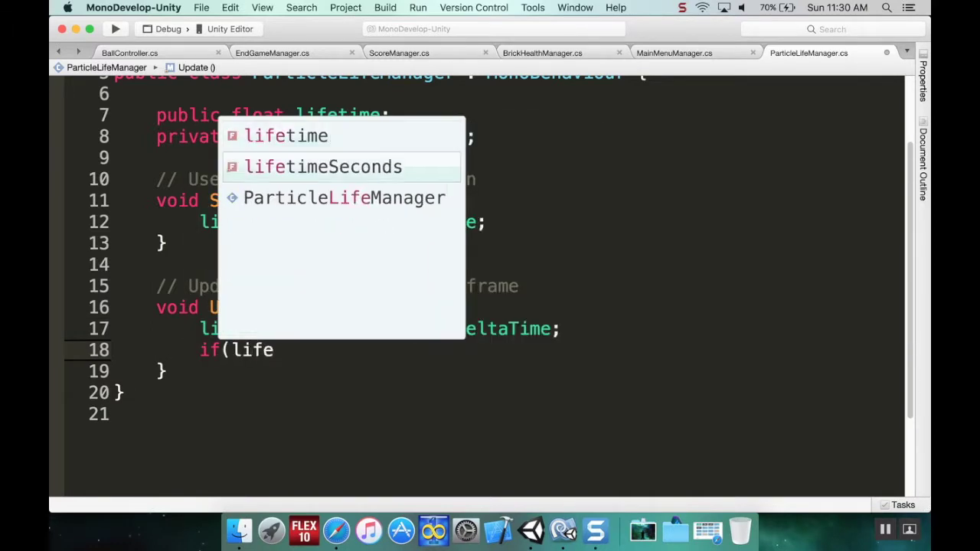
pyautogui.press('Return')
pyautogui.write('<')
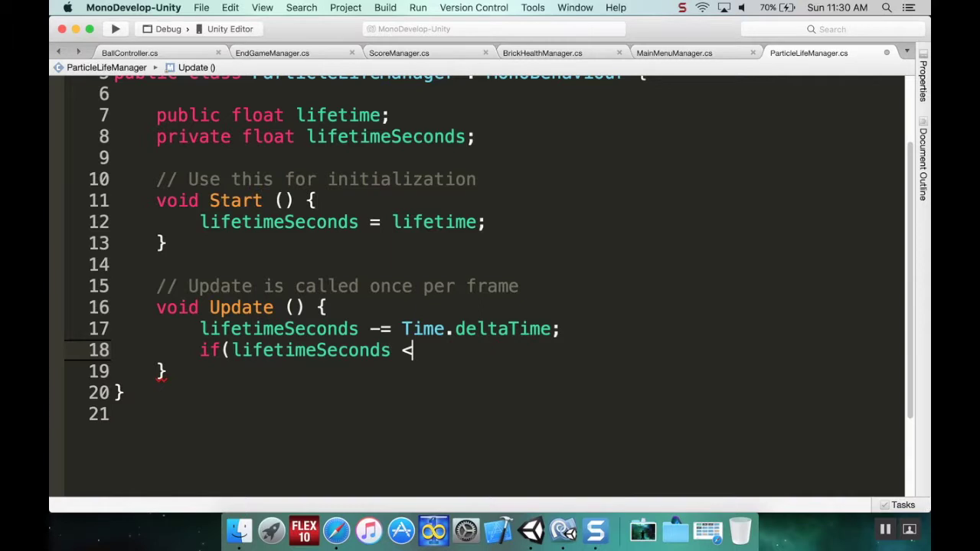
pyautogui.write('= 0){')
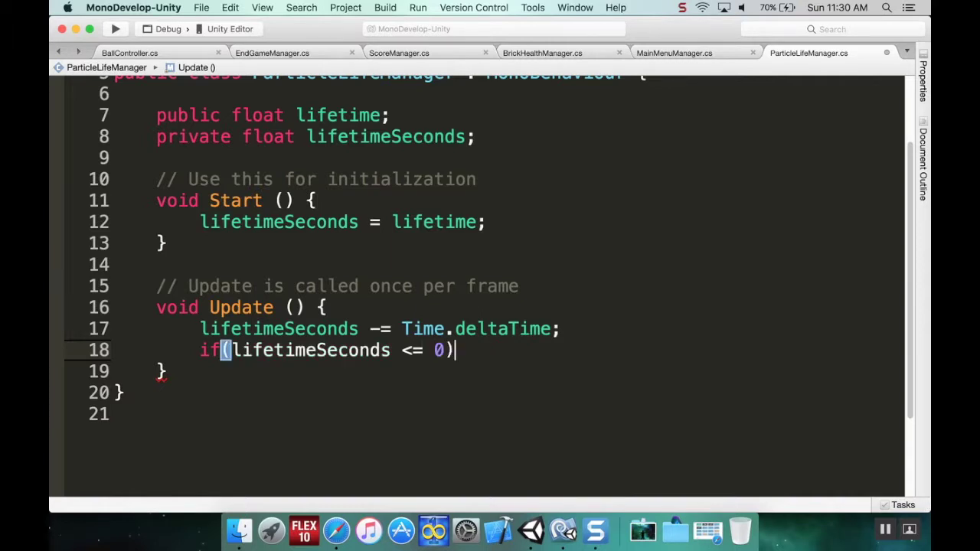
pyautogui.press('Return')
pyautogui.press('Return')
pyautogui.write('}')
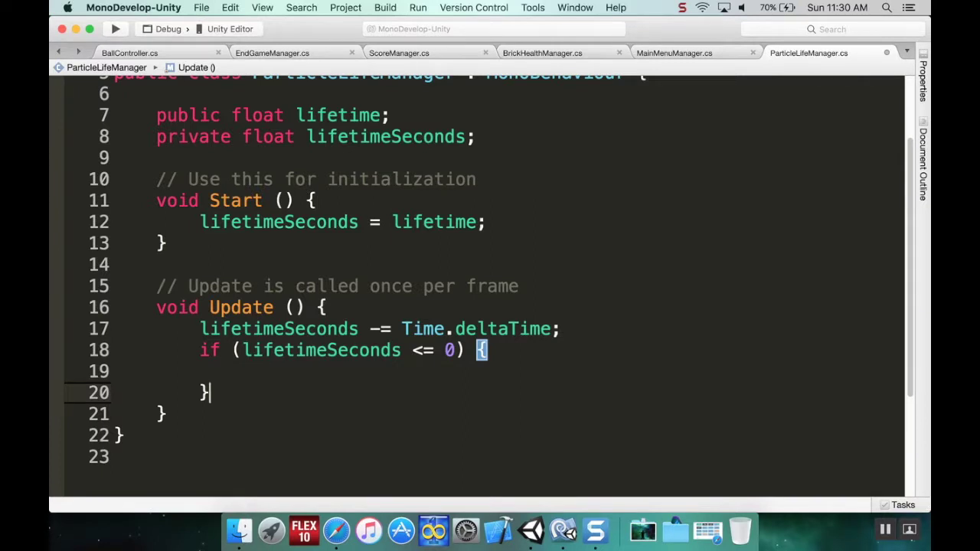
# - Inside the if block, deactivate the object with this.gameObject.SetActive (false); and save the script
pyautogui.click(242, 371)
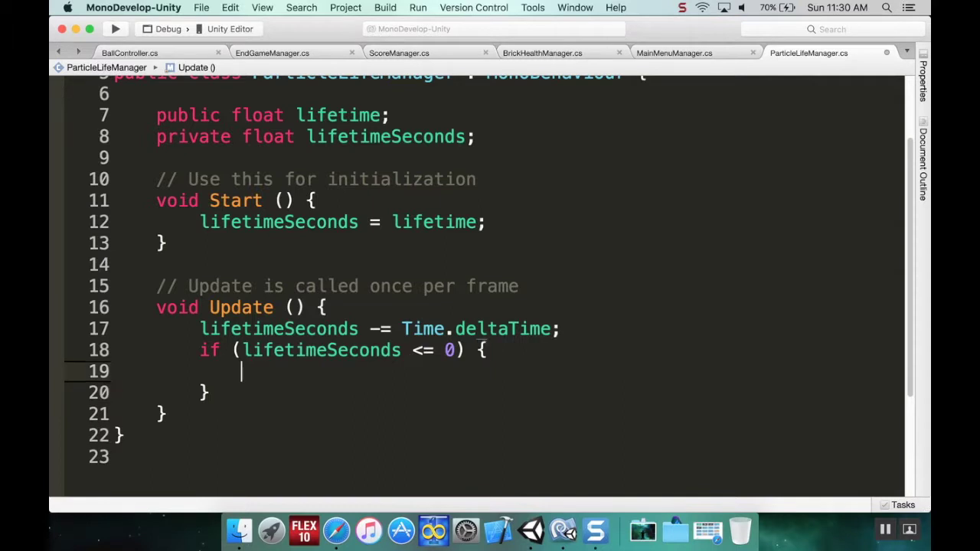
pyautogui.write('this.gam')
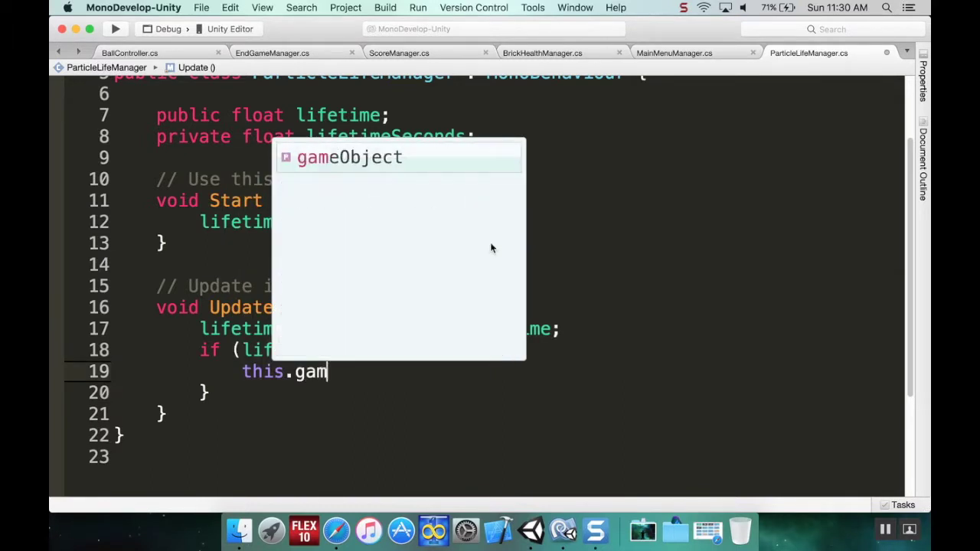
pyautogui.press('Return')
pyautogui.write('.set')
pyautogui.press('Return')
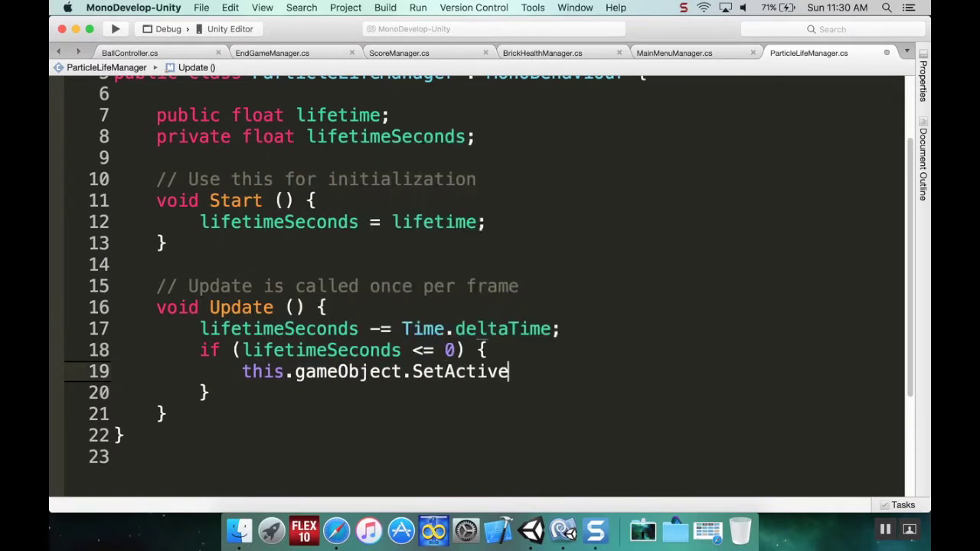
pyautogui.write('(fasle')
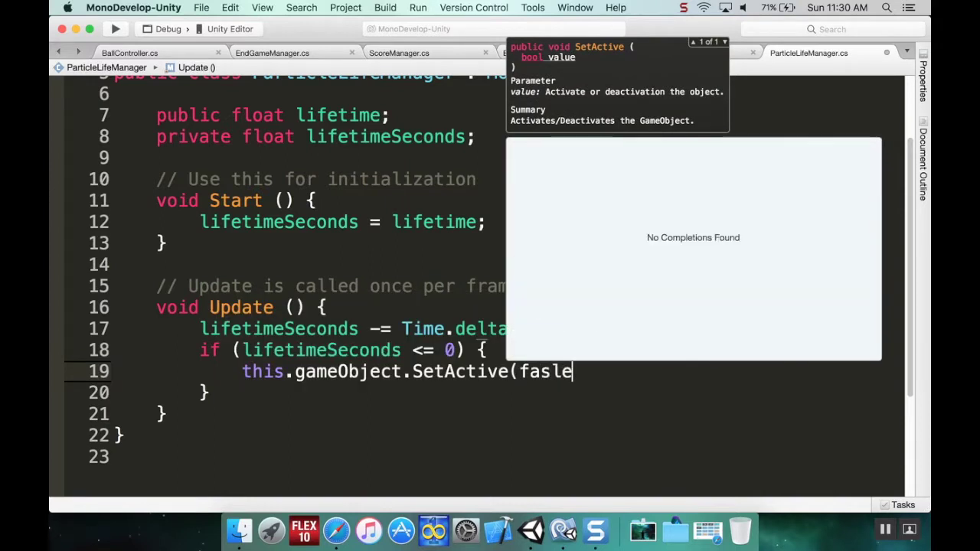
pyautogui.write(');')
pyautogui.press('BackSpace')
pyautogui.press('BackSpace')
pyautogui.press('BackSpace')
pyautogui.press('BackSpace')
pyautogui.press('BackSpace')
pyautogui.write('lse')
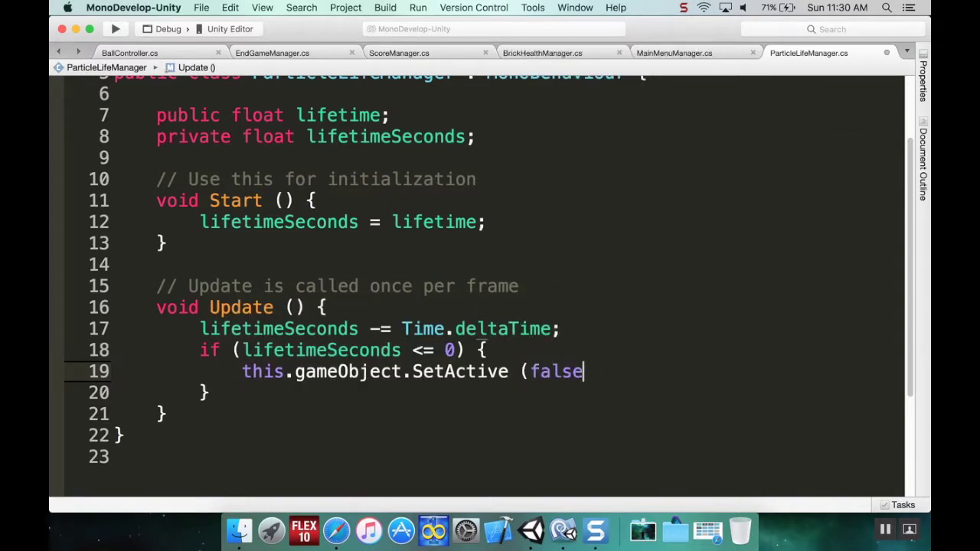
pyautogui.write(');')
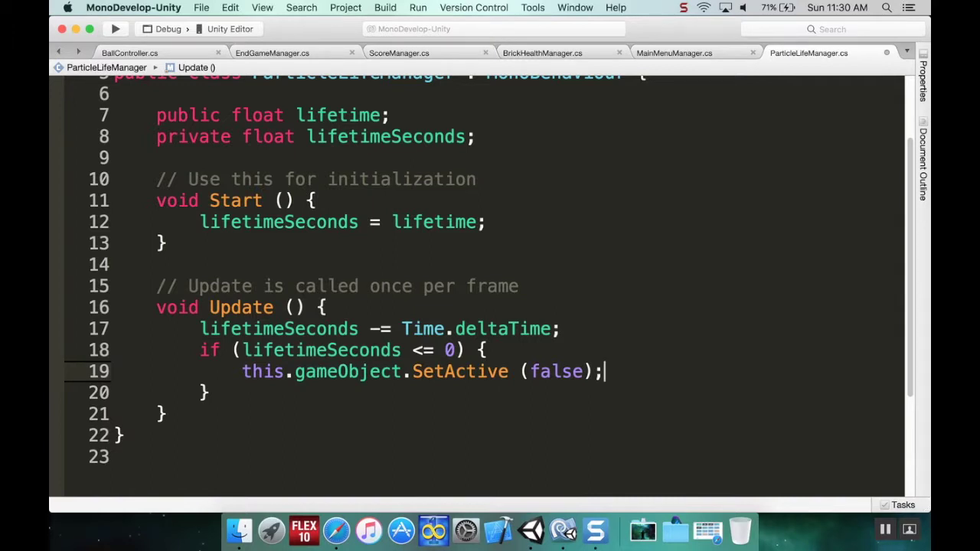
pyautogui.press('super+s')
# - Switch to Unity, attach the ParticleLifeManager script to the Brick Destroy Particle prefab, and set its Lifetime to 1
pyautogui.click(531, 528)
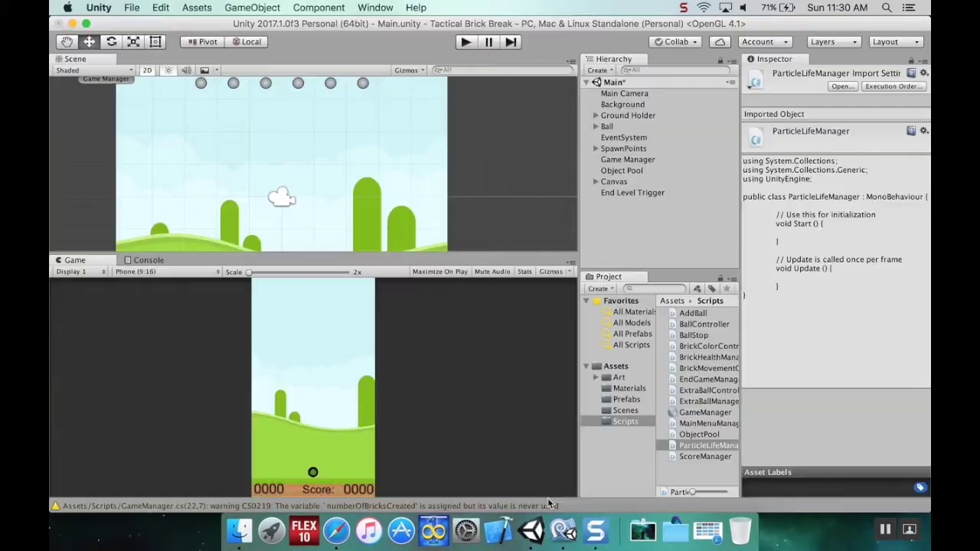
pyautogui.click(638, 401)
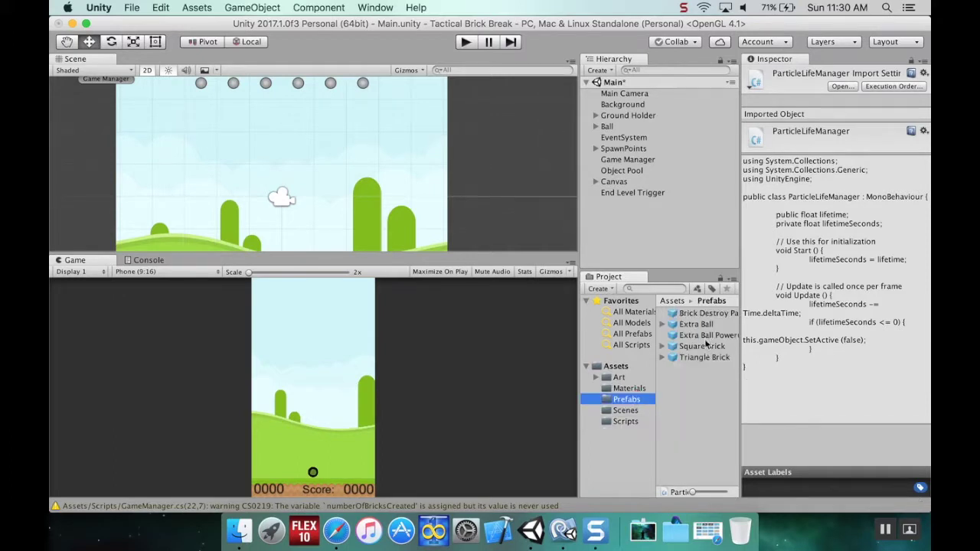
pyautogui.click(705, 314)
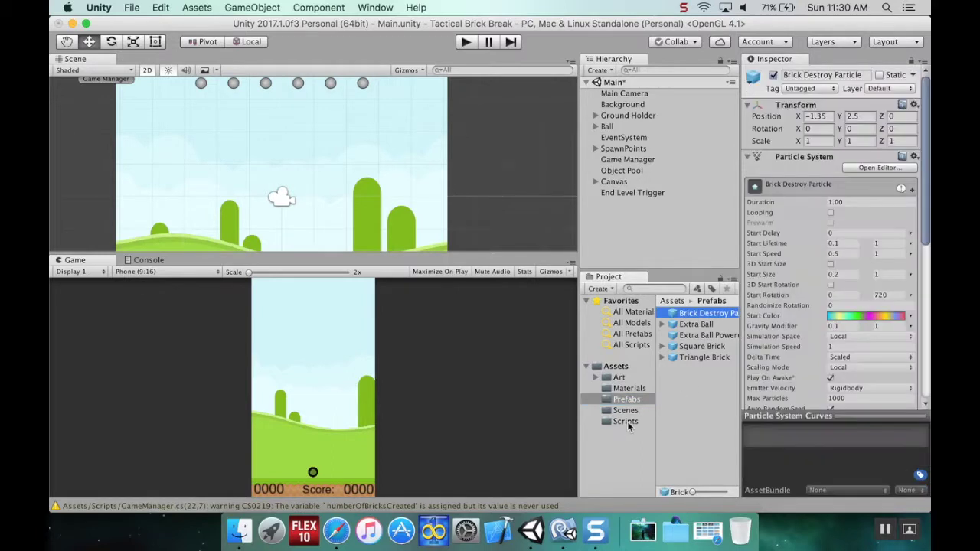
pyautogui.click(627, 421)
pyautogui.scroll(-10, 798, 358)
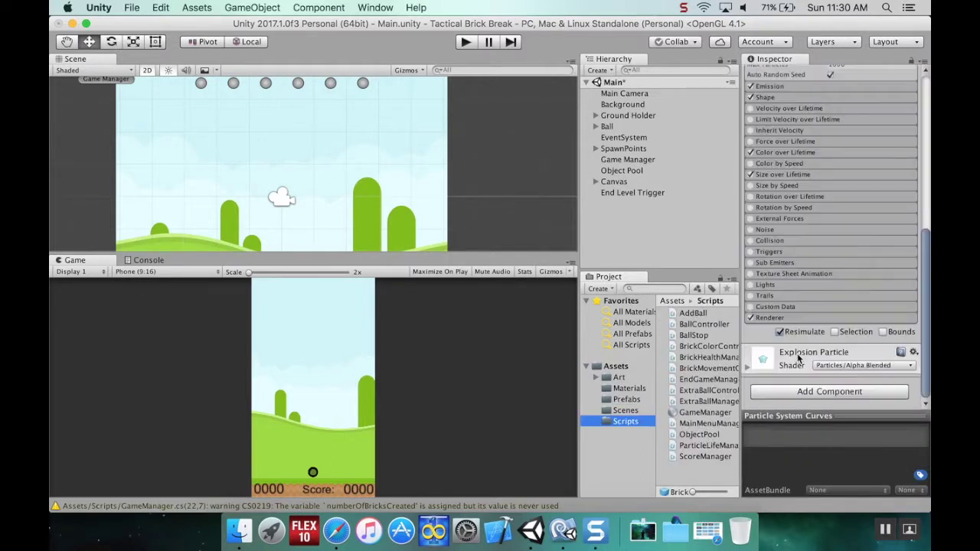
pyautogui.moveTo(709, 445); pyautogui.dragTo(778, 427)
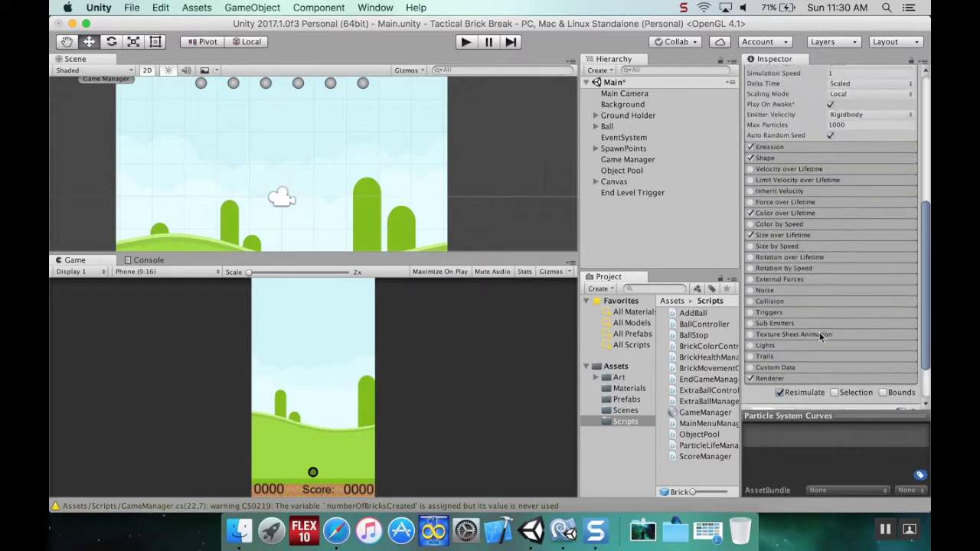
pyautogui.scroll(5, 819, 334)
pyautogui.scroll(3, 819, 335)
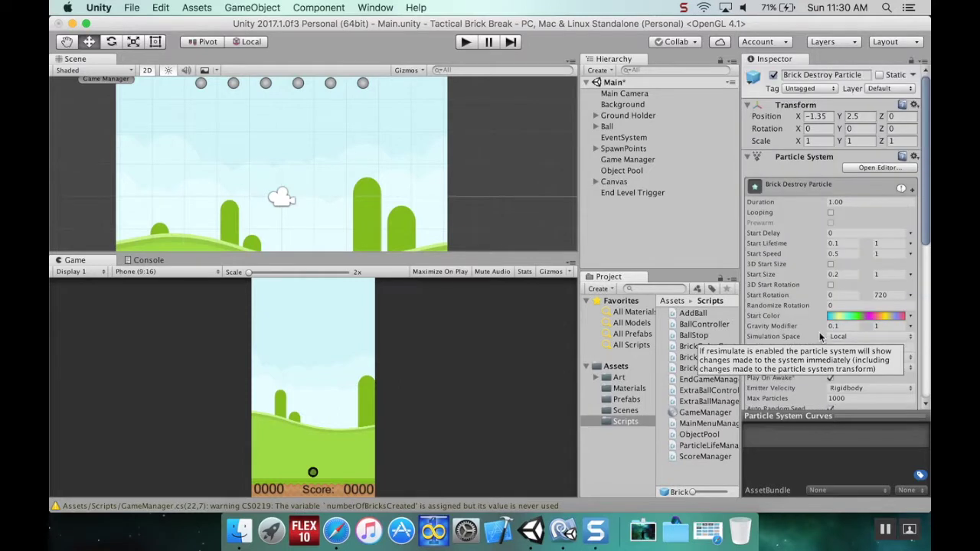
pyautogui.scroll(-10, 819, 334)
pyautogui.scroll(10, 774, 182)
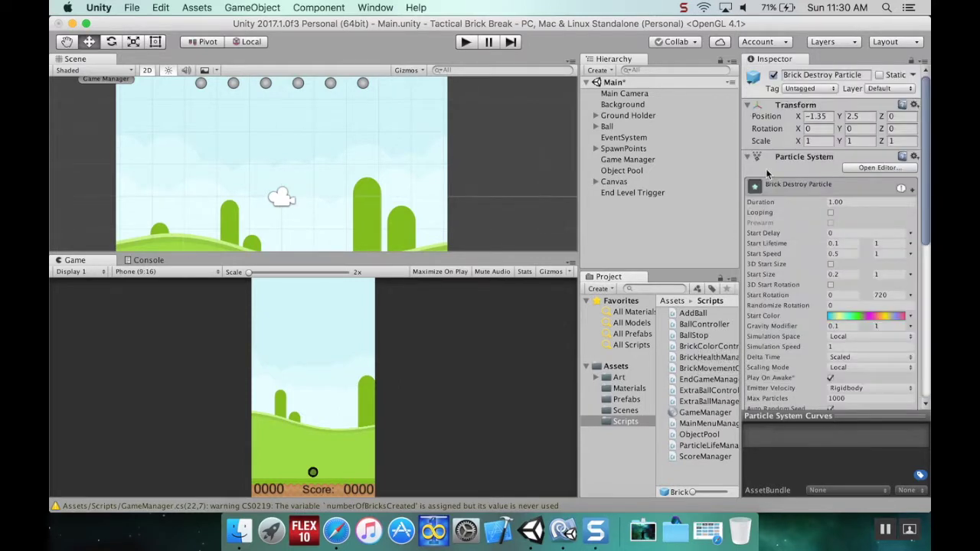
pyautogui.click(749, 156)
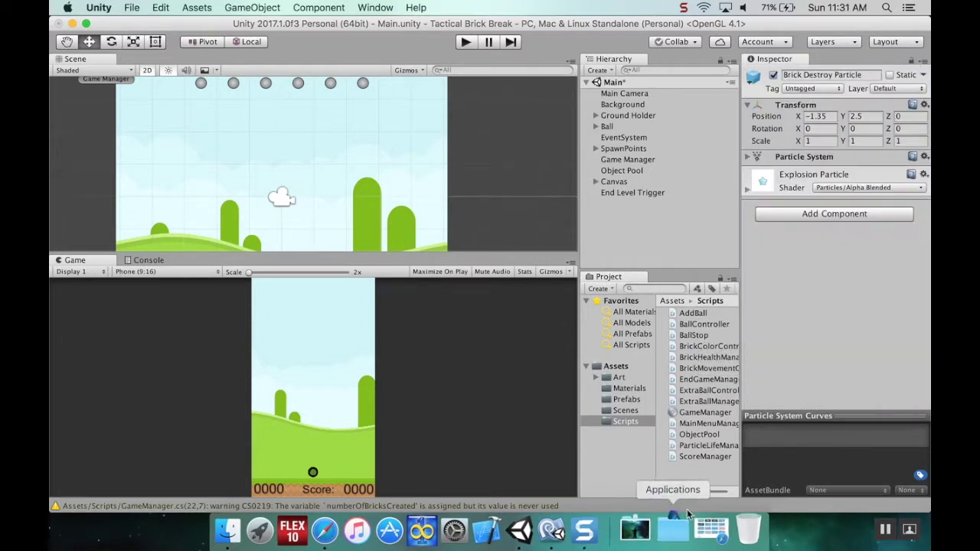
pyautogui.moveTo(708, 445); pyautogui.dragTo(789, 310)
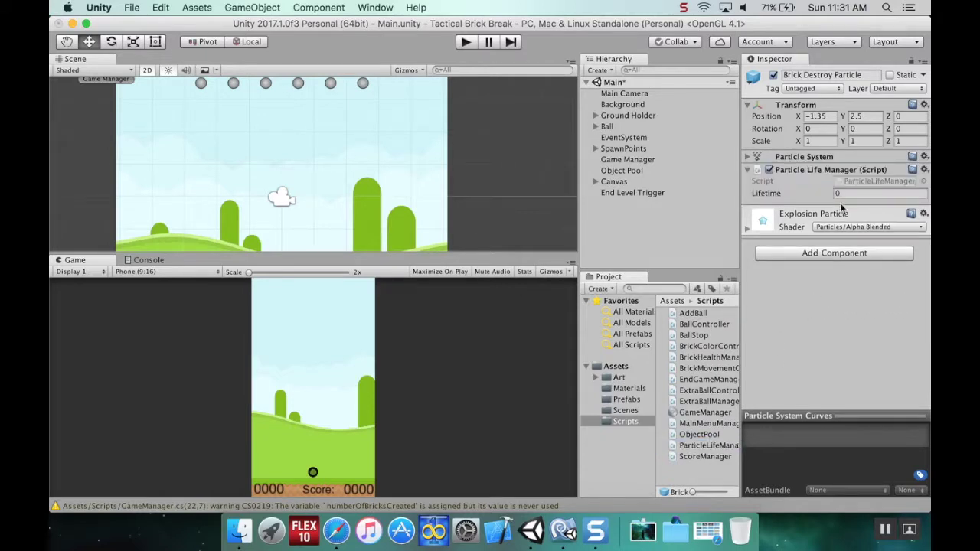
pyautogui.click(842, 193)
pyautogui.write('1')
# - Run the game, shoot the ball at the bricks to test the explosion particles' lifetime, and stop the game
pyautogui.click(464, 41)
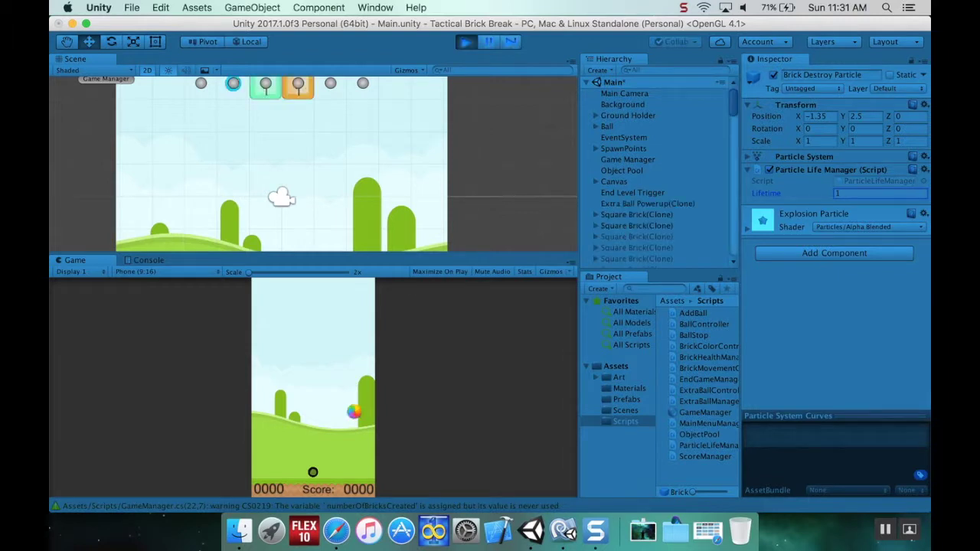
pyautogui.moveTo(340, 401); pyautogui.dragTo(319, 440)
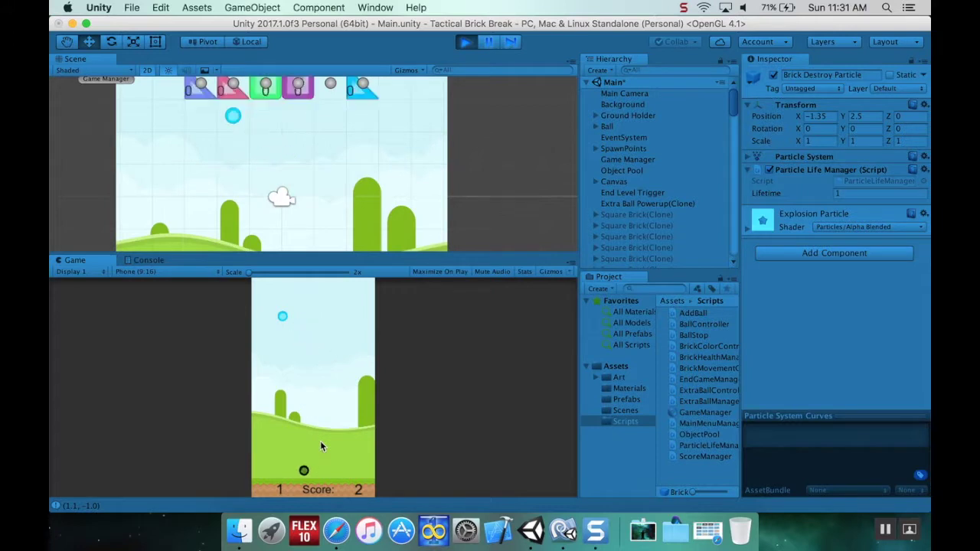
pyautogui.scroll(-1, 334, 172)
pyautogui.moveTo(334, 172); pyautogui.dragTo(352, 224, button='middle')
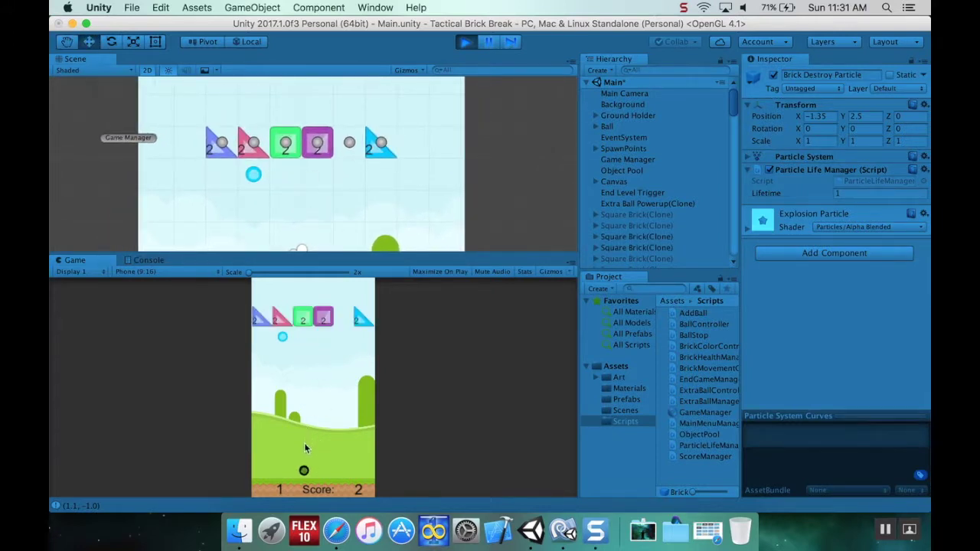
pyautogui.moveTo(310, 449); pyautogui.dragTo(309, 444)
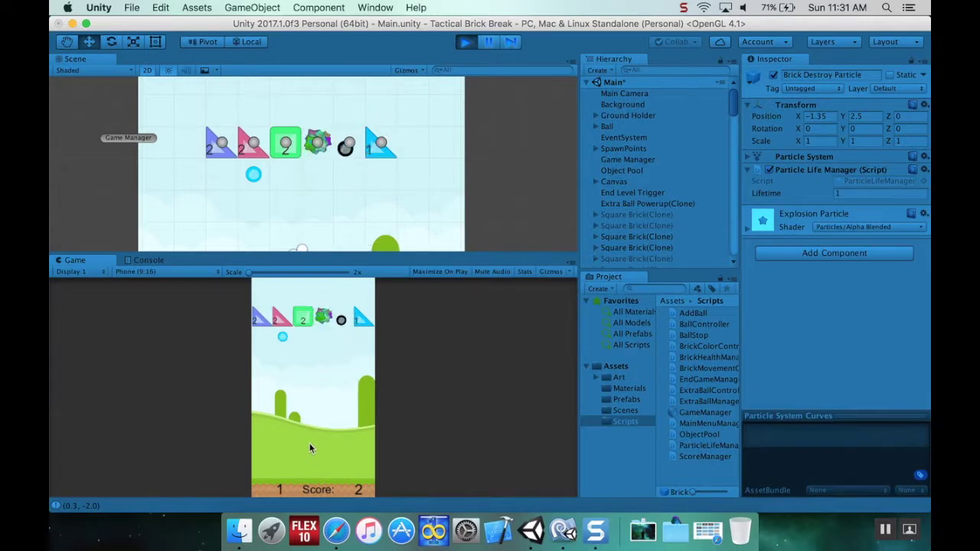
pyautogui.click(465, 42)
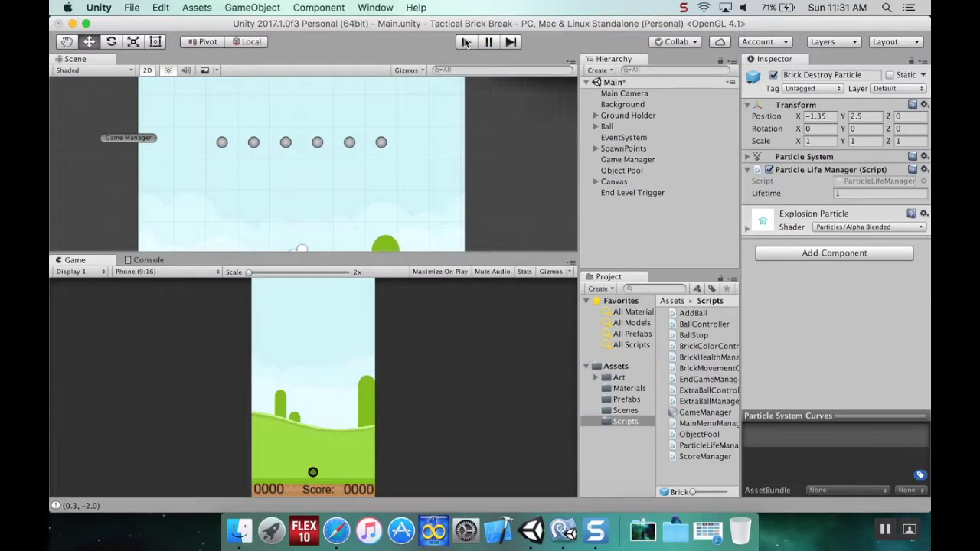